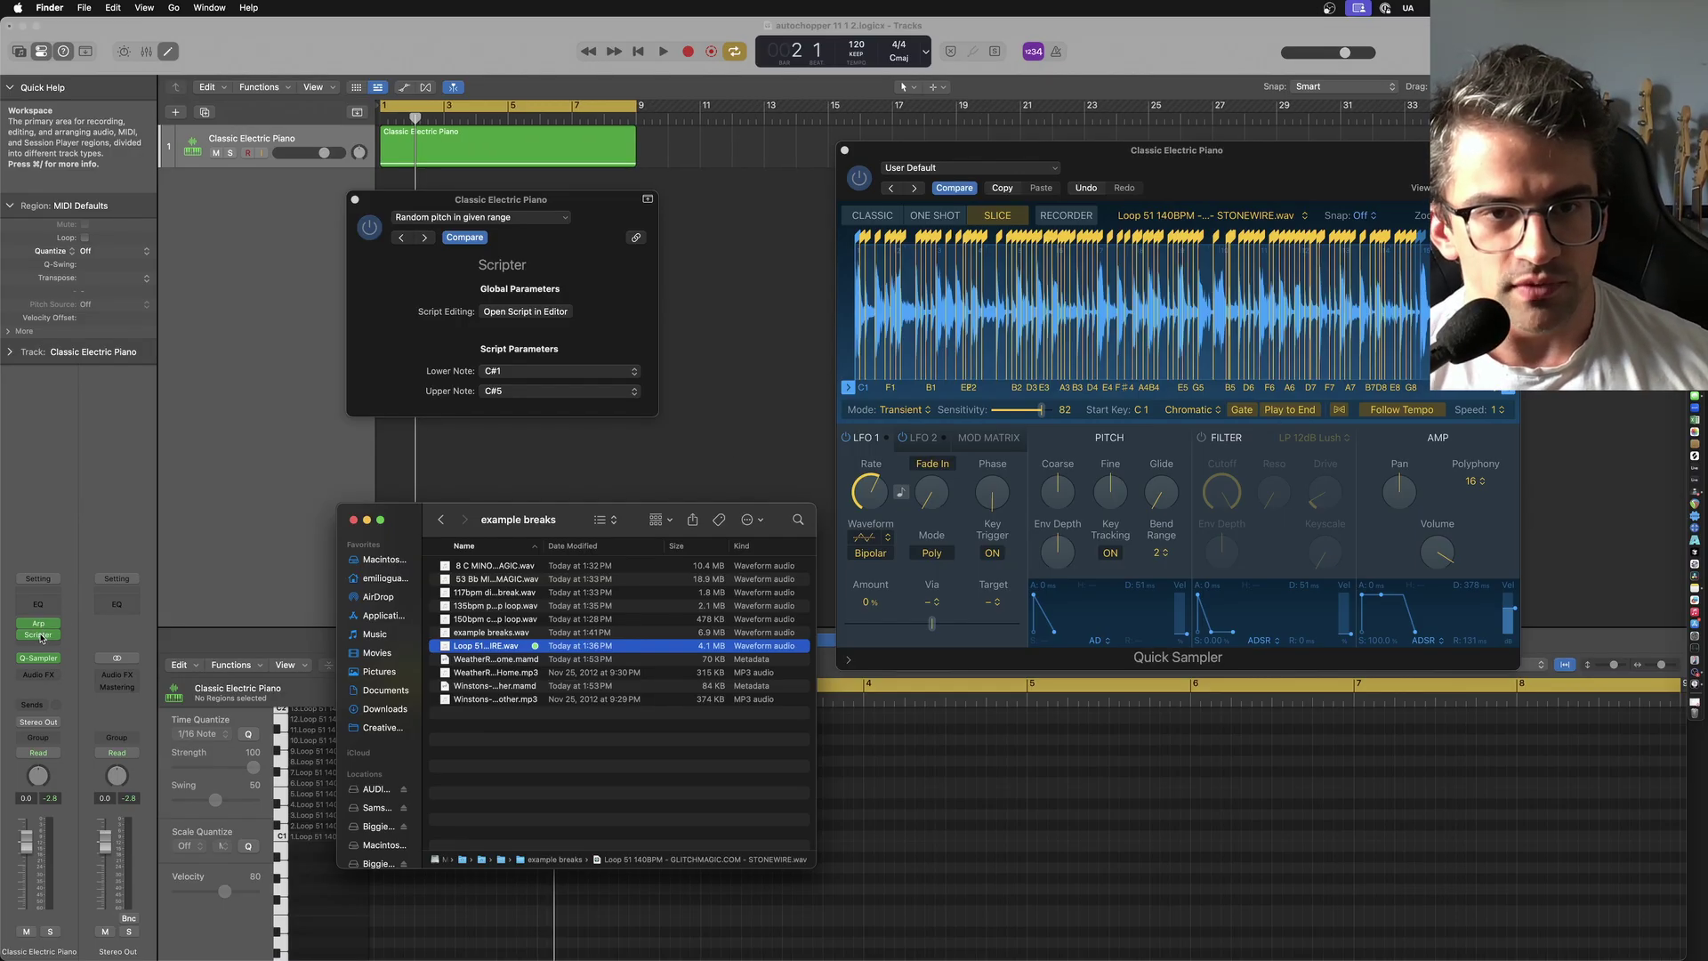
Review the random pitch script in Scripter's Script Editor and close the editor.
{"action": "left_click", "coordinate": [490, 313]}
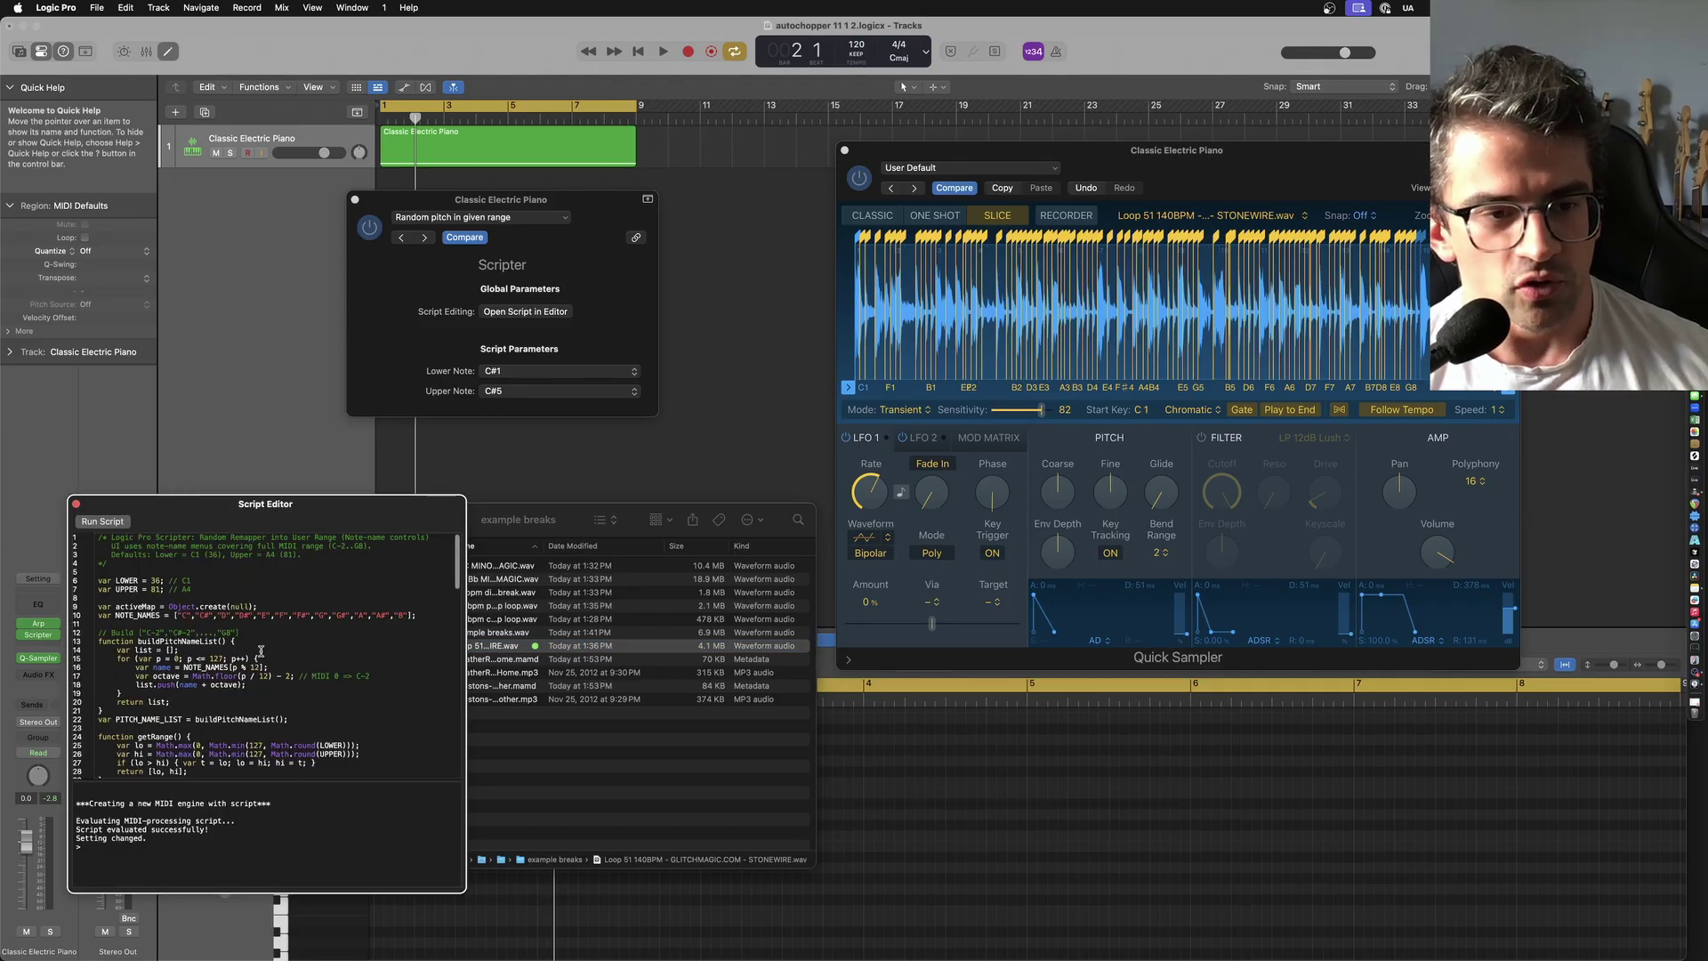
{"action": "scroll", "coordinate": [261, 653], "scroll_direction": "down", "scroll_amount": 20}
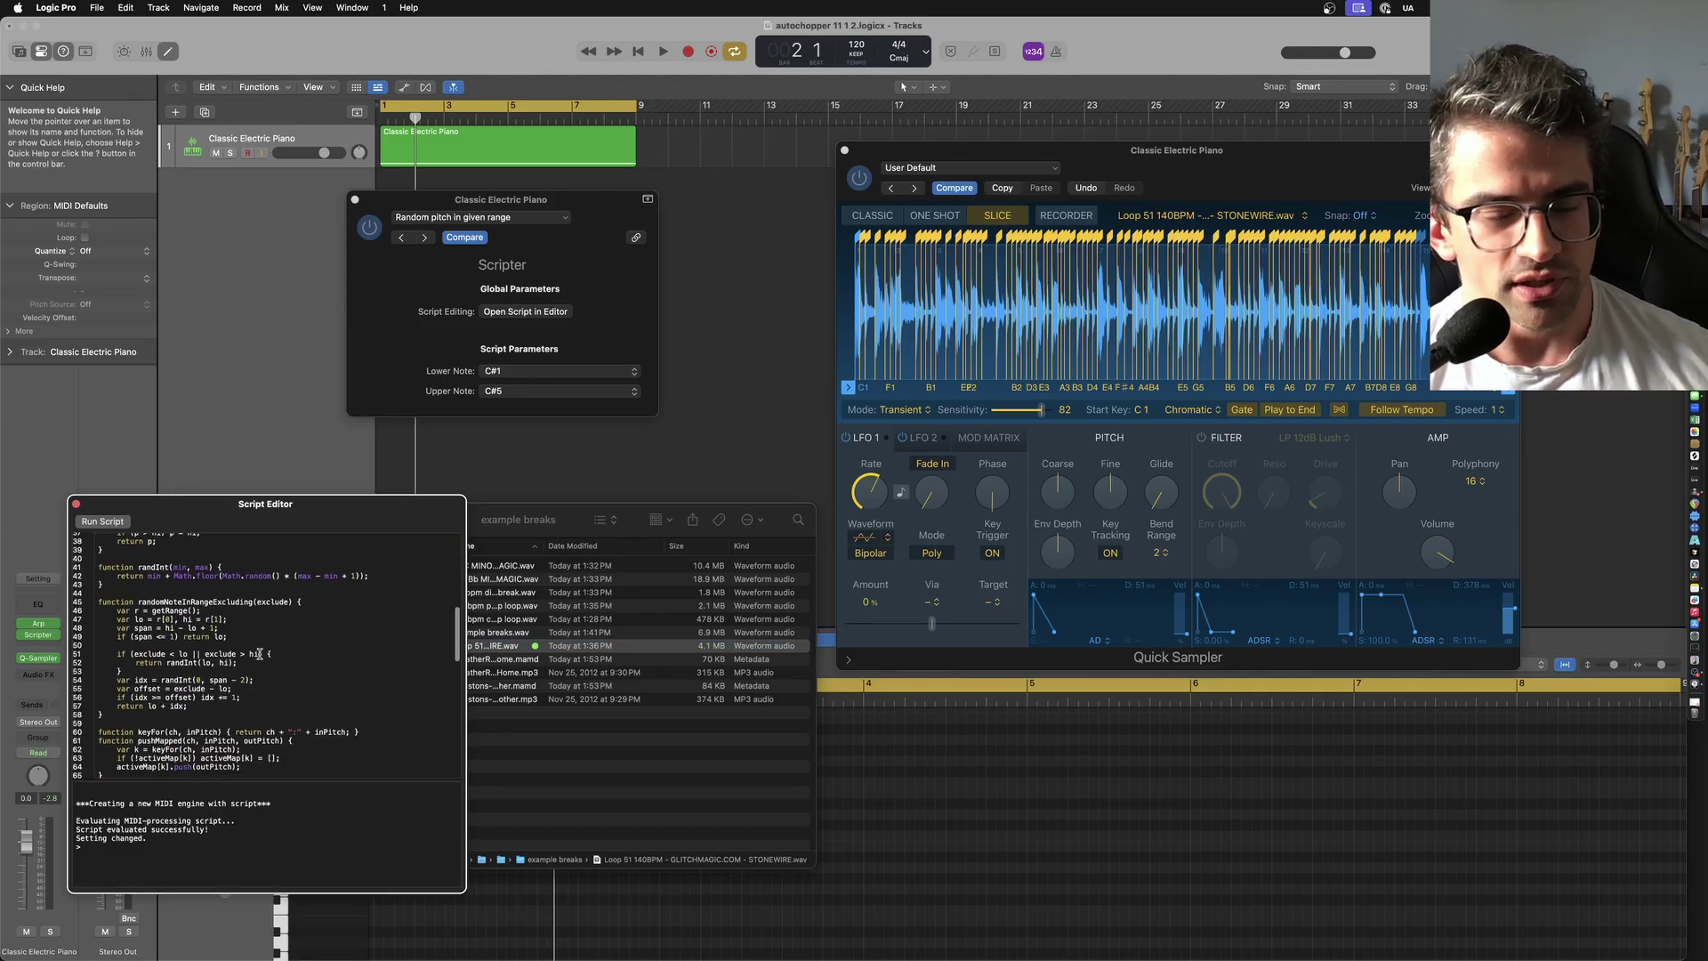
{"action": "left_click", "coordinate": [77, 504]}
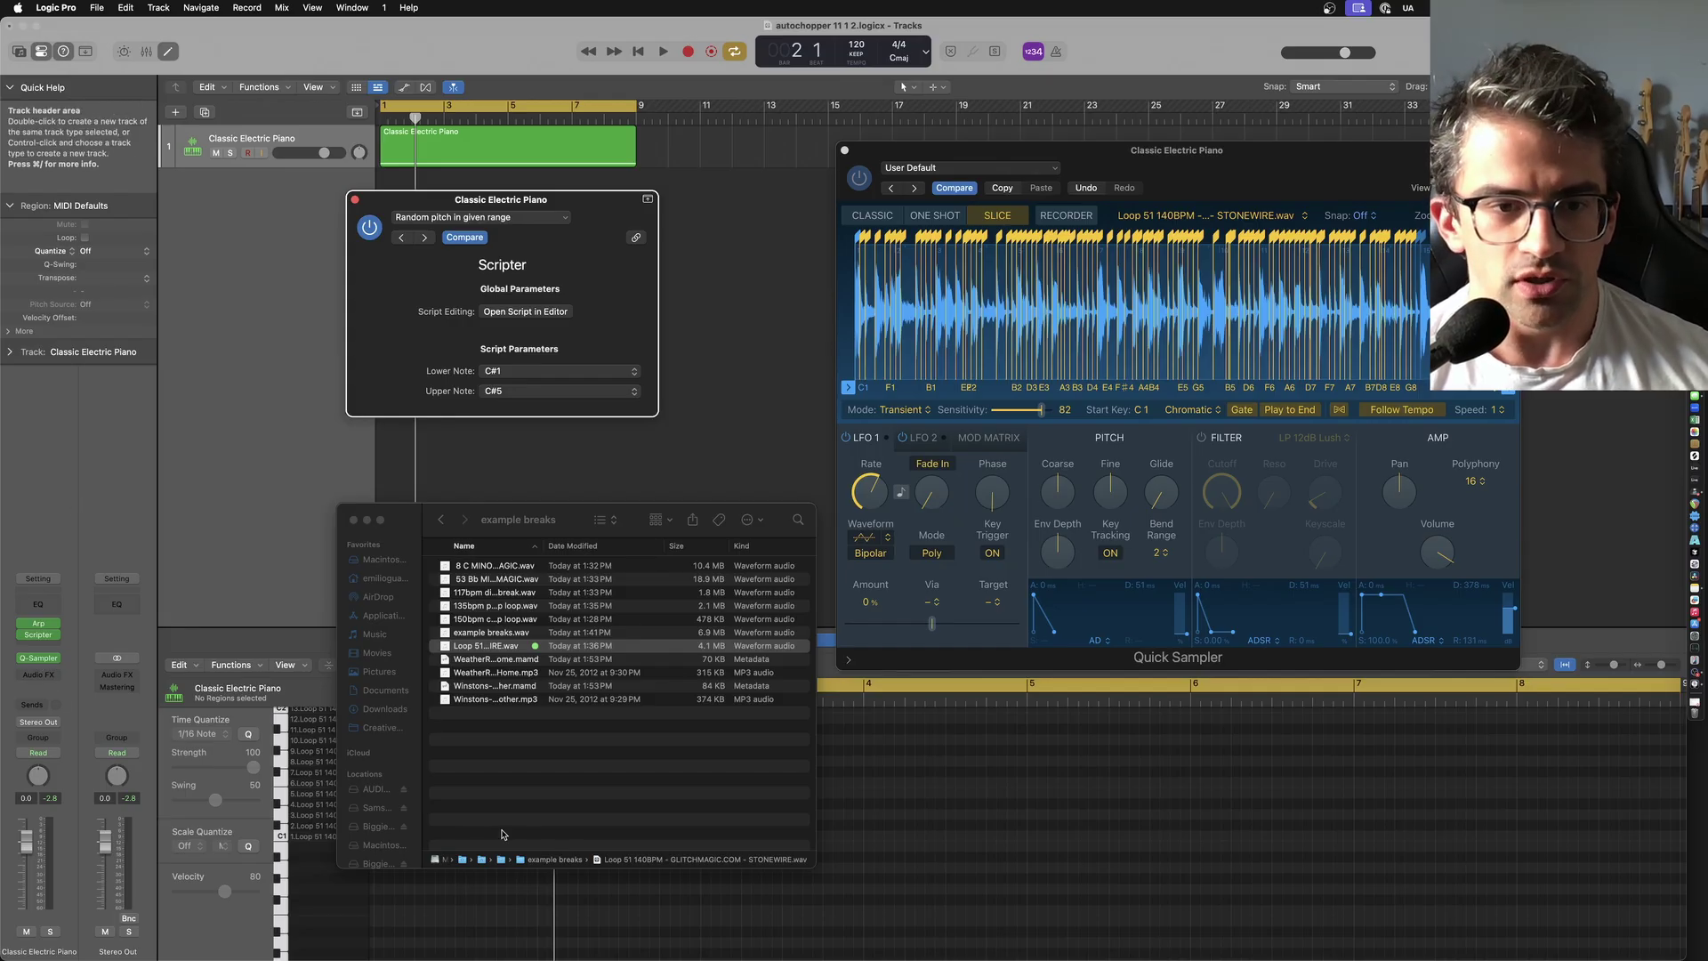
Load WeatherReport-NonStopHome.mp3 from the example breaks folder into Quick Sampler and set Scripter's Lower Note to C1.
{"action": "left_click", "coordinate": [493, 672]}
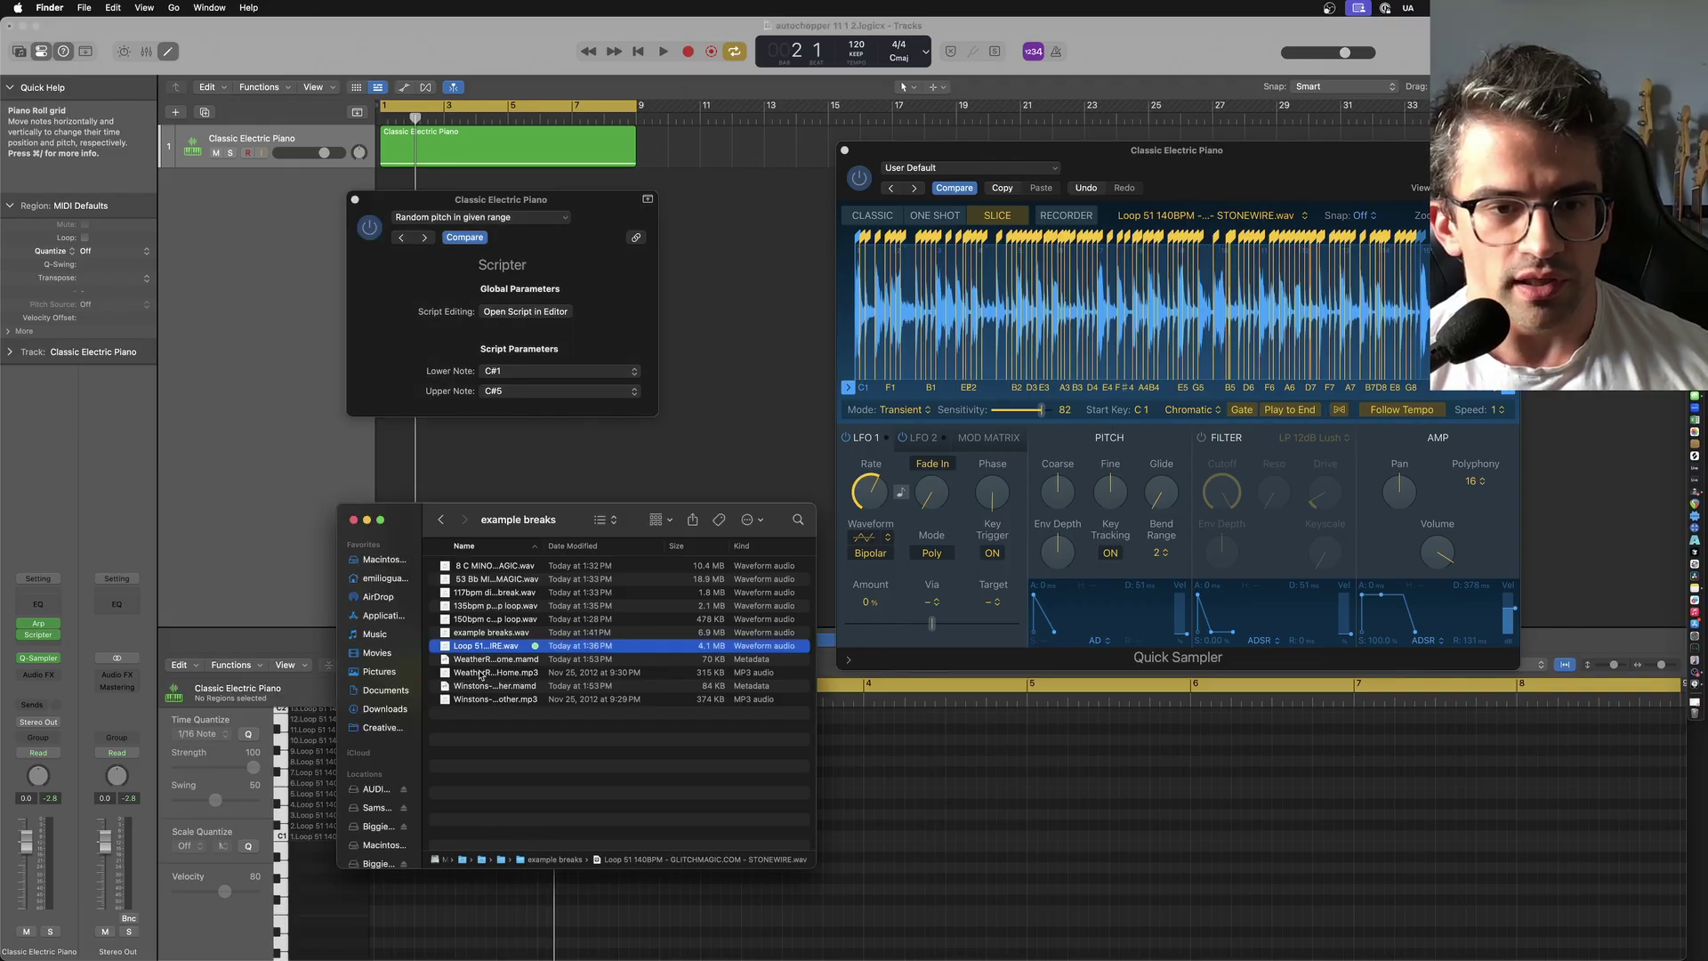
{"action": "left_click", "coordinate": [477, 675]}
{"action": "left_click_drag", "start_coordinate": [478, 675], "coordinate": [1008, 309]}
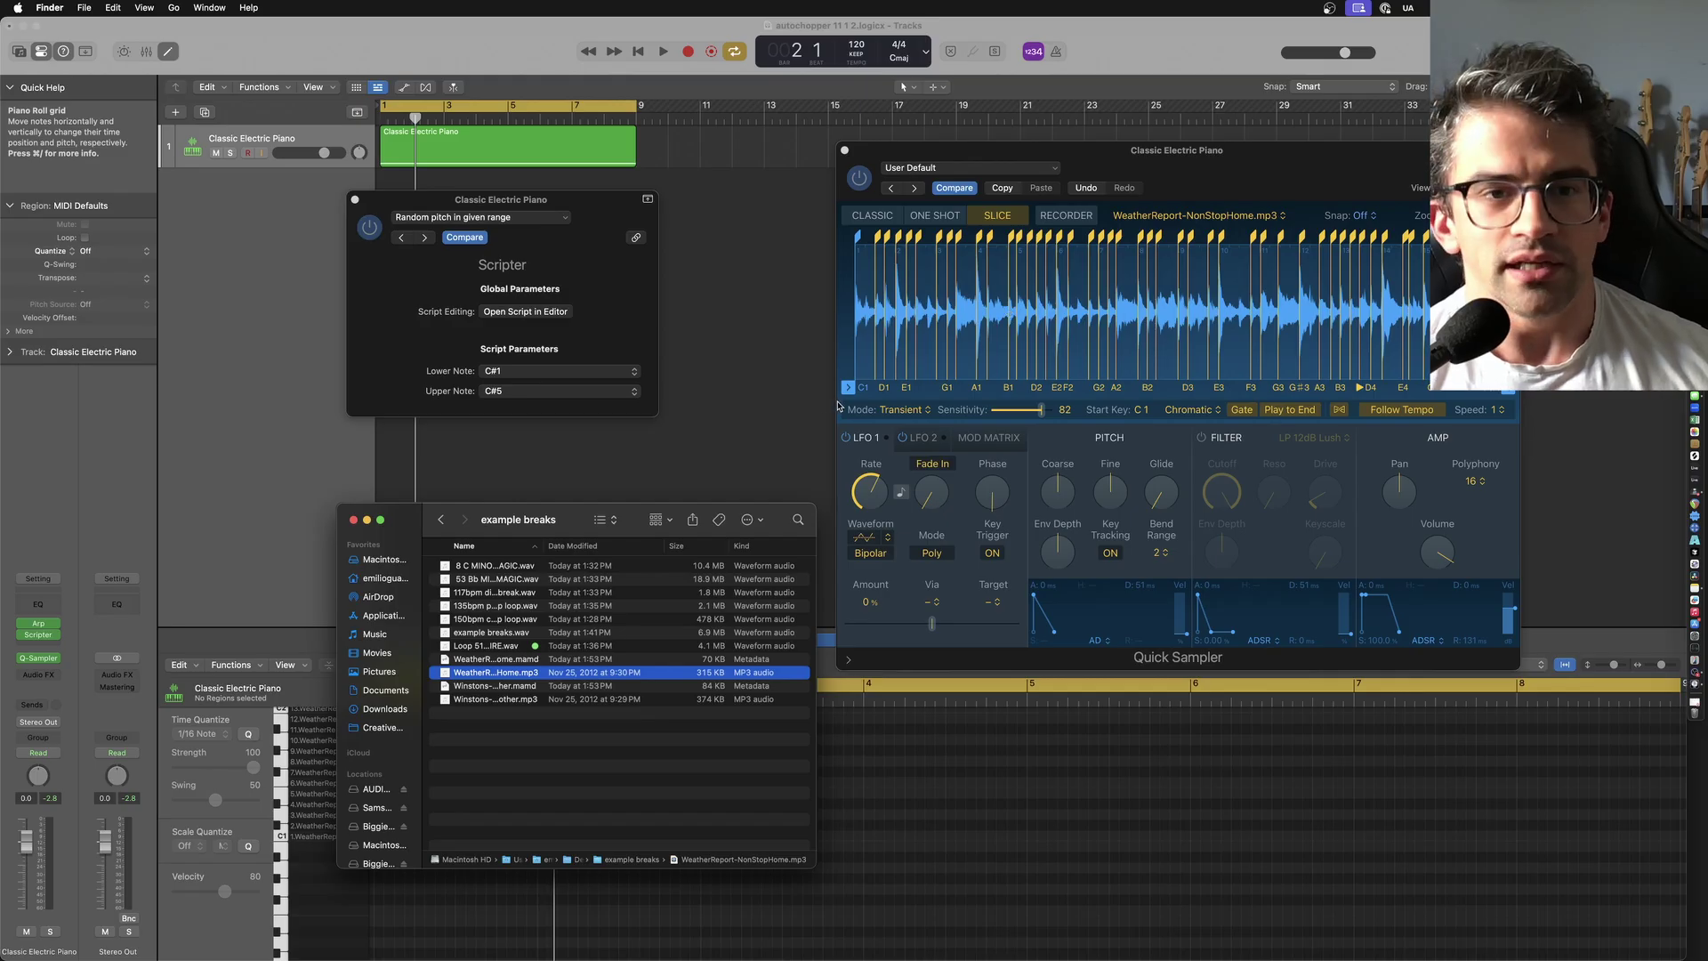
{"action": "left_click", "coordinate": [563, 372]}
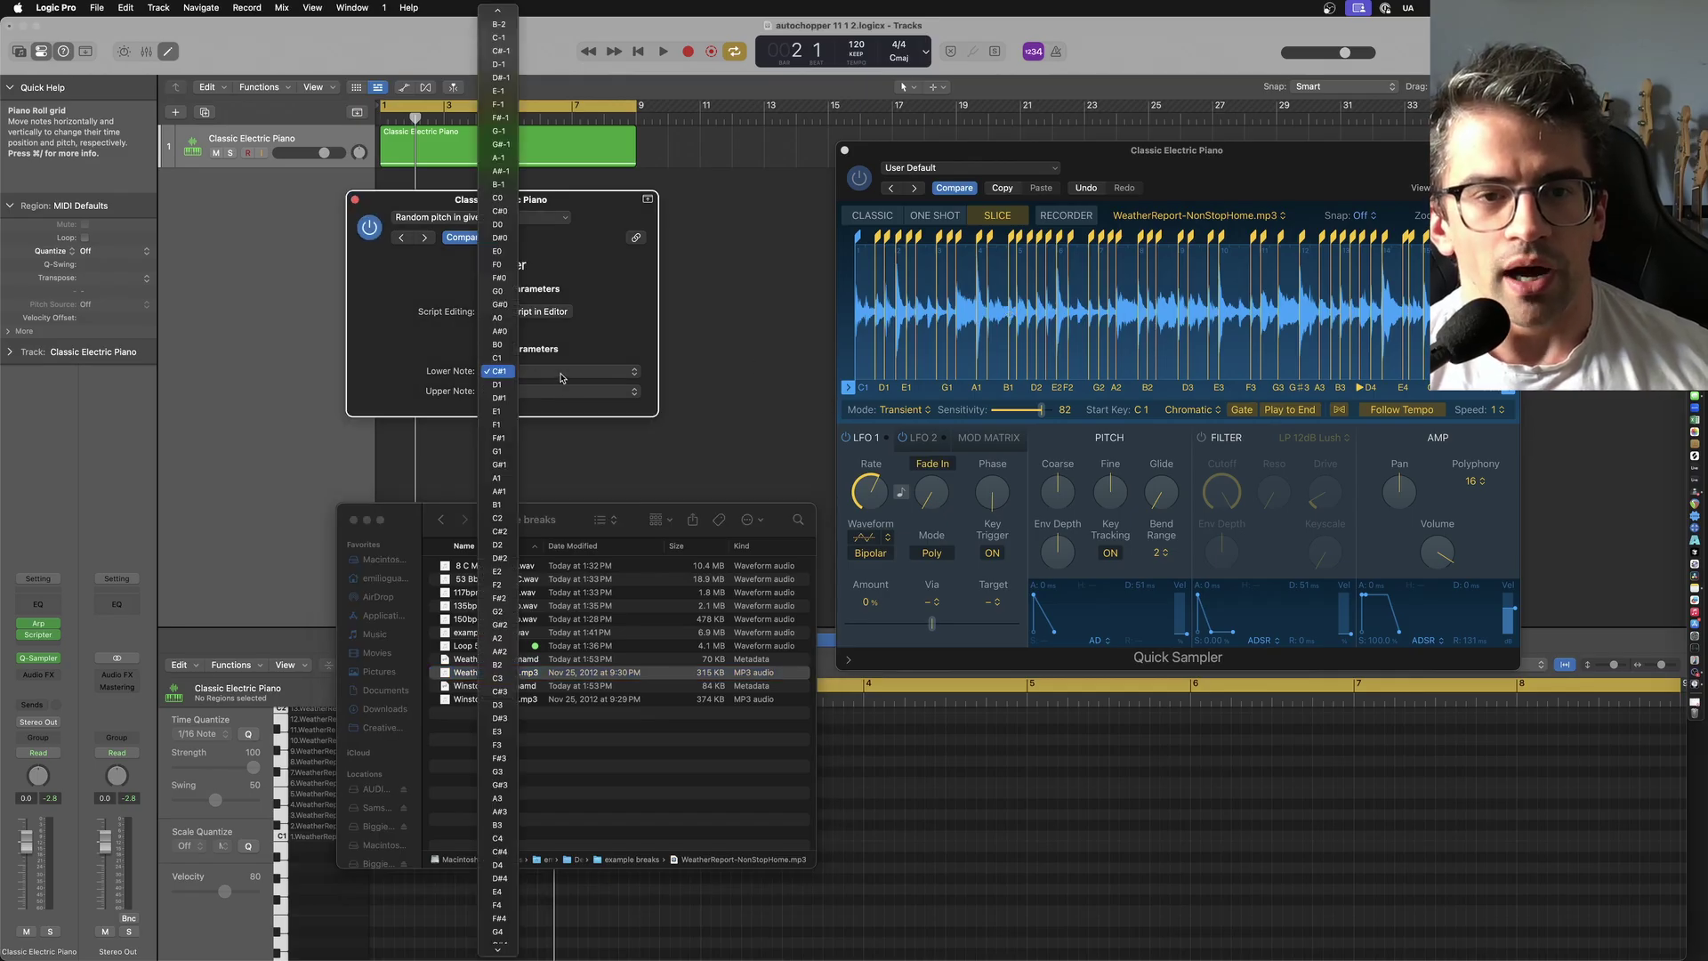
{"action": "left_click", "coordinate": [498, 358]}
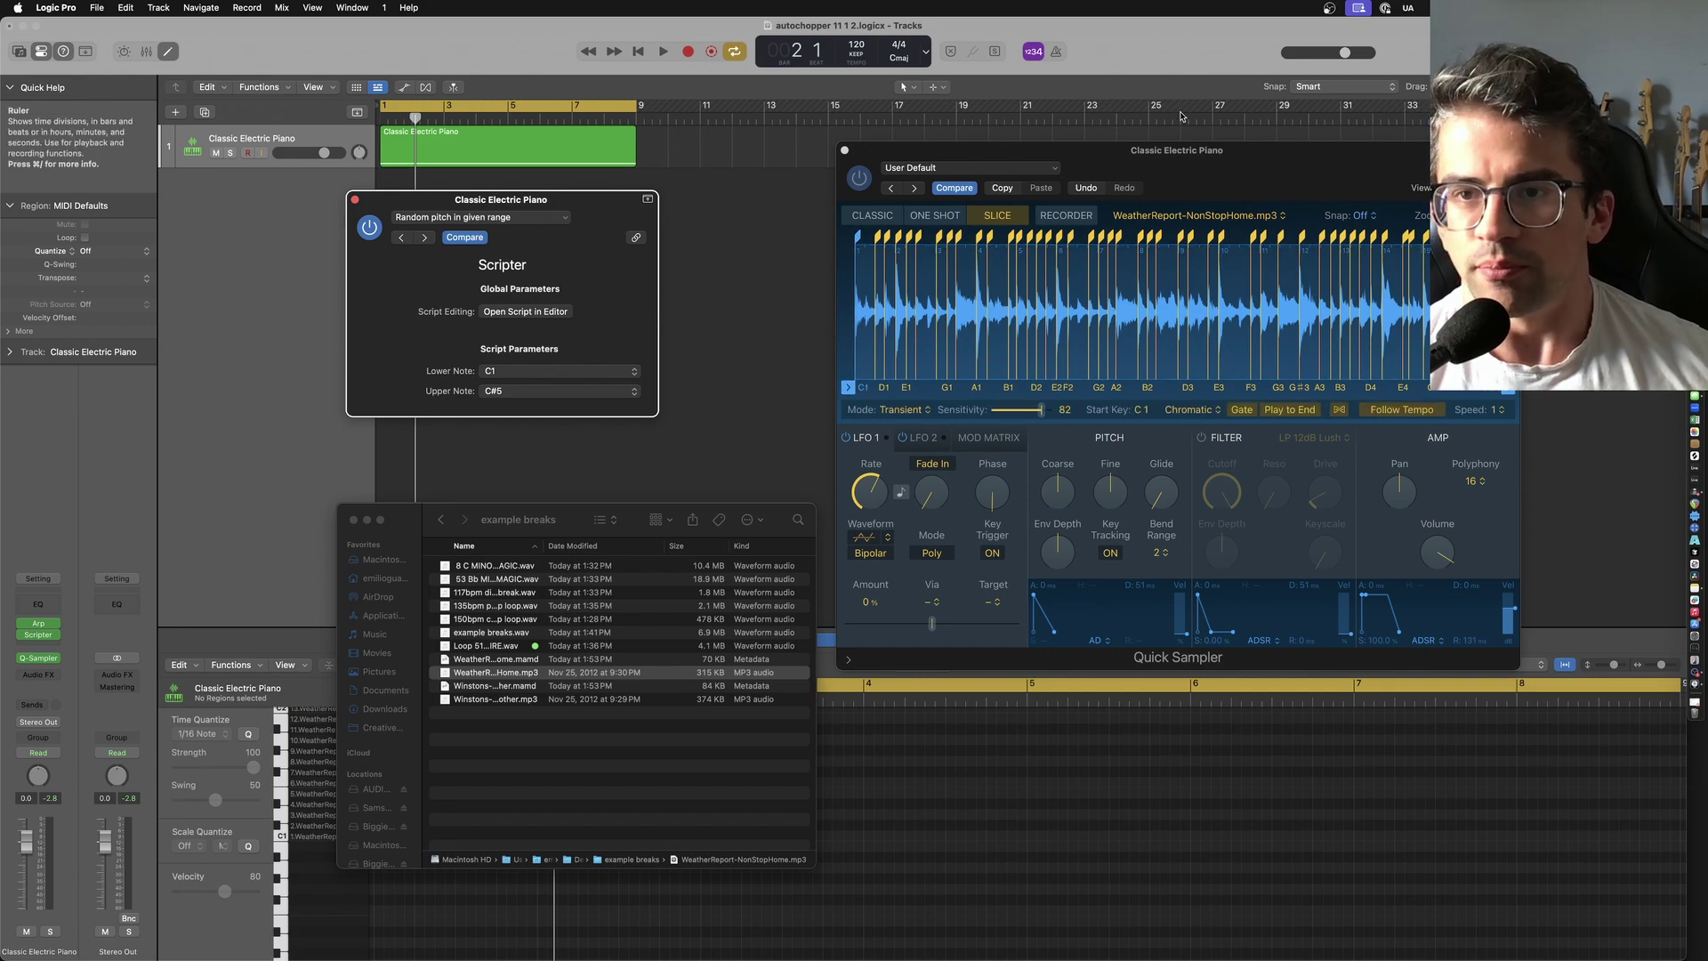
{"action": "left_click_drag", "start_coordinate": [1173, 157], "coordinate": [1001, 213]}
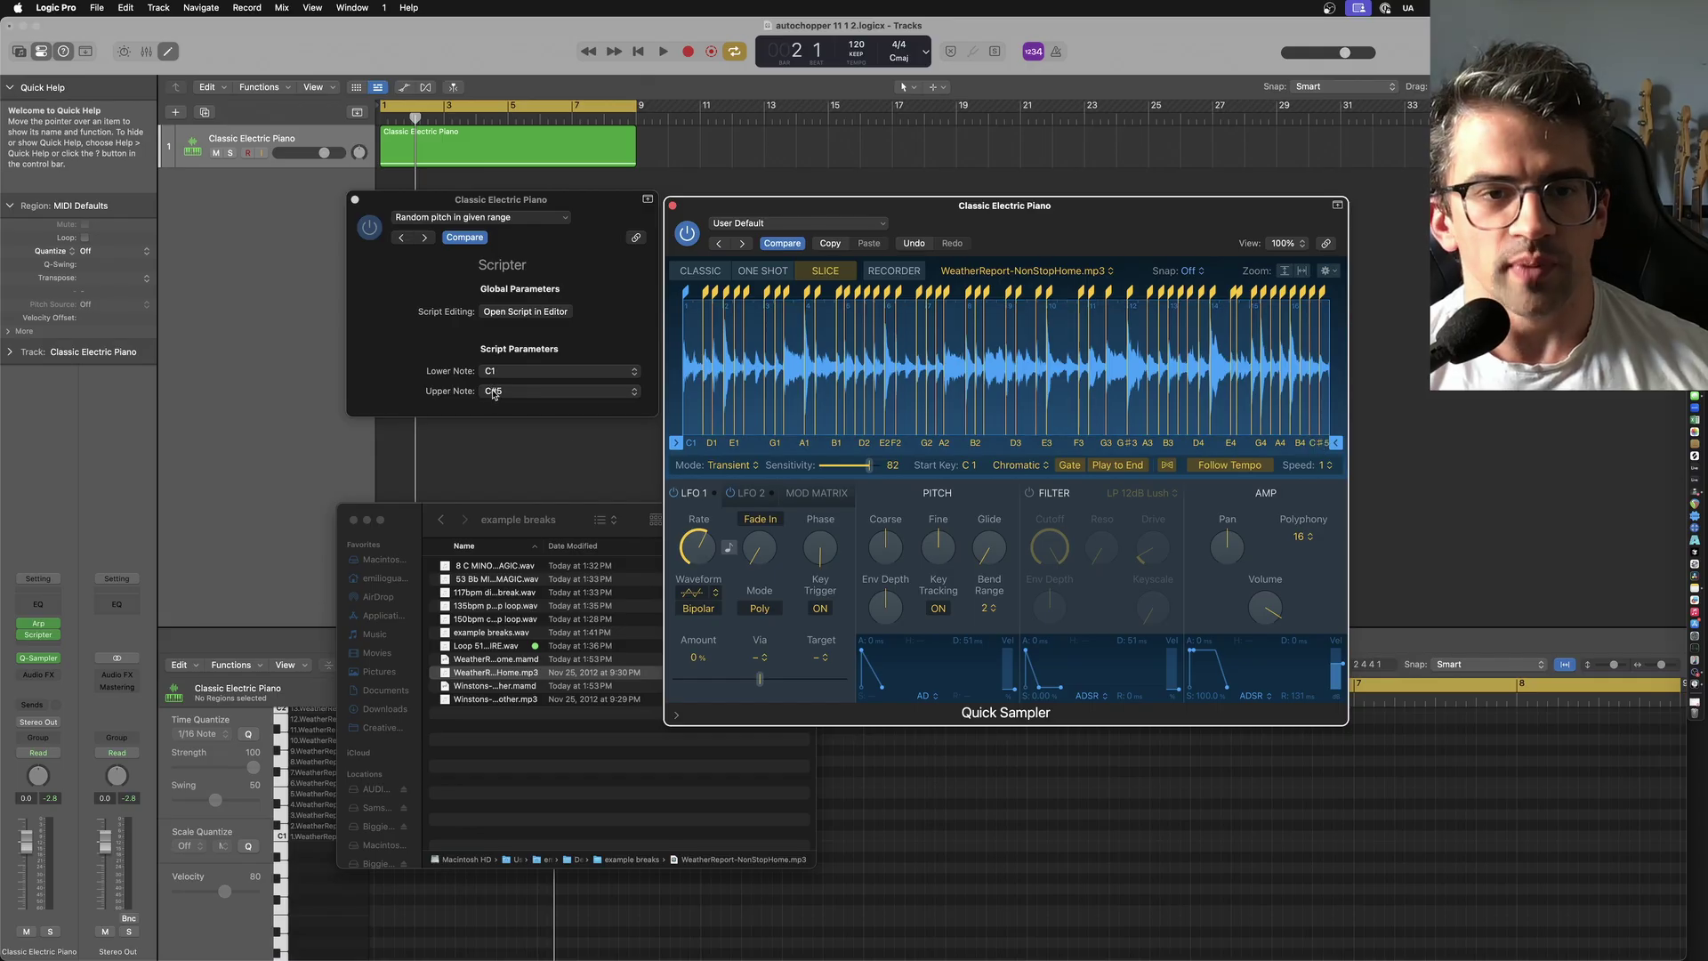
Play back the randomly triggered slices, switch the metronome off and stop playback.
{"action": "left_click", "coordinate": [527, 450]}
{"action": "key", "text": "space"}
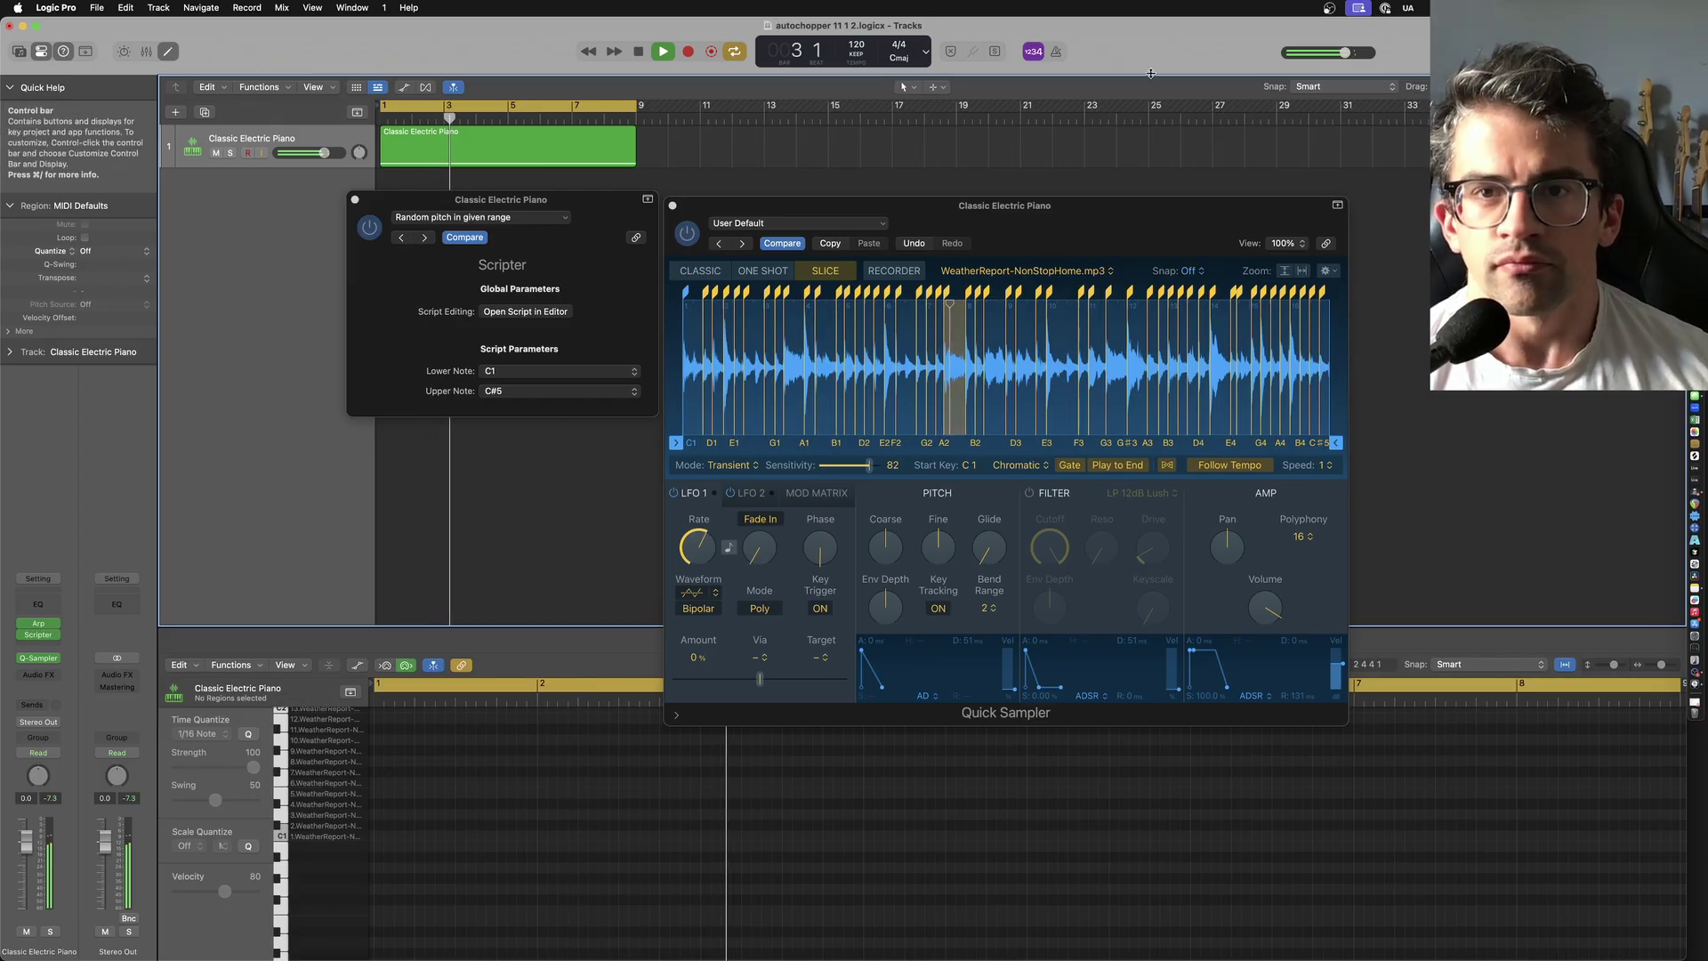
{"action": "left_click", "coordinate": [1056, 51]}
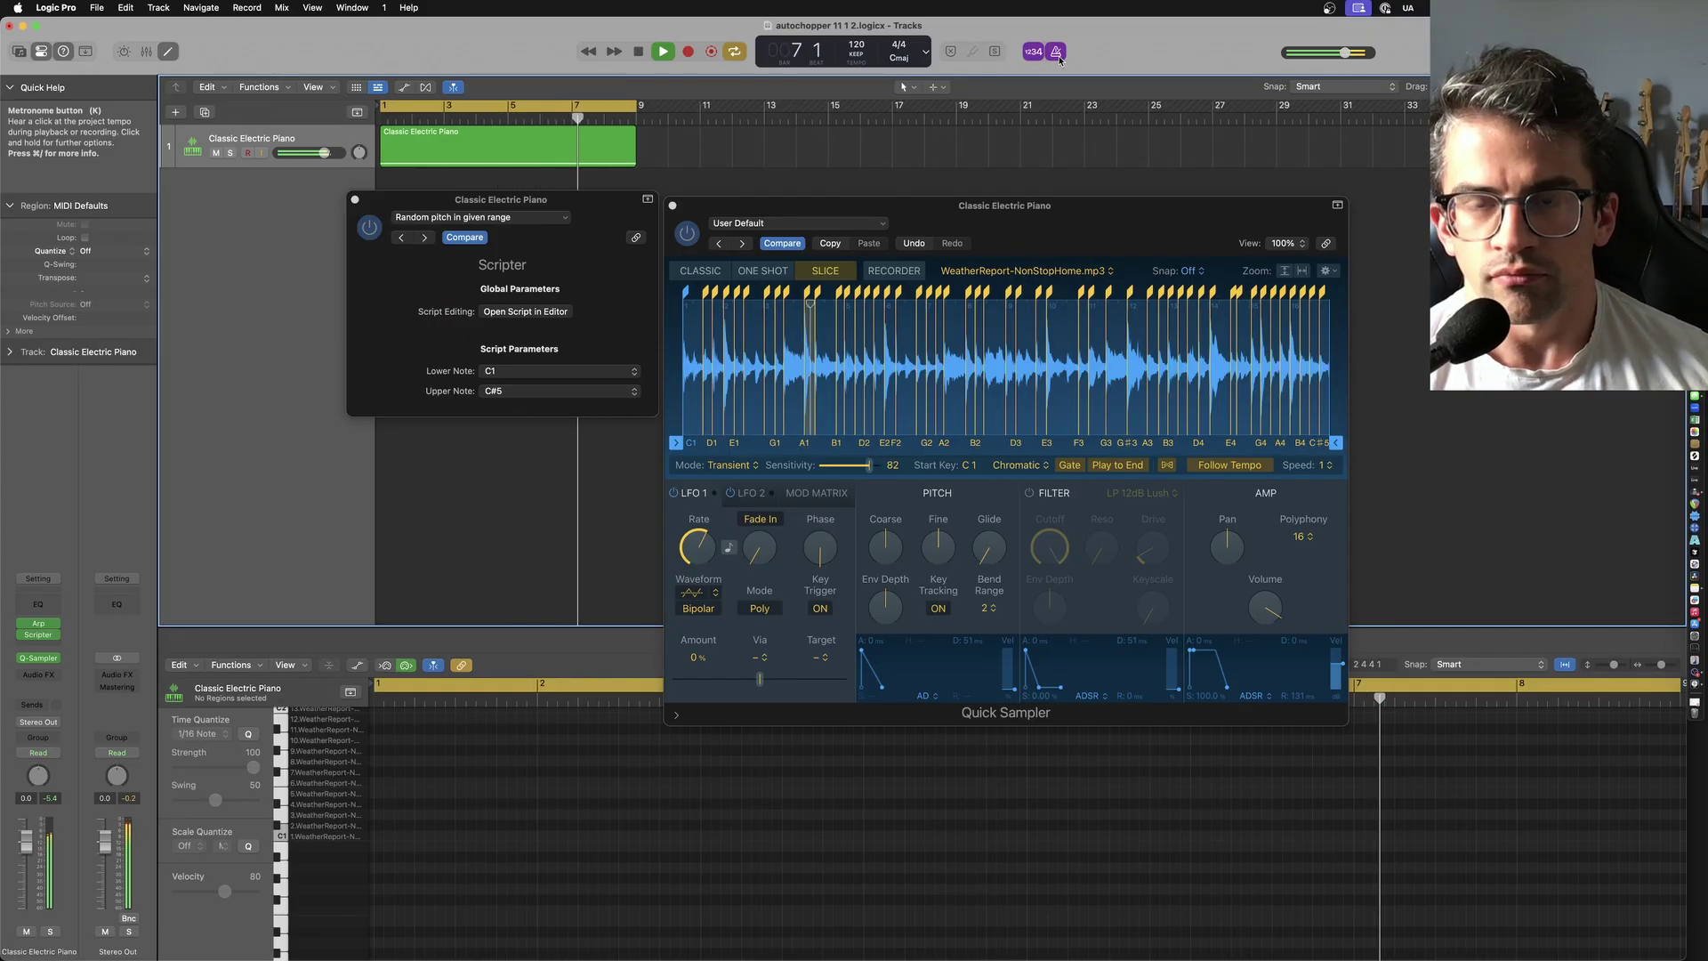
{"action": "left_click", "coordinate": [1058, 56]}
{"action": "key", "text": "space"}
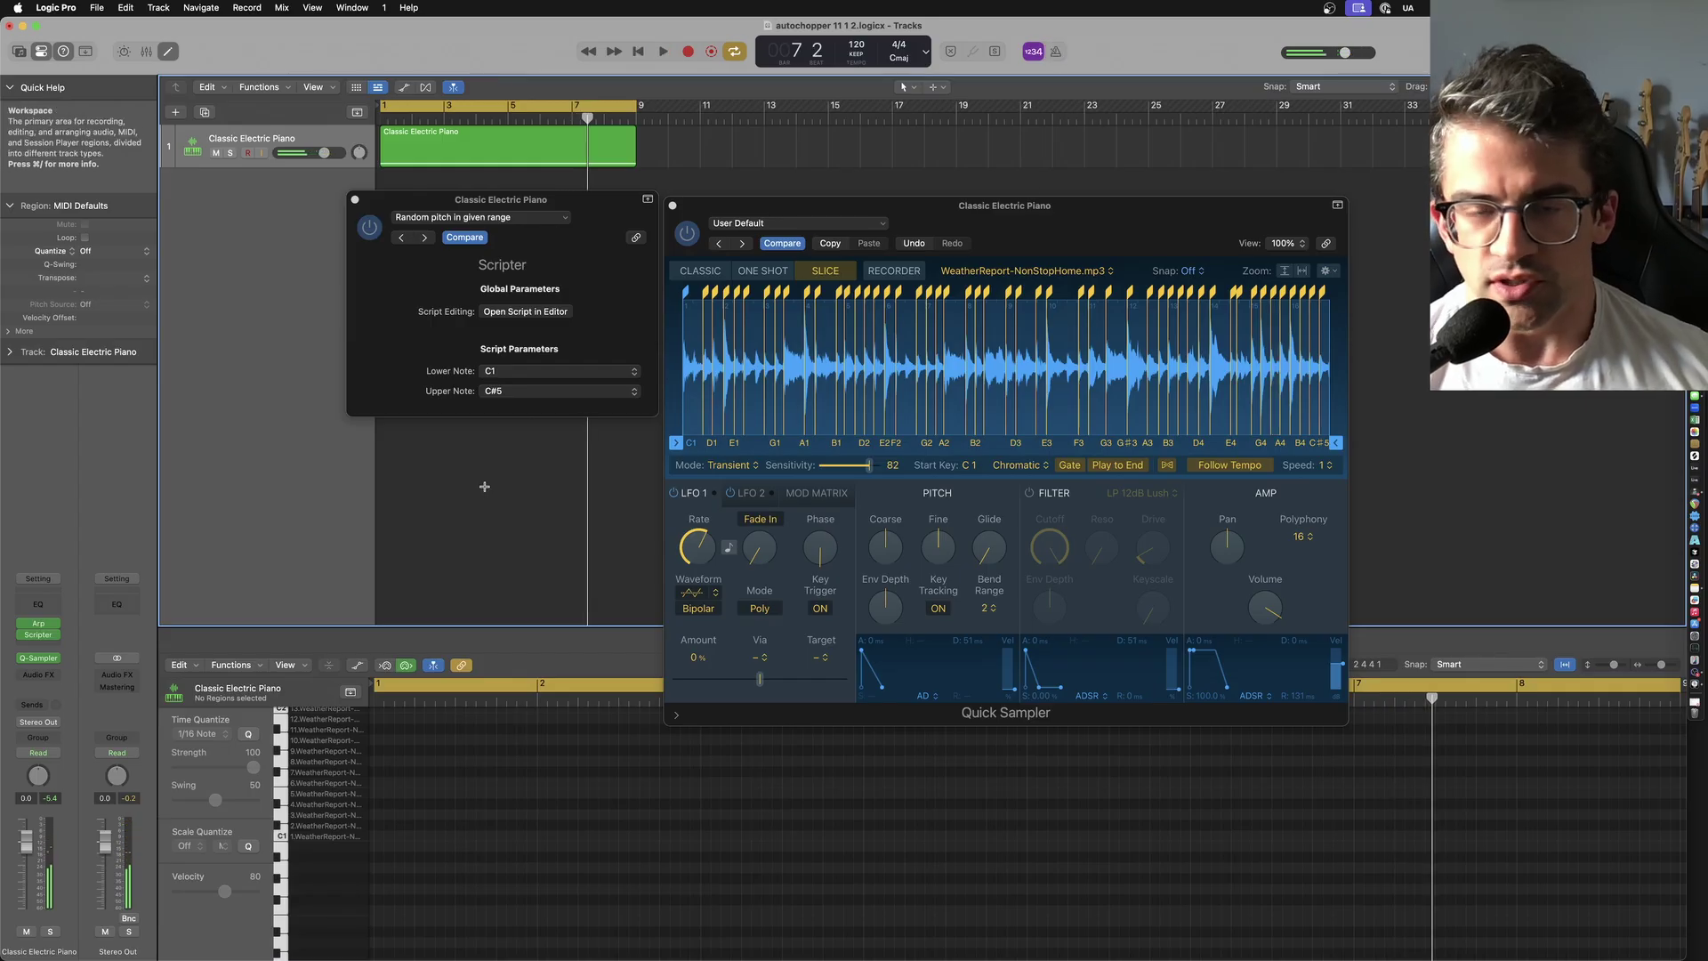
Switch to Finder, load the 8 C MINOR 120BPM PROPHET SPACE ECHO sample into Quick Sampler and preview the file.
{"action": "key", "text": "super+Tab"}
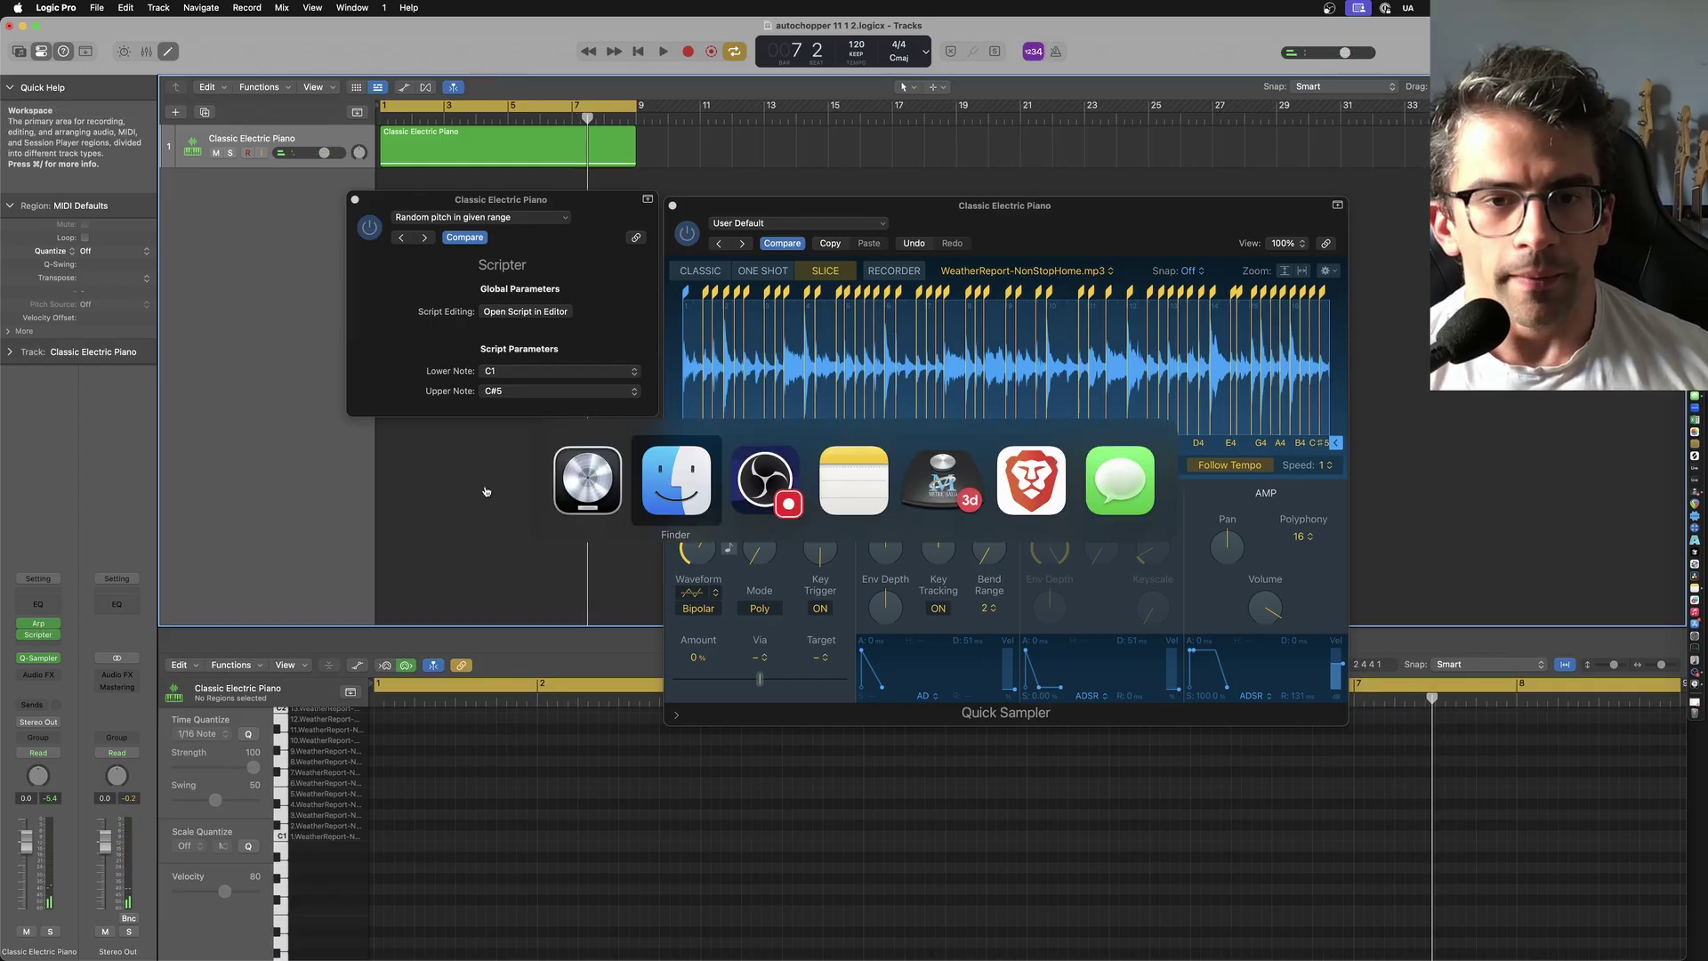
{"action": "left_click_drag", "start_coordinate": [490, 523], "coordinate": [720, 337]}
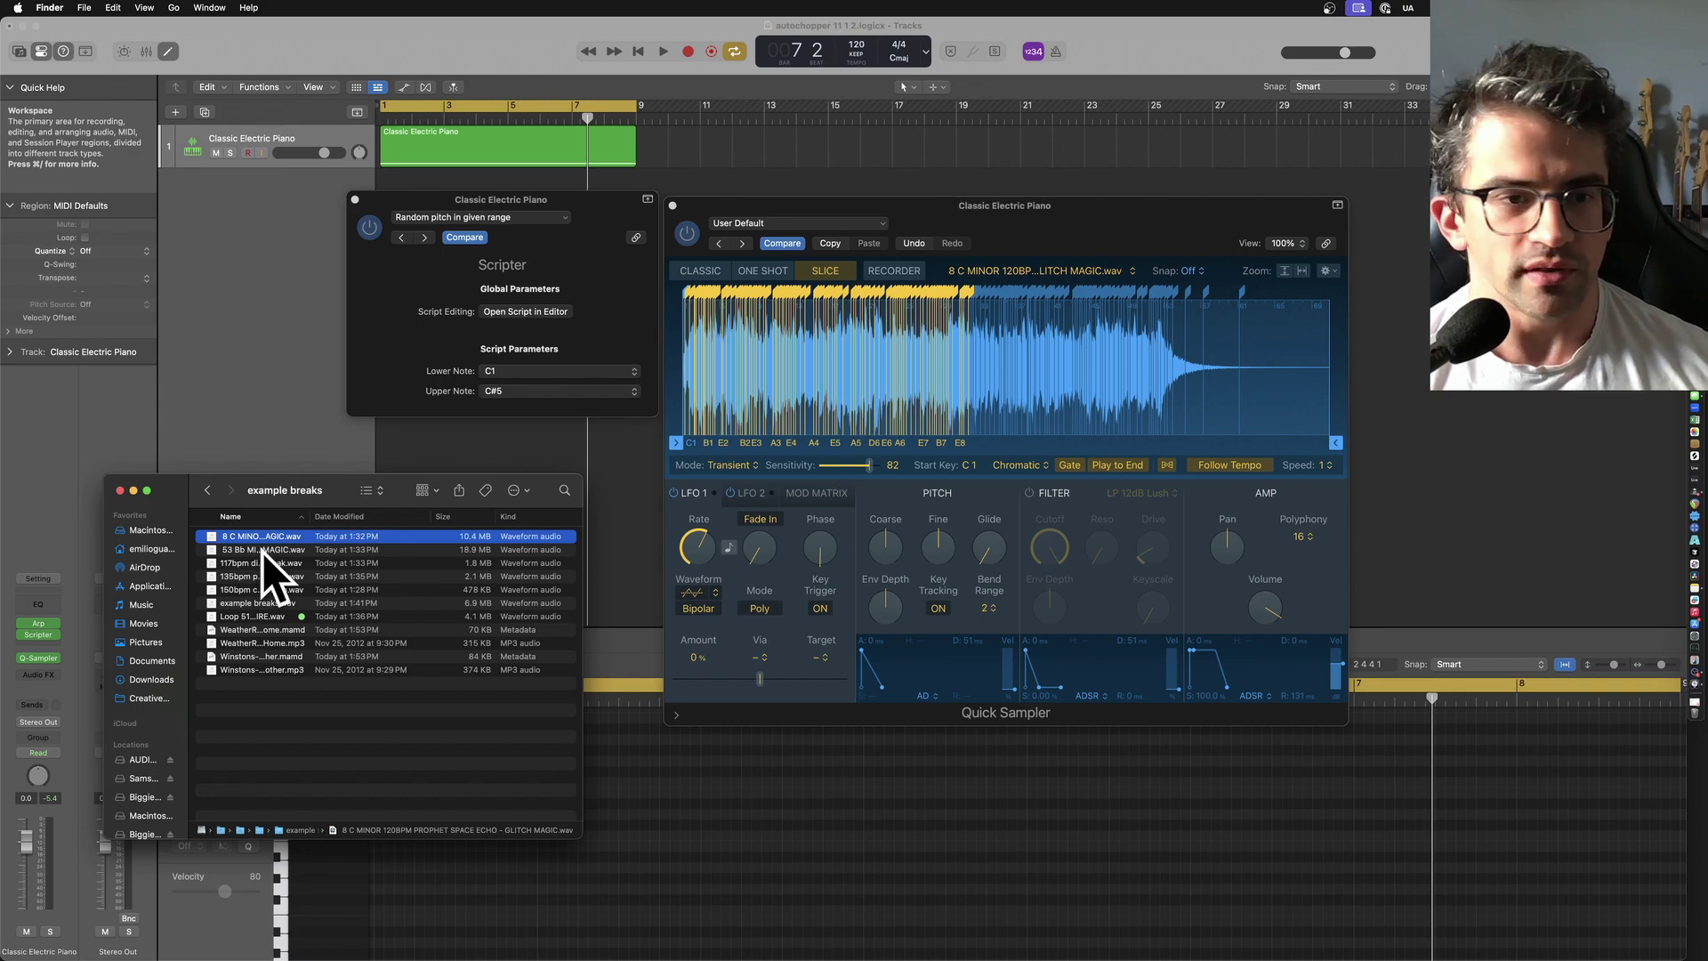
{"action": "key", "text": "space"}
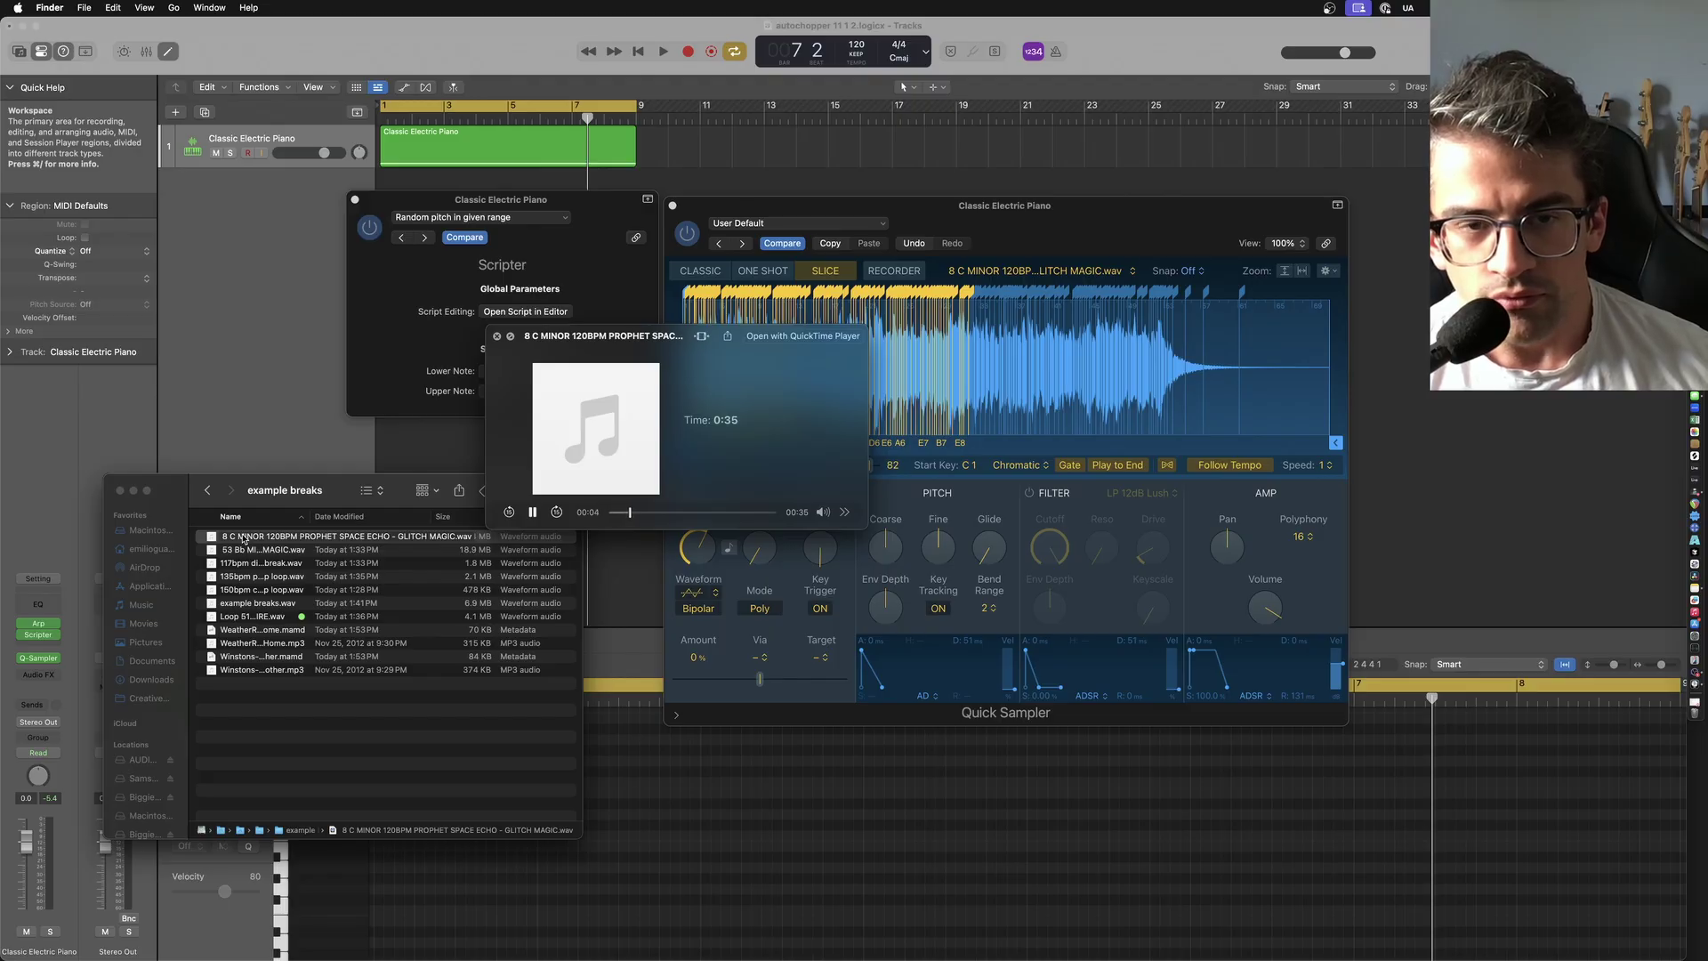
{"action": "key", "text": "space"}
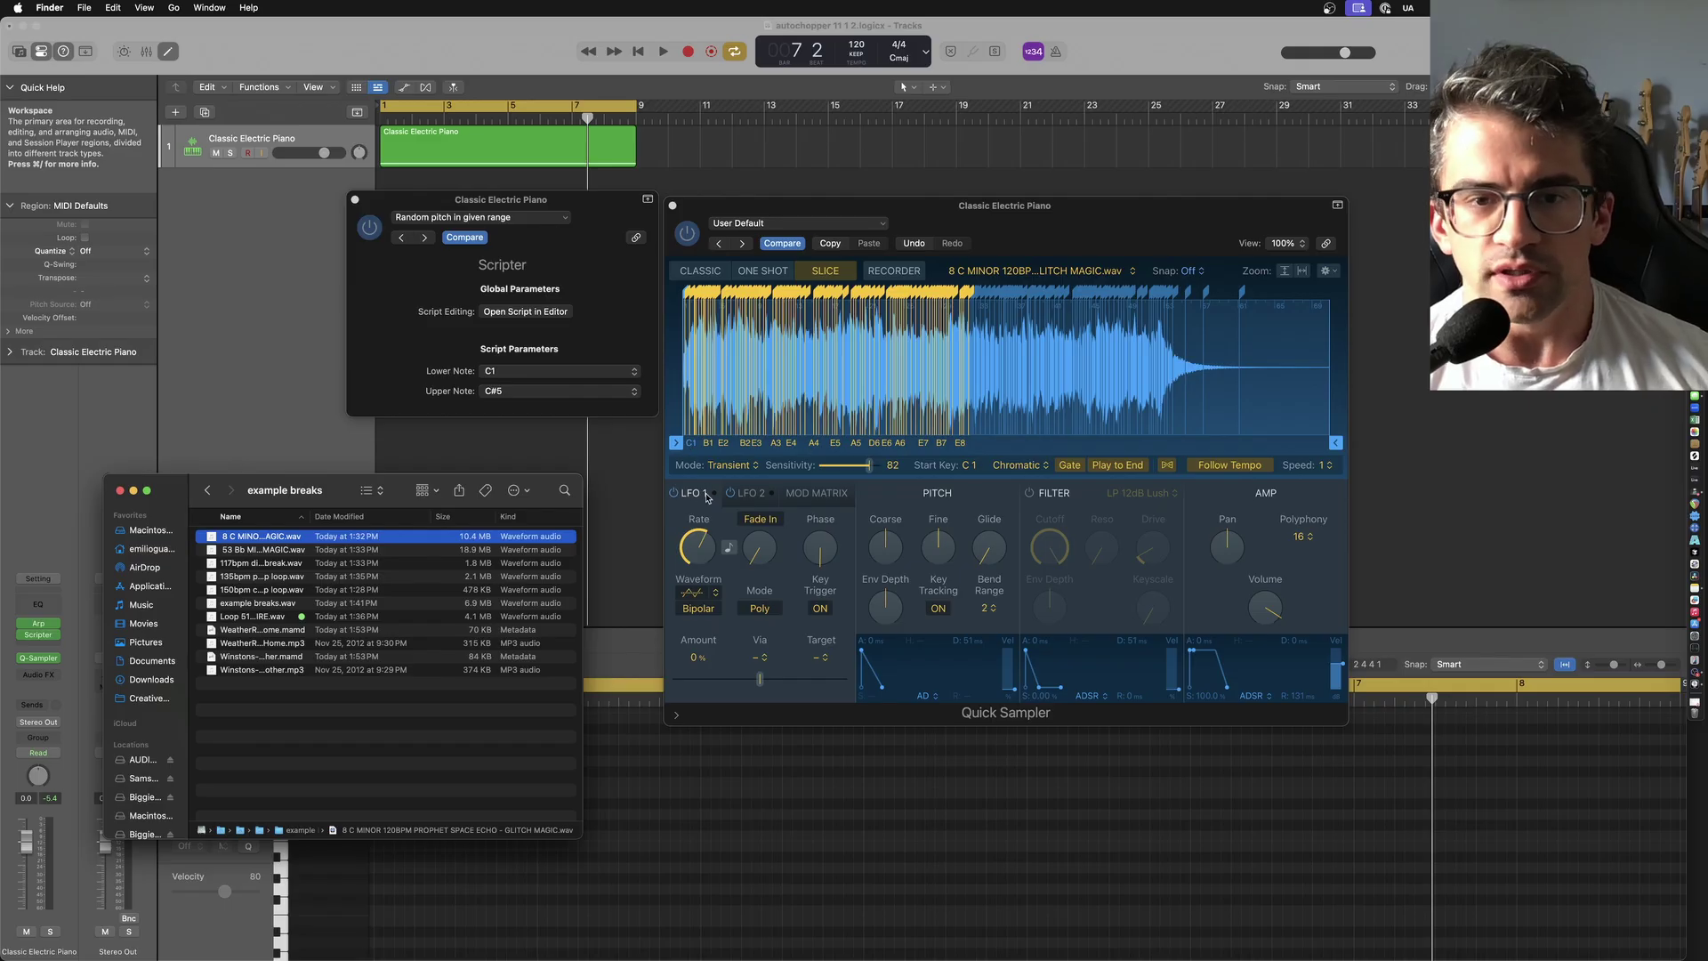
Reduce Quick Sampler's slice Sensitivity to 54 and set Scripter's Upper Note to G8.
{"action": "left_click_drag", "start_coordinate": [869, 472], "coordinate": [850, 474]}
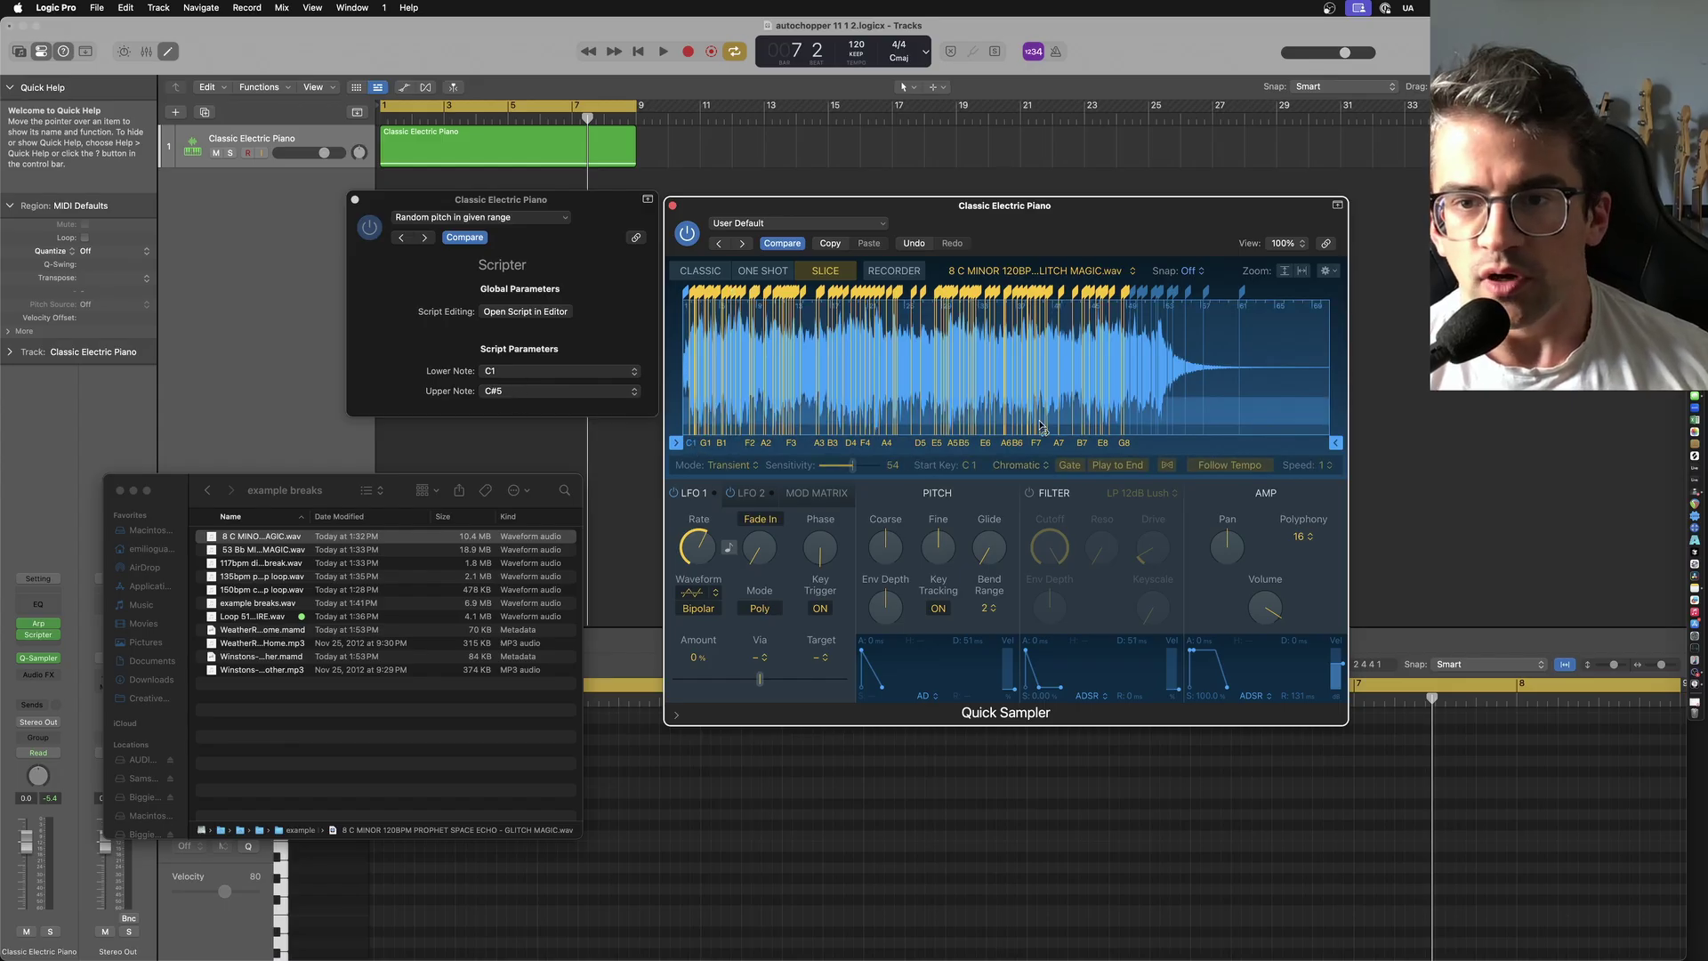
{"action": "left_click", "coordinate": [535, 393]}
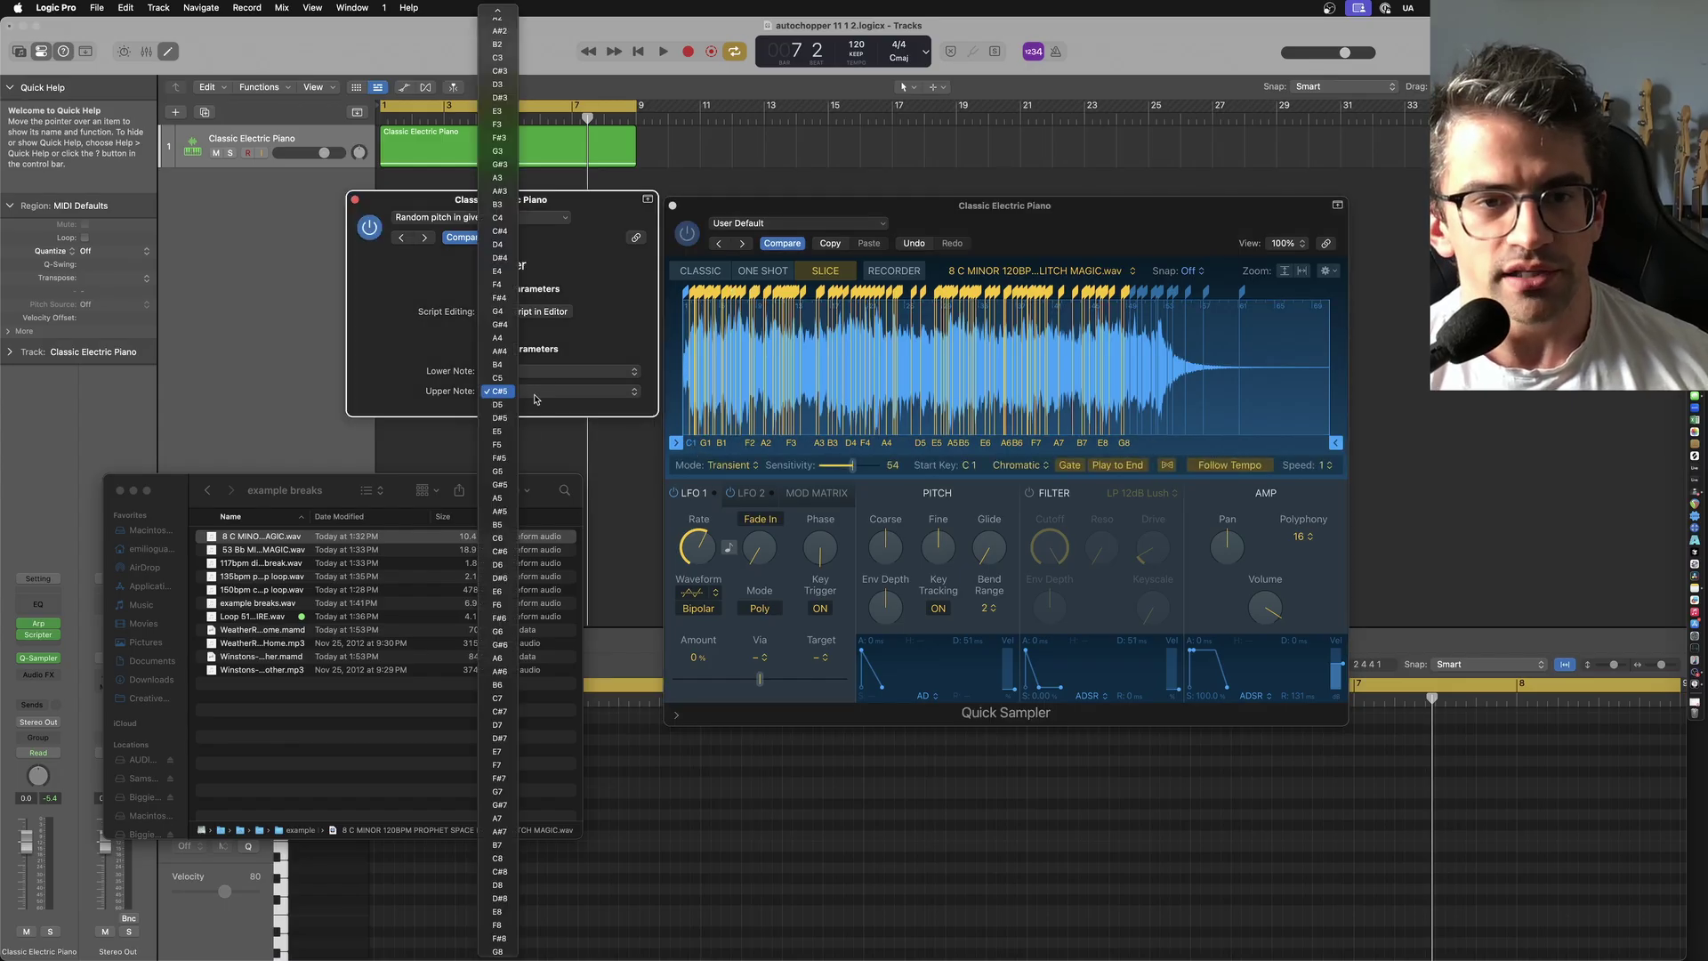
{"action": "scroll", "coordinate": [498, 526], "scroll_direction": "down", "scroll_amount": 1}
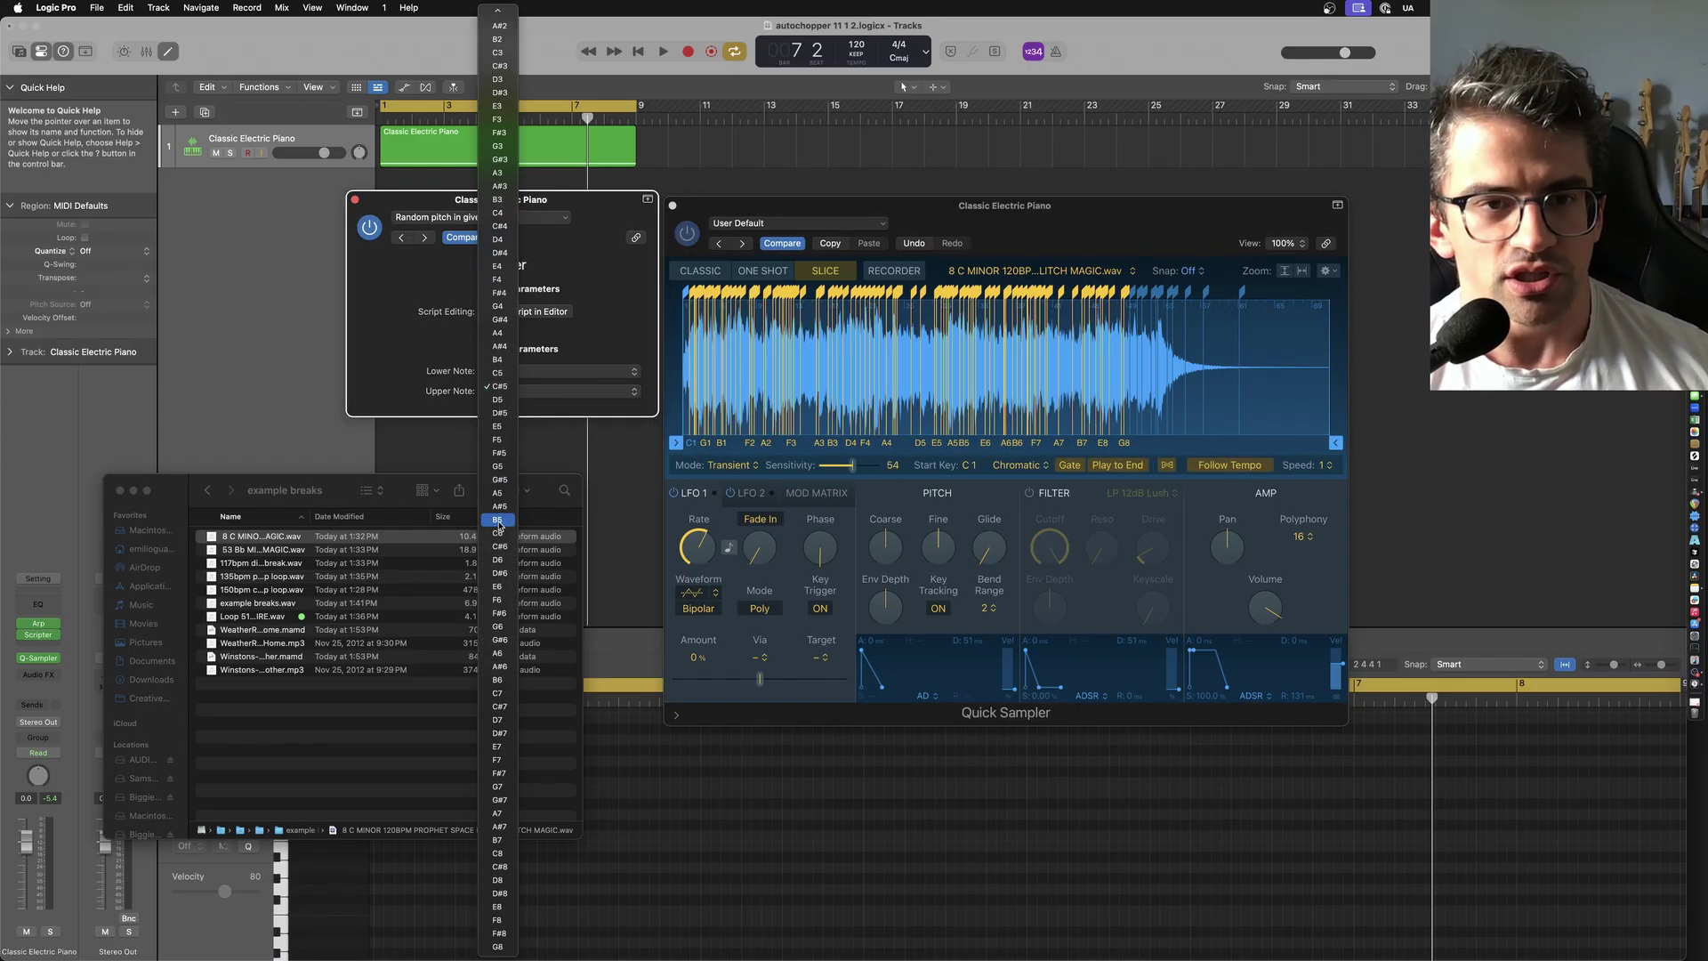
{"action": "left_click", "coordinate": [497, 946]}
Play the chopped sample while shaping the AMP envelope to 0% sustain and about 144 ms decay, and stop playback.
{"action": "left_click", "coordinate": [630, 500]}
{"action": "key", "text": "space"}
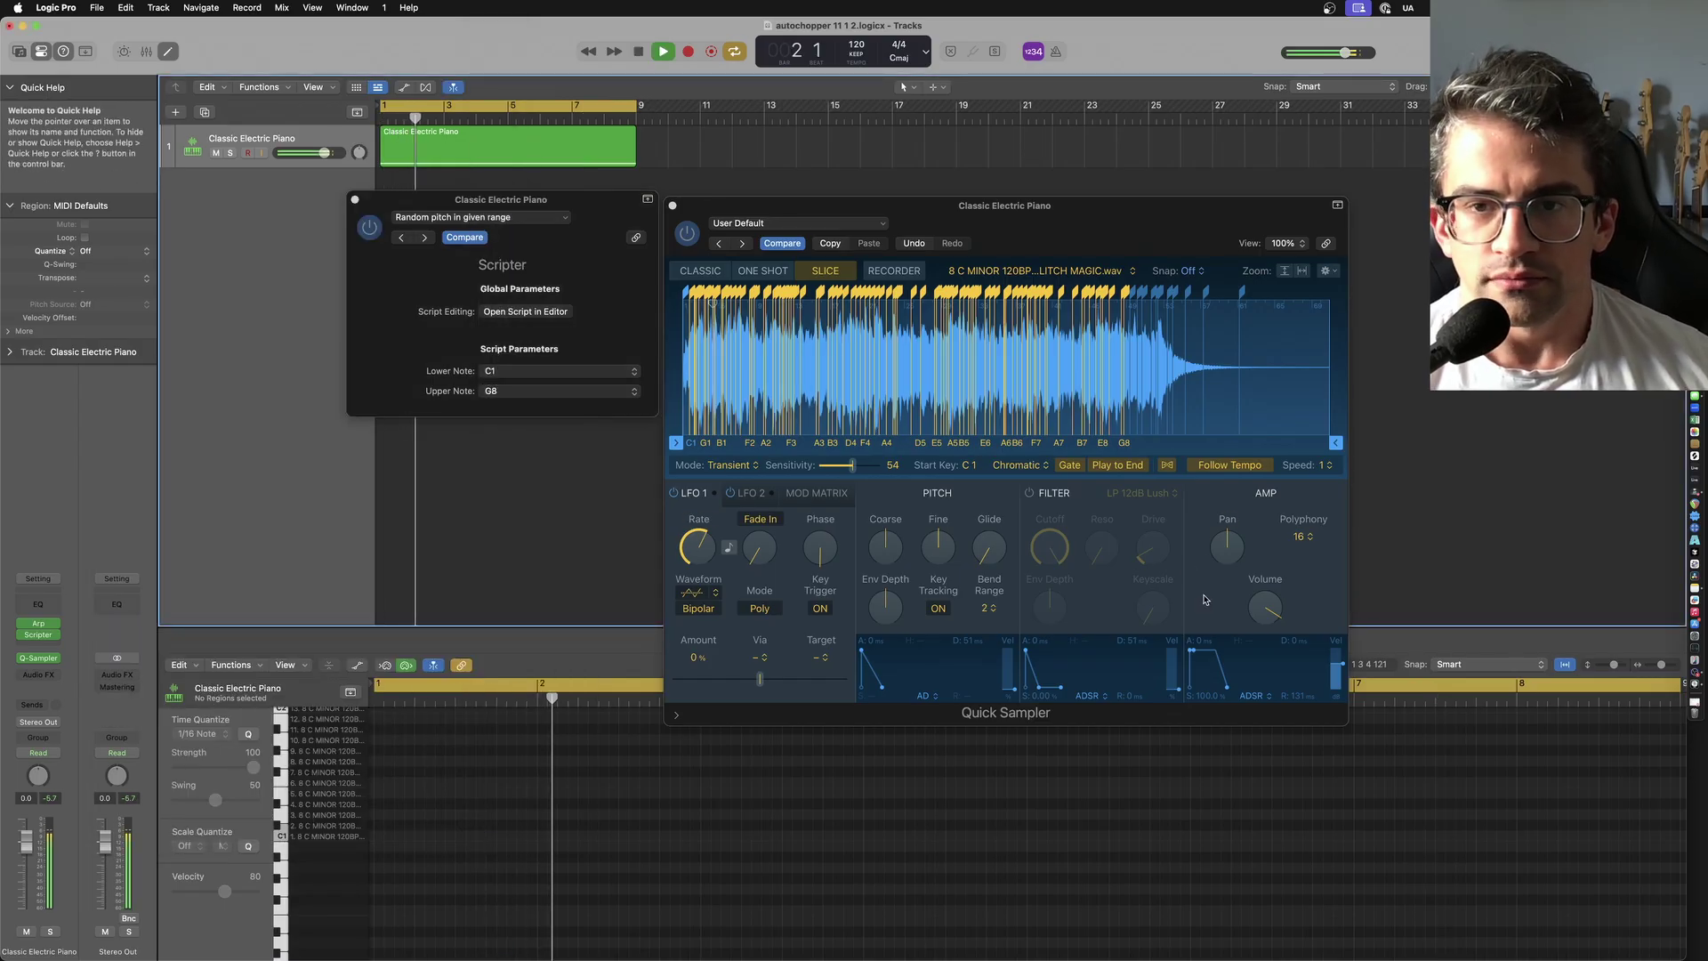
{"action": "left_click_drag", "start_coordinate": [1195, 651], "coordinate": [1208, 700]}
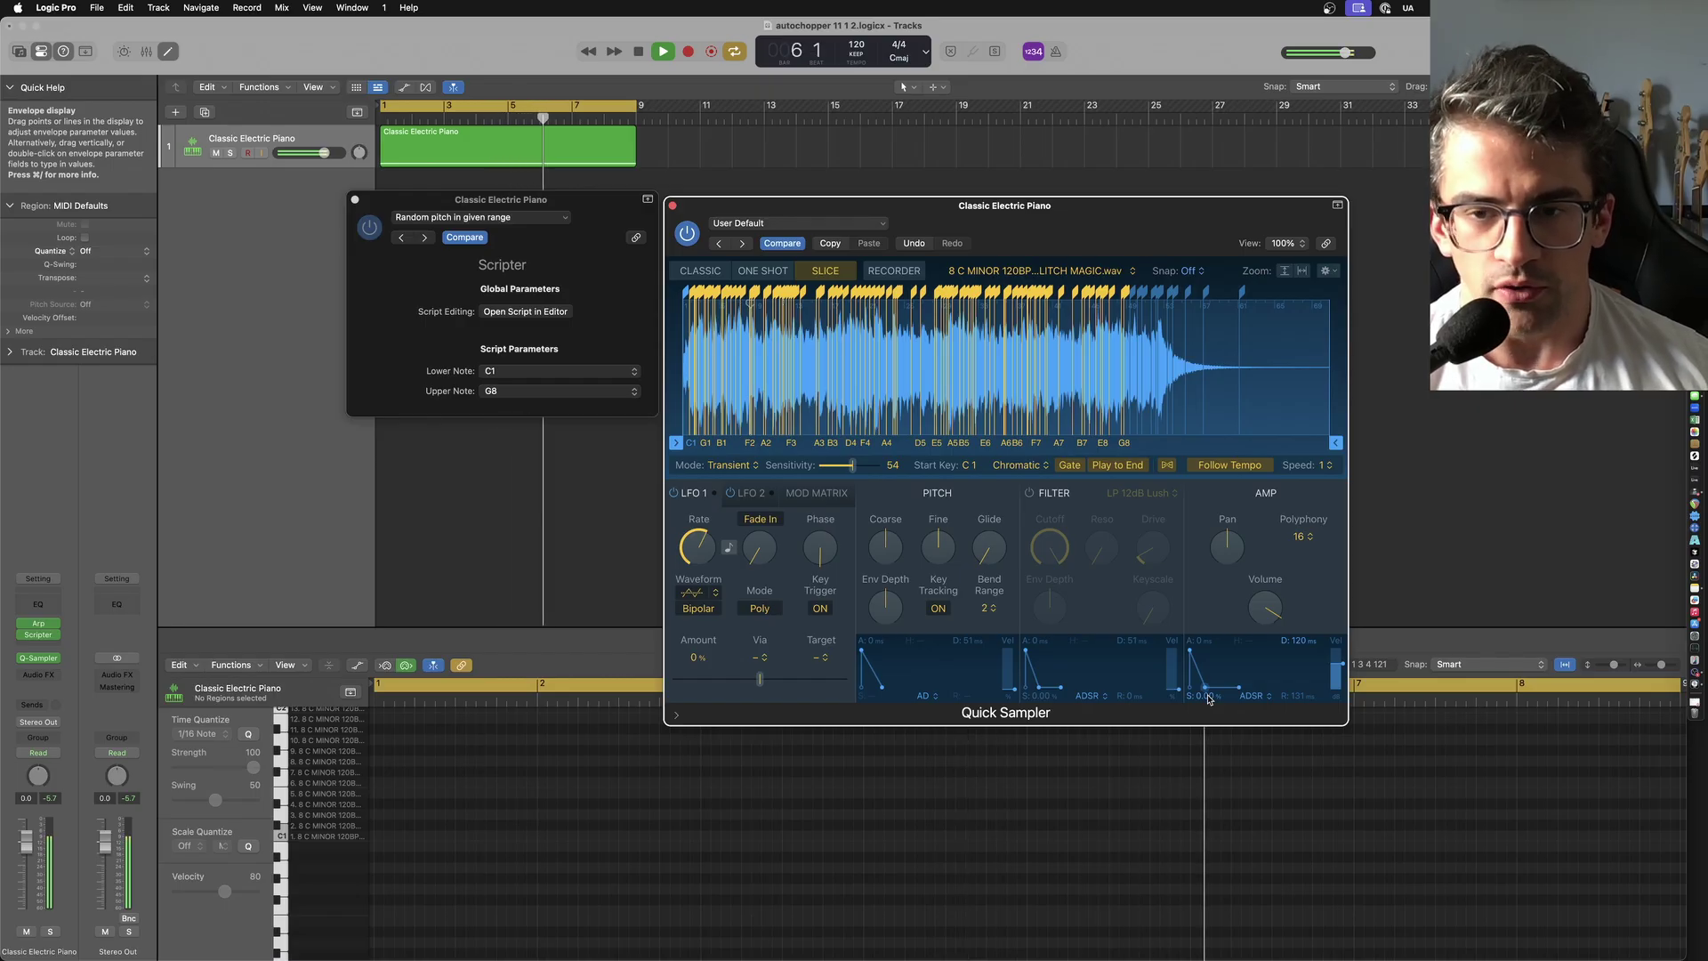
{"action": "left_click_drag", "start_coordinate": [1209, 700], "coordinate": [1209, 699]}
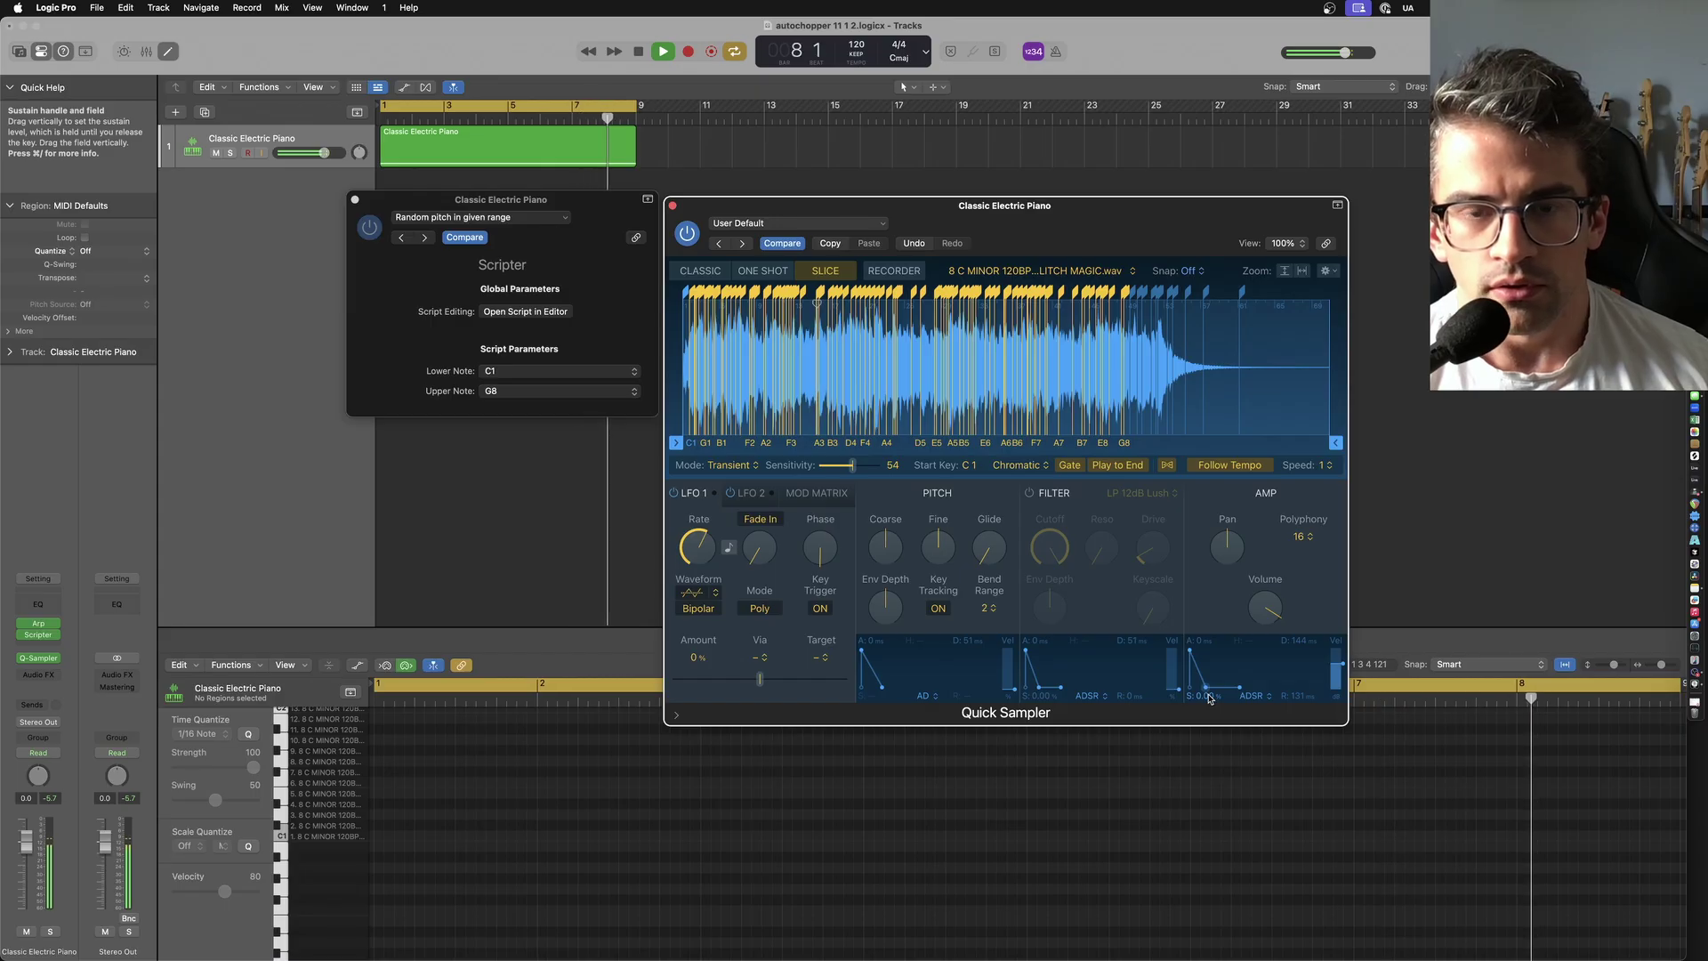
{"action": "key", "text": "space"}
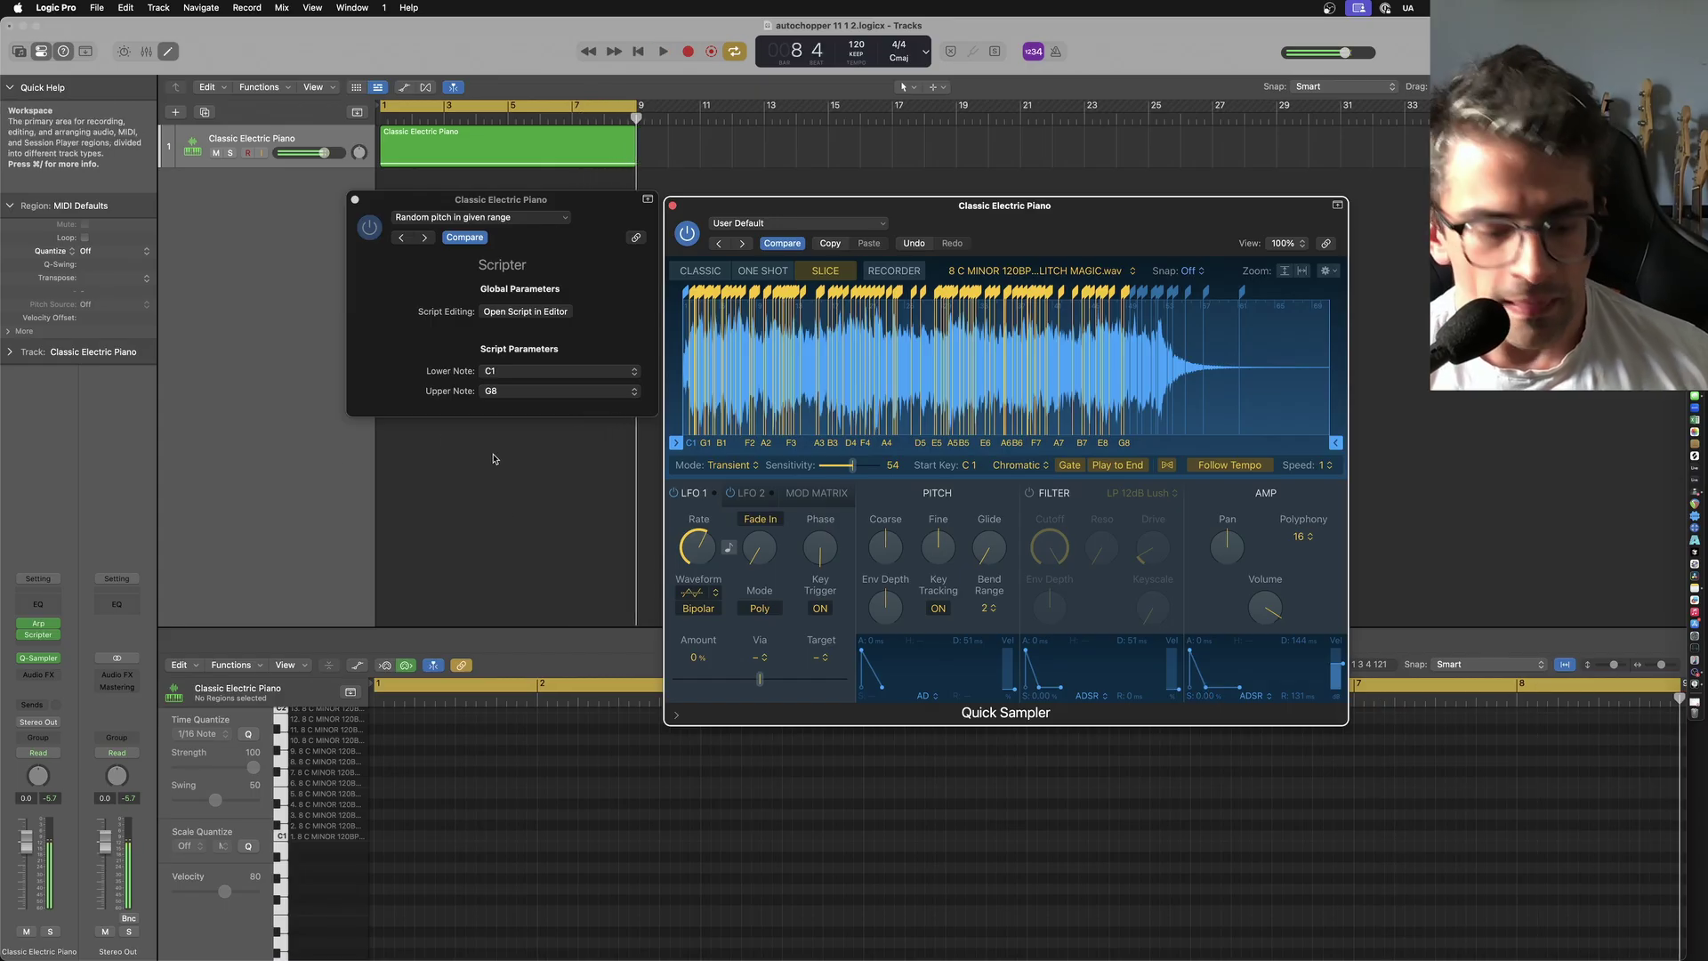
Load example breaks.wav from Finder into Quick Sampler and set Scripter's Upper Note to F8.
{"action": "key", "text": "super+Tab"}
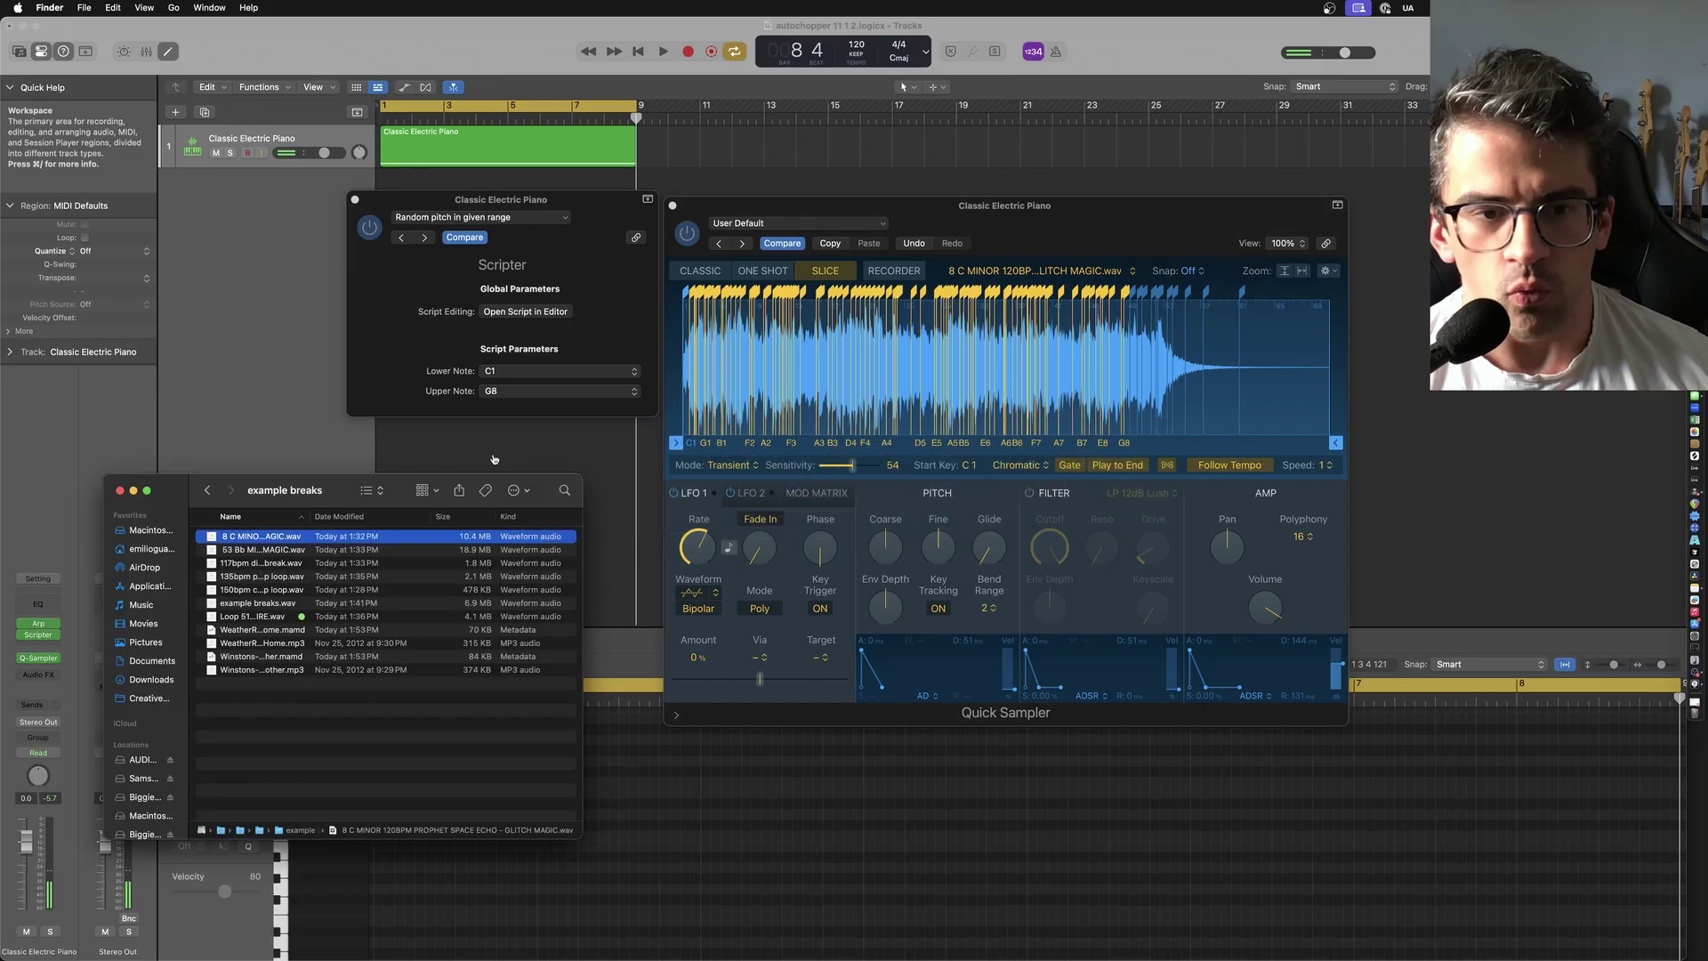
{"action": "left_click_drag", "start_coordinate": [246, 606], "coordinate": [785, 370]}
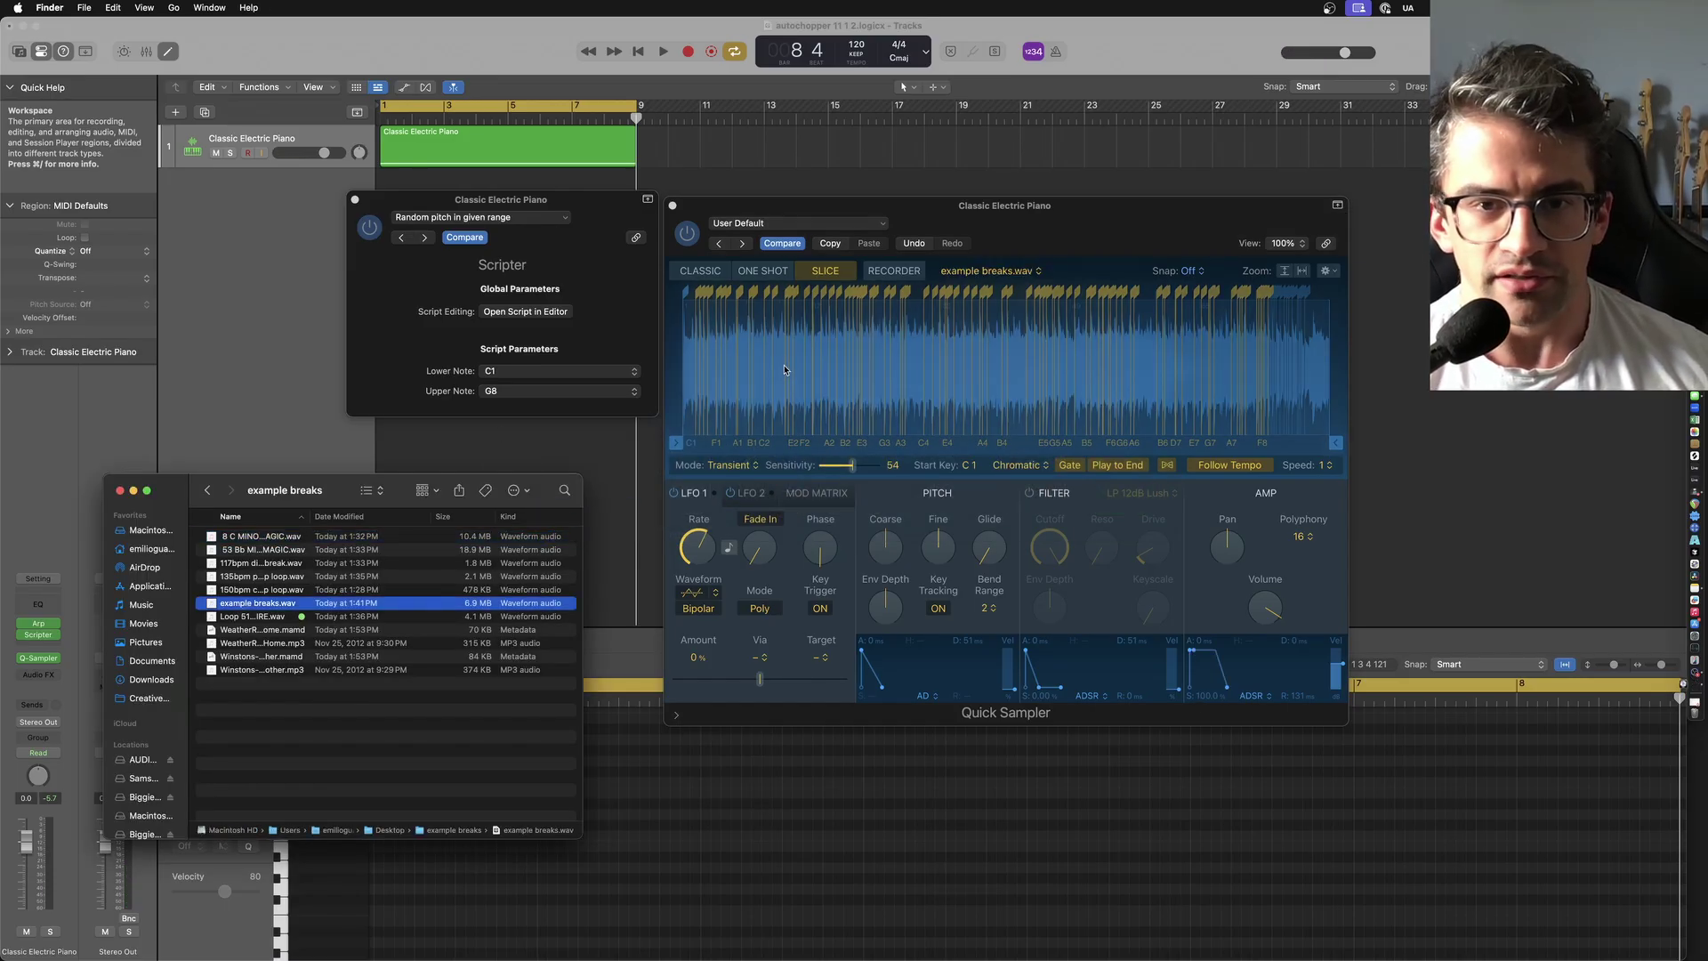
{"action": "left_click", "coordinate": [604, 434]}
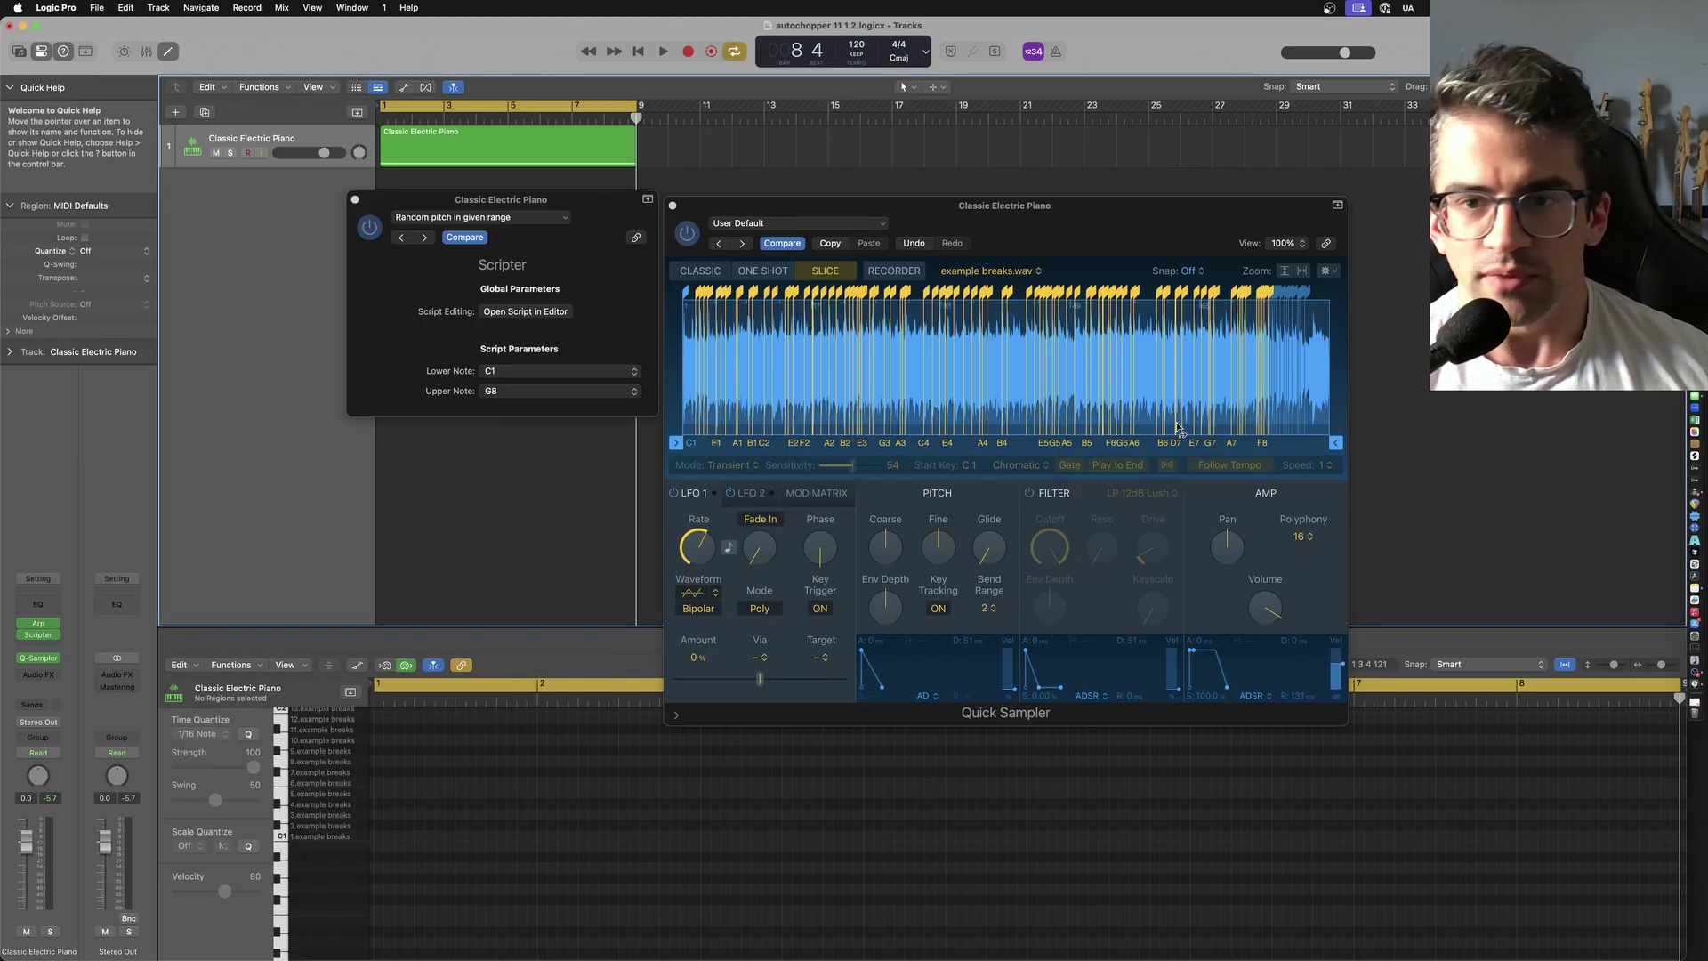
{"action": "left_click", "coordinate": [519, 397]}
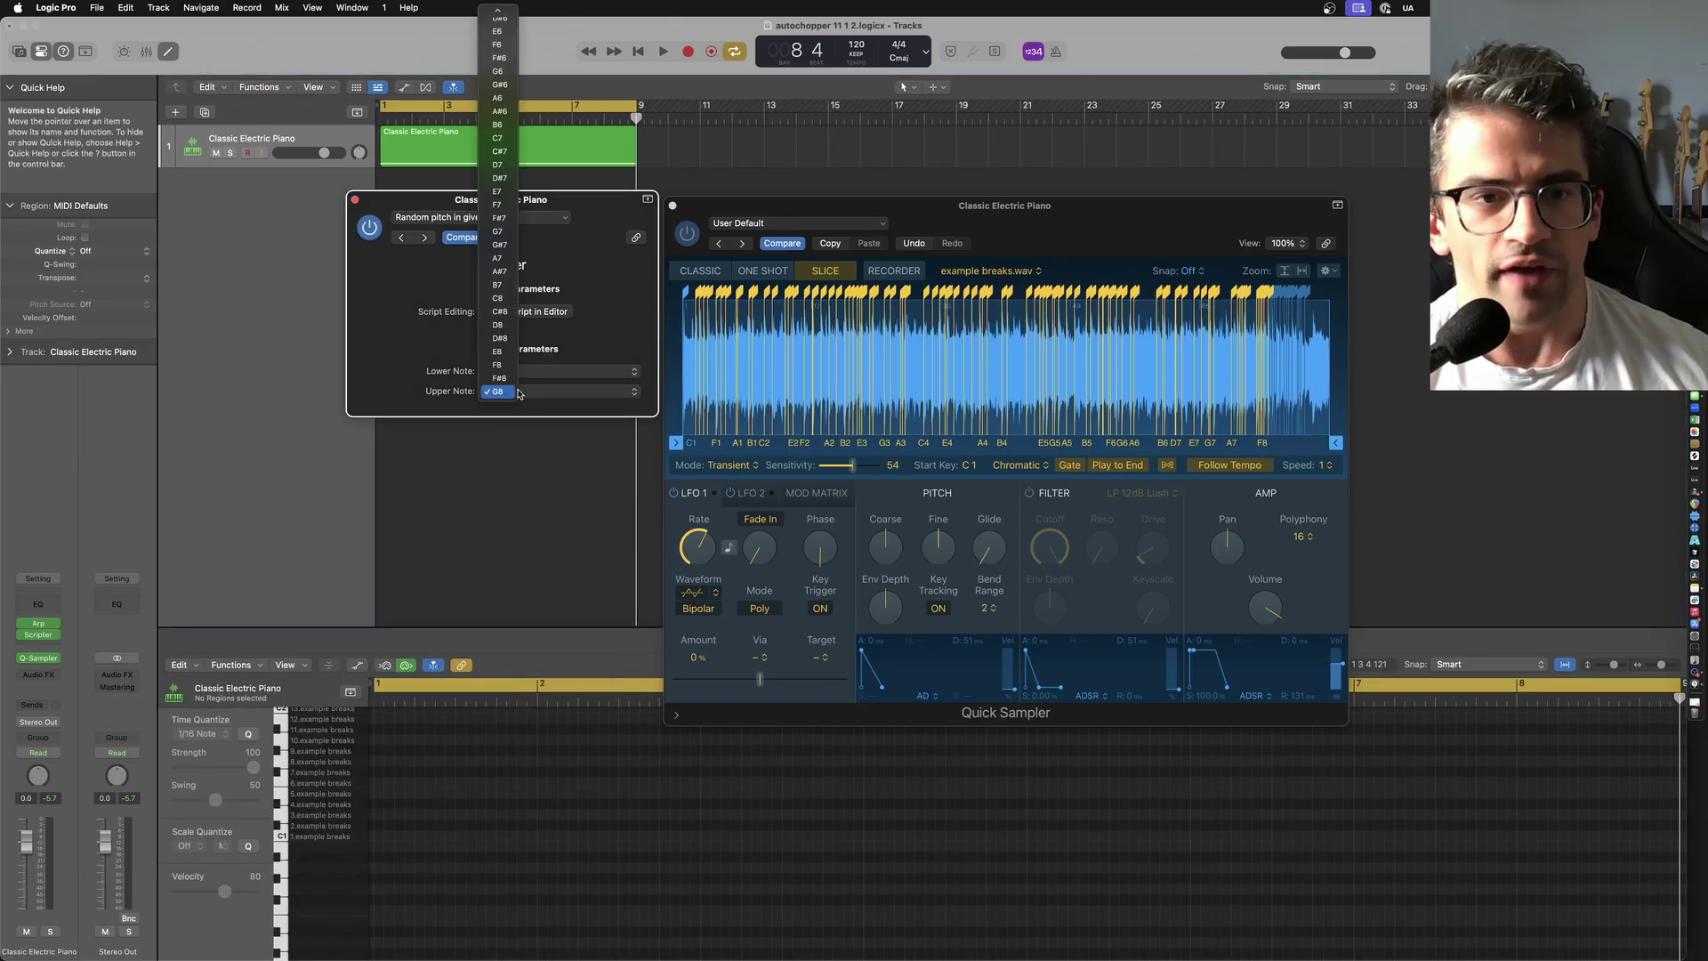
{"action": "left_click", "coordinate": [503, 366]}
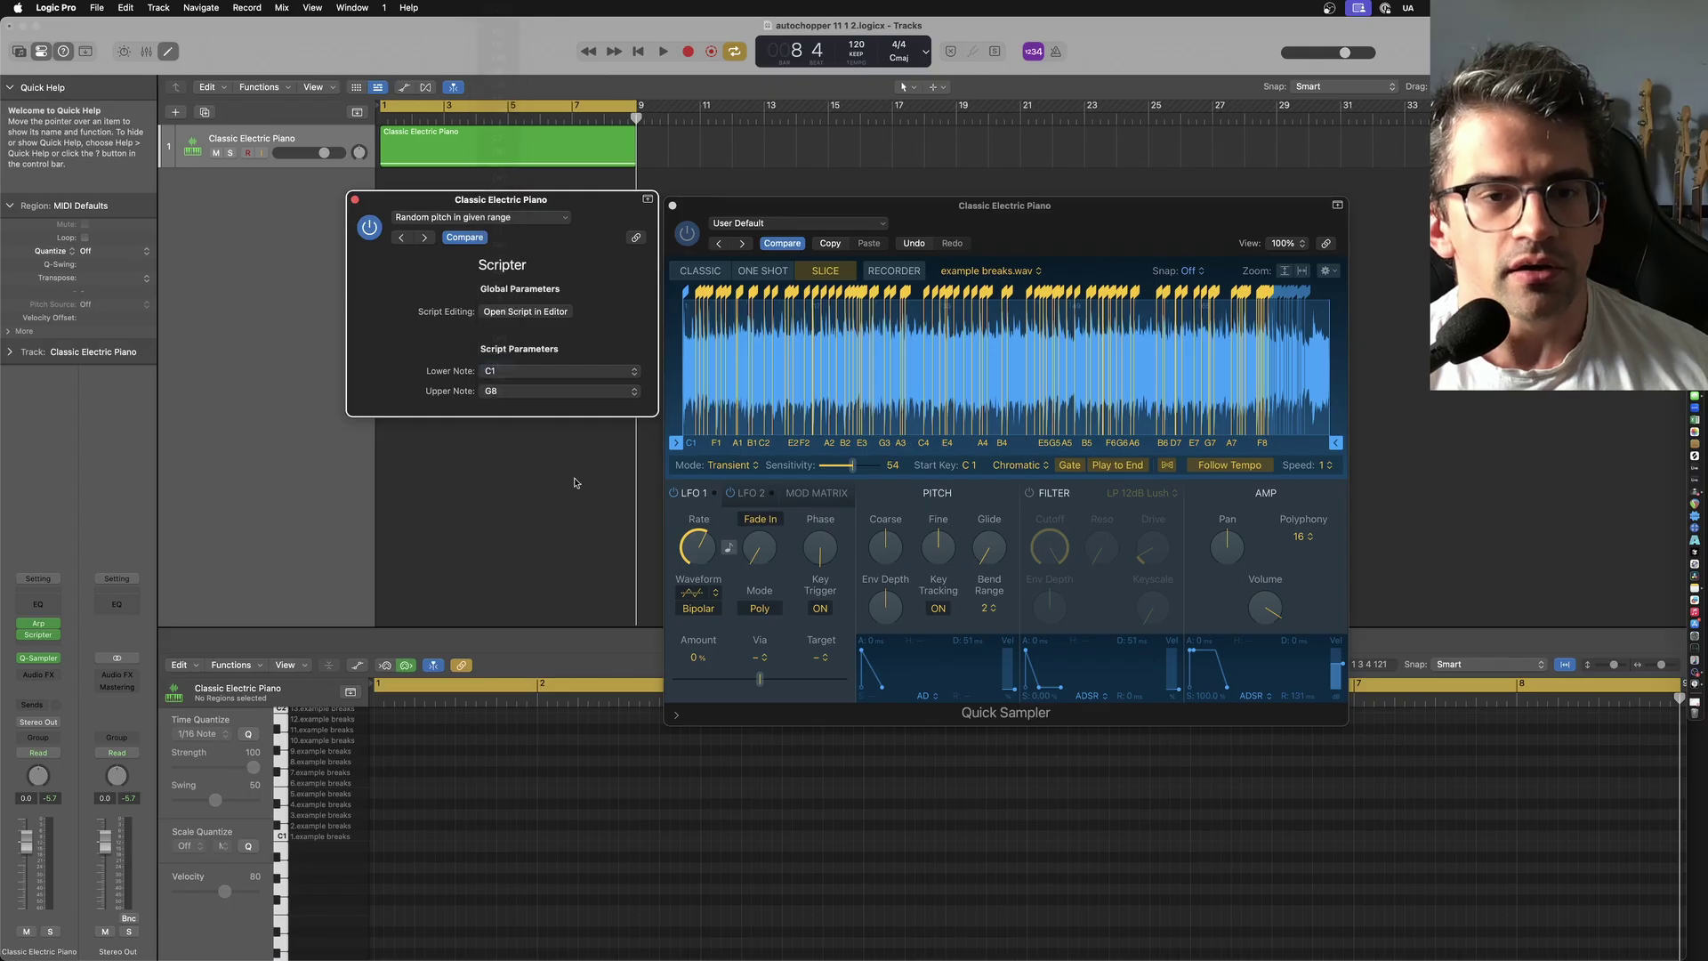
Play the chopped breaks while shaping the AMP envelope to about 3.2 ms attack, 158 ms decay and 0% sustain.
{"action": "key", "text": "space"}
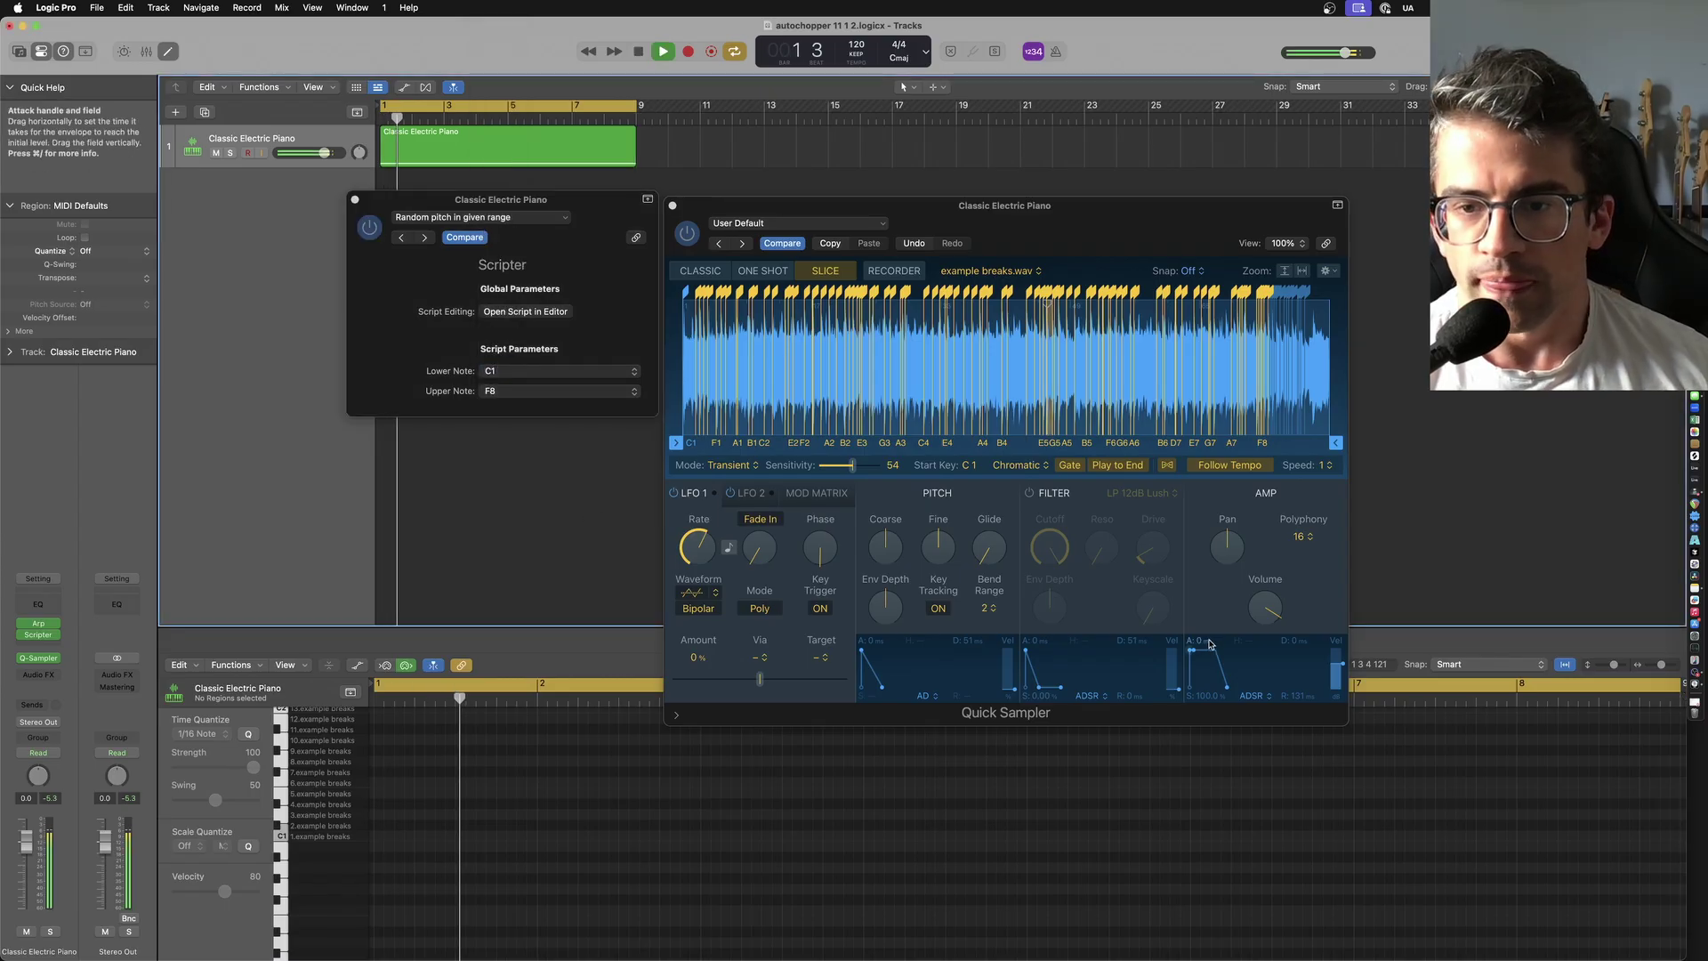
{"action": "key", "text": "space"}
{"action": "left_click_drag", "start_coordinate": [1194, 656], "coordinate": [1203, 657]}
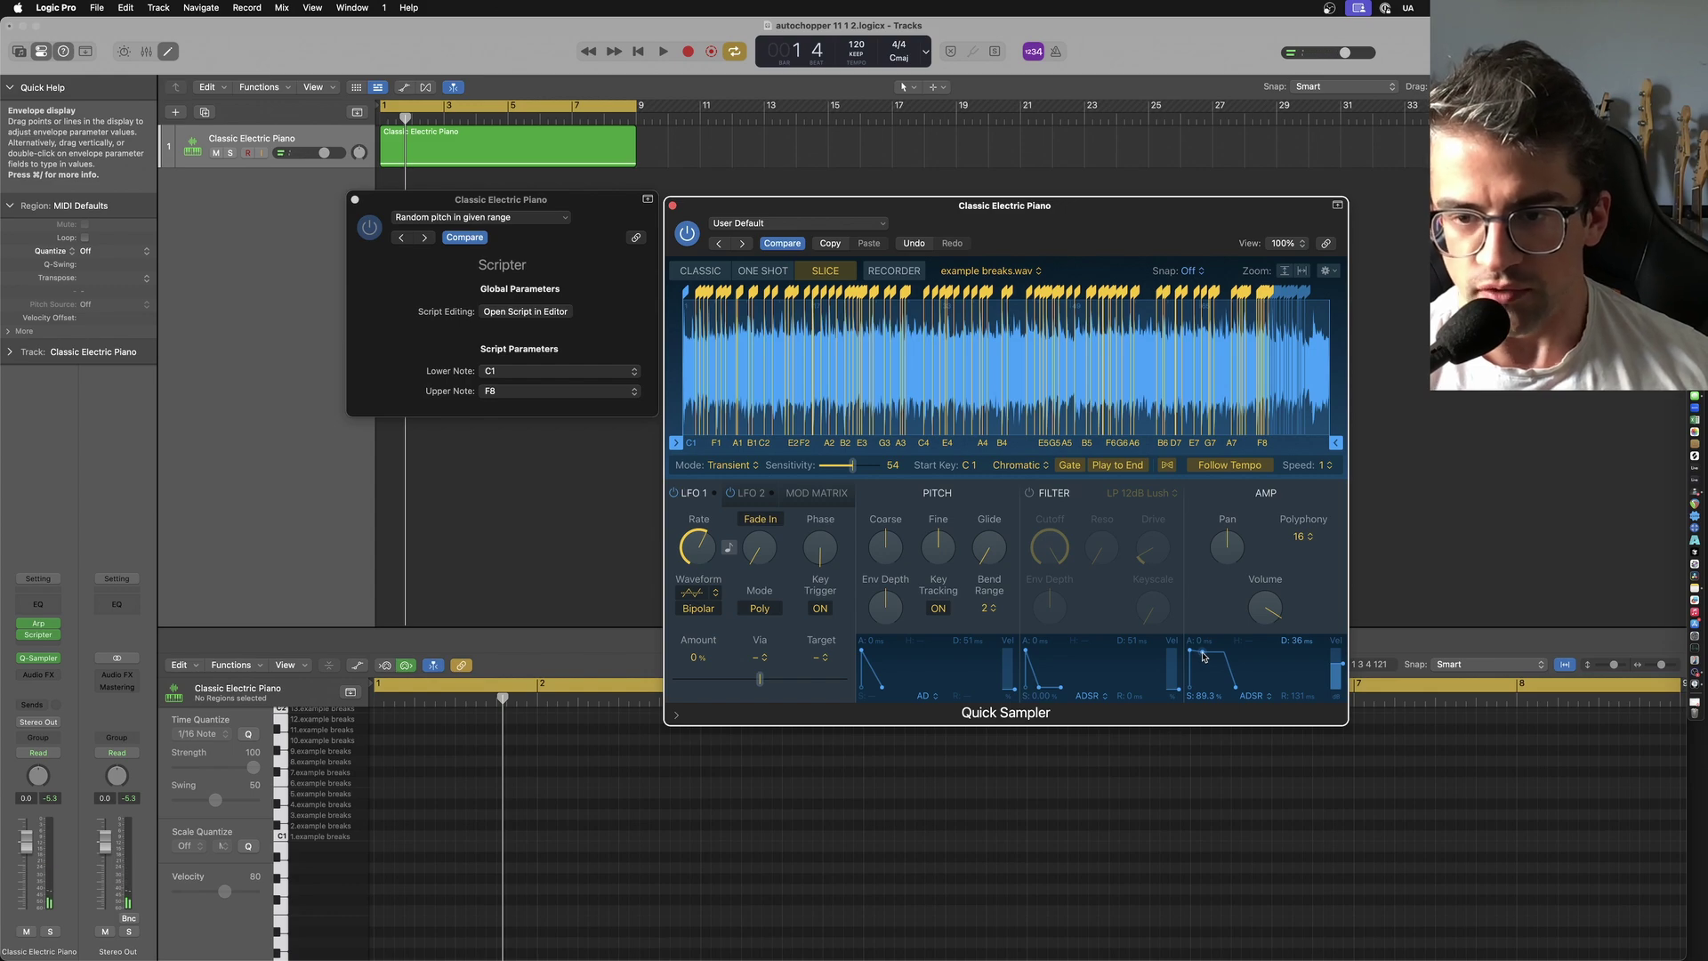
{"action": "key", "text": "space"}
{"action": "mouse_move", "coordinate": [1204, 656]}
{"action": "left_mouse_down"}
{"action": "mouse_move", "coordinate": [1207, 702]}
{"action": "mouse_move", "coordinate": [1195, 652]}
{"action": "left_mouse_up"}
Enable the LP 12dB Lush filter with a slightly lowered cutoff and shorten the AMP envelope's decay to about 58 ms.
{"action": "left_click", "coordinate": [1029, 493]}
{"action": "left_click_drag", "start_coordinate": [1045, 546], "coordinate": [1045, 575]}
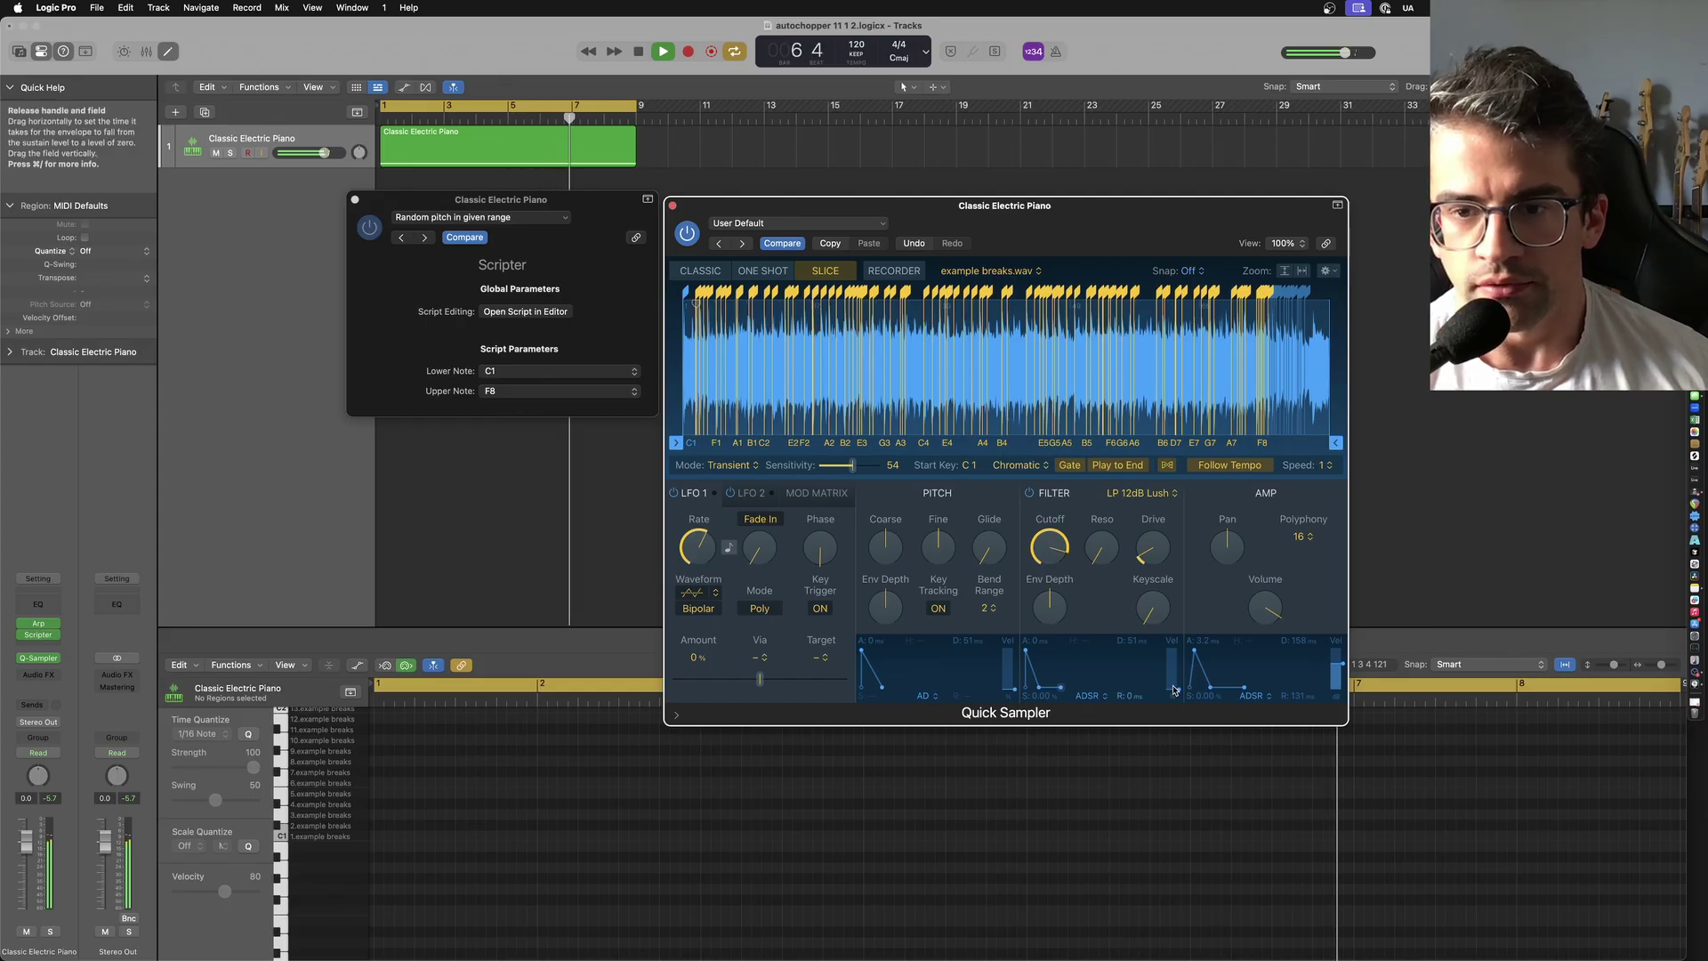
{"action": "left_click_drag", "start_coordinate": [1219, 687], "coordinate": [1207, 690]}
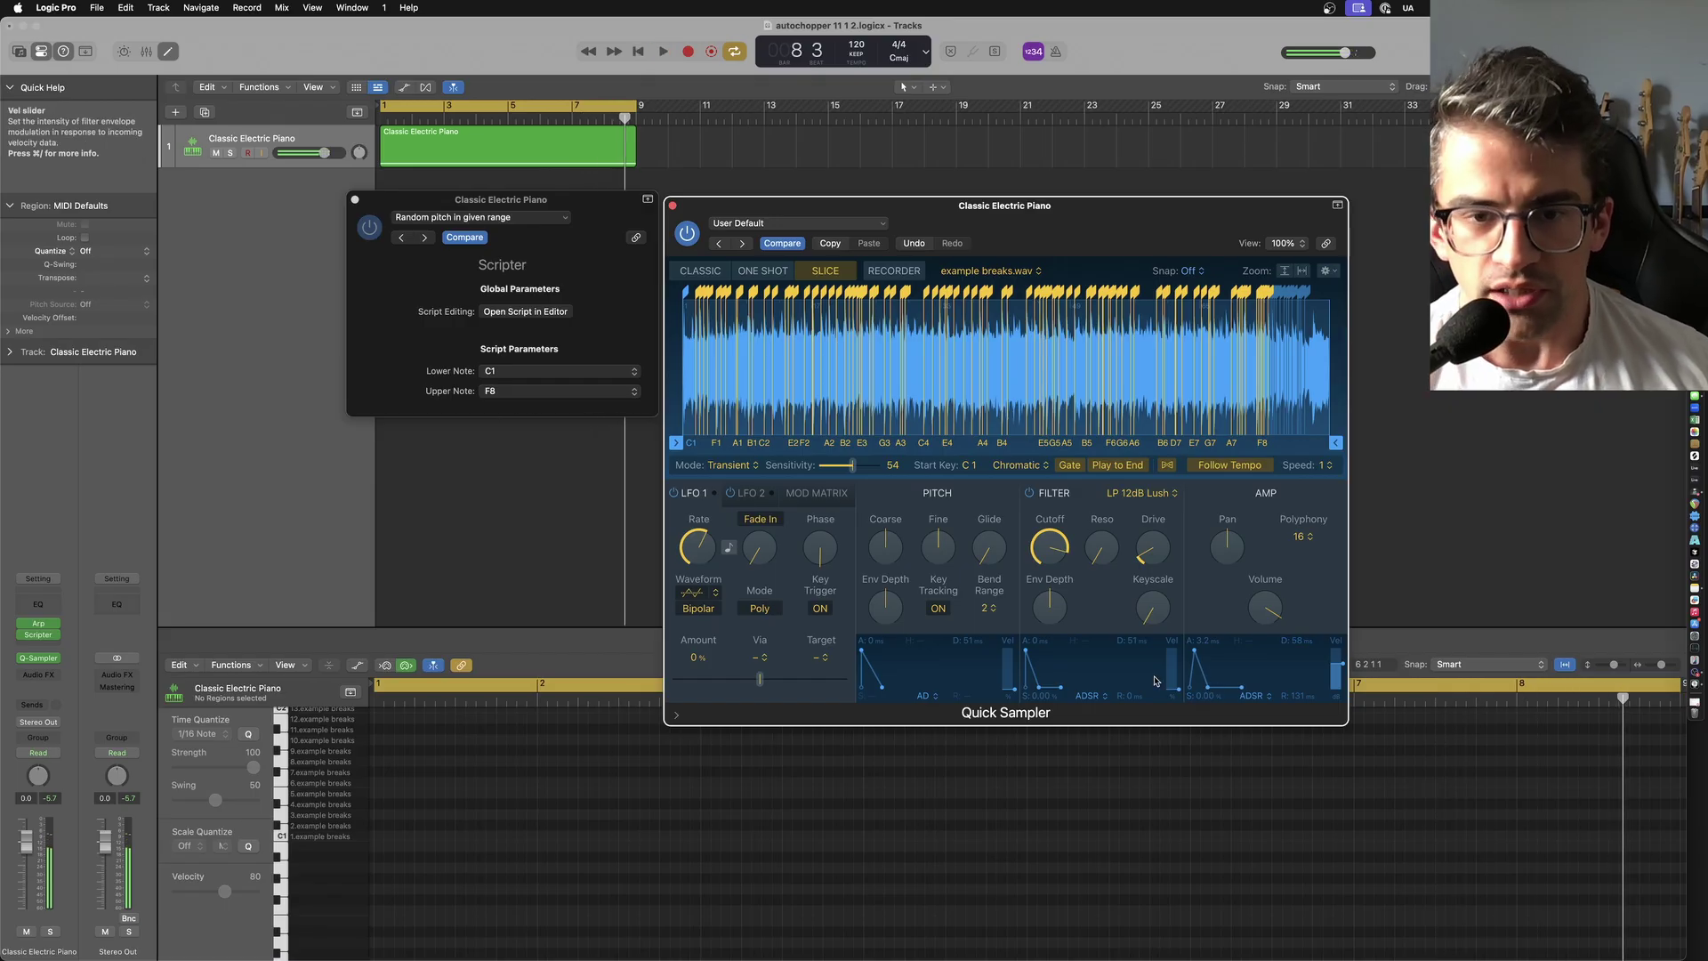
Open the Arpeggiator beside Quick Sampler, set its Rate to 1/8 and play back the chopped breaks.
{"action": "left_click", "coordinate": [39, 624]}
{"action": "left_click_drag", "start_coordinate": [795, 227], "coordinate": [334, 438]}
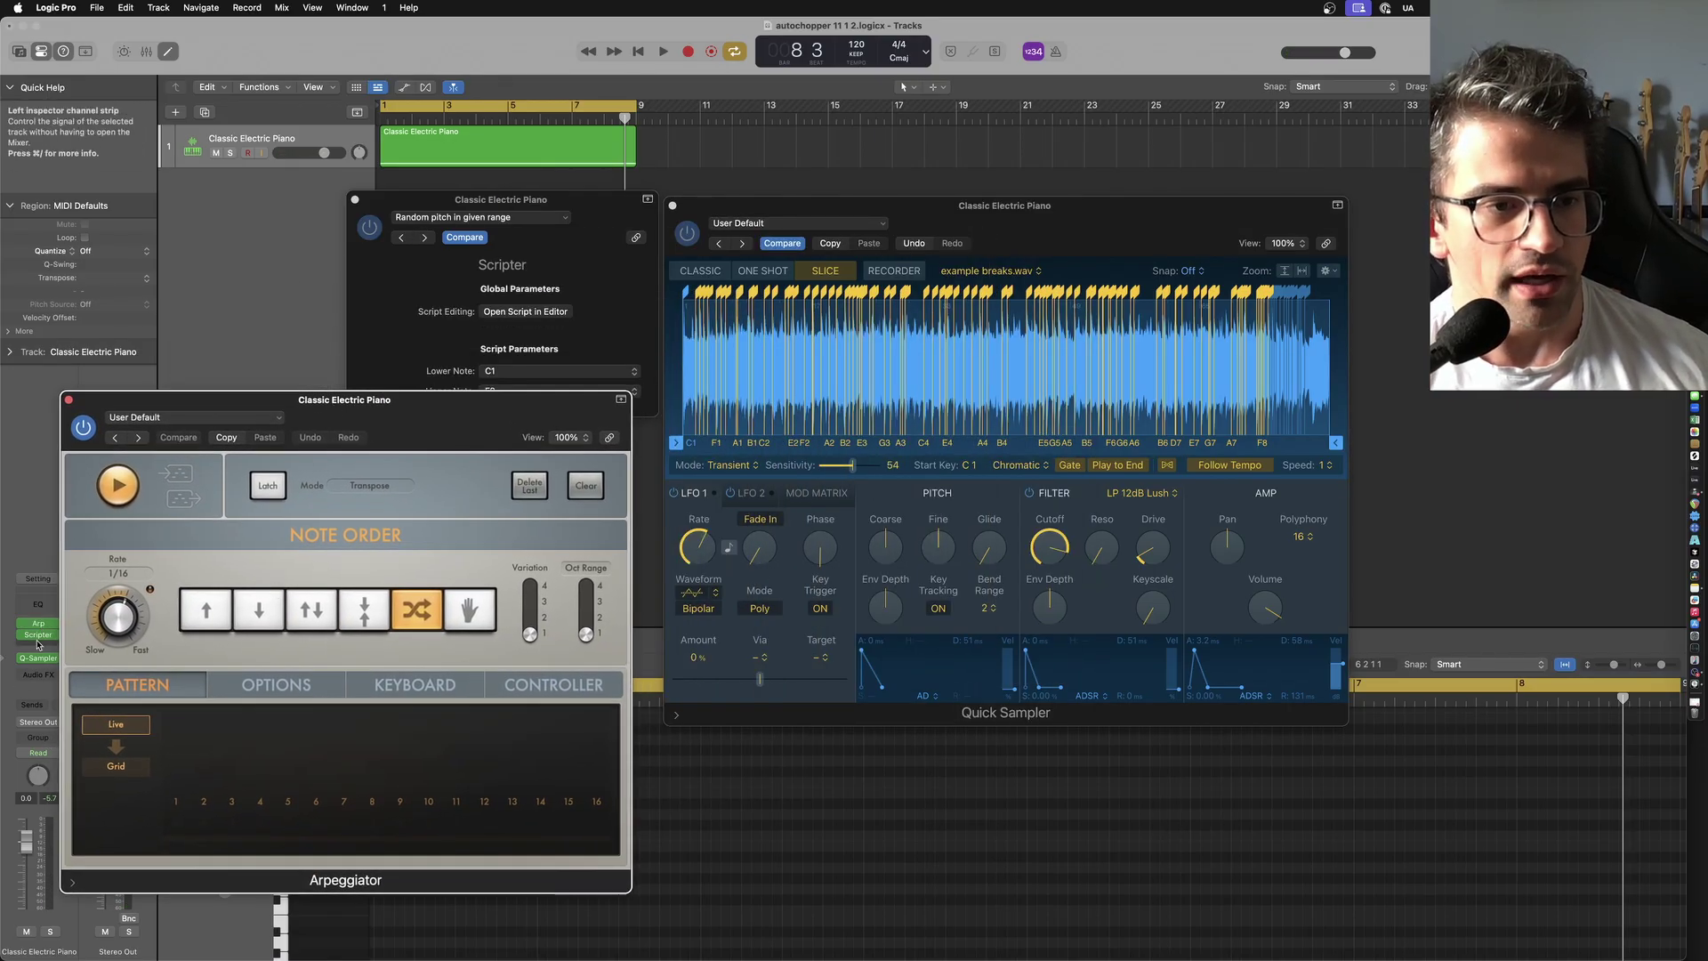
{"action": "left_click", "coordinate": [117, 574]}
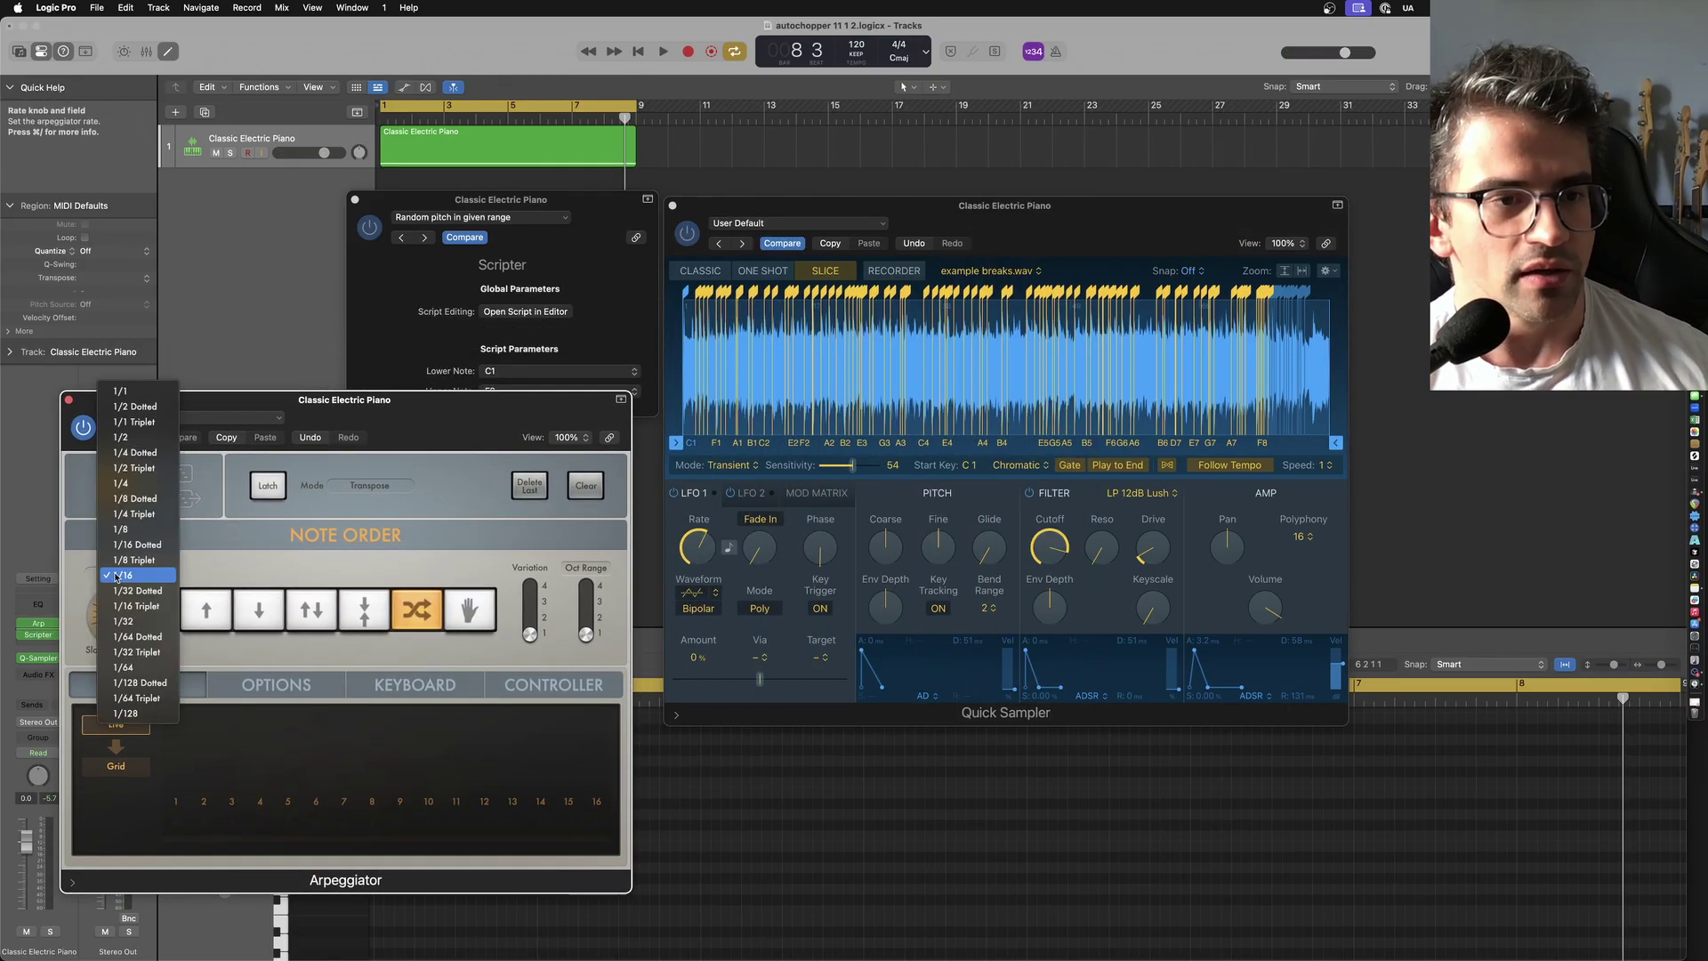
{"action": "left_click", "coordinate": [151, 534]}
{"action": "key", "text": "space"}
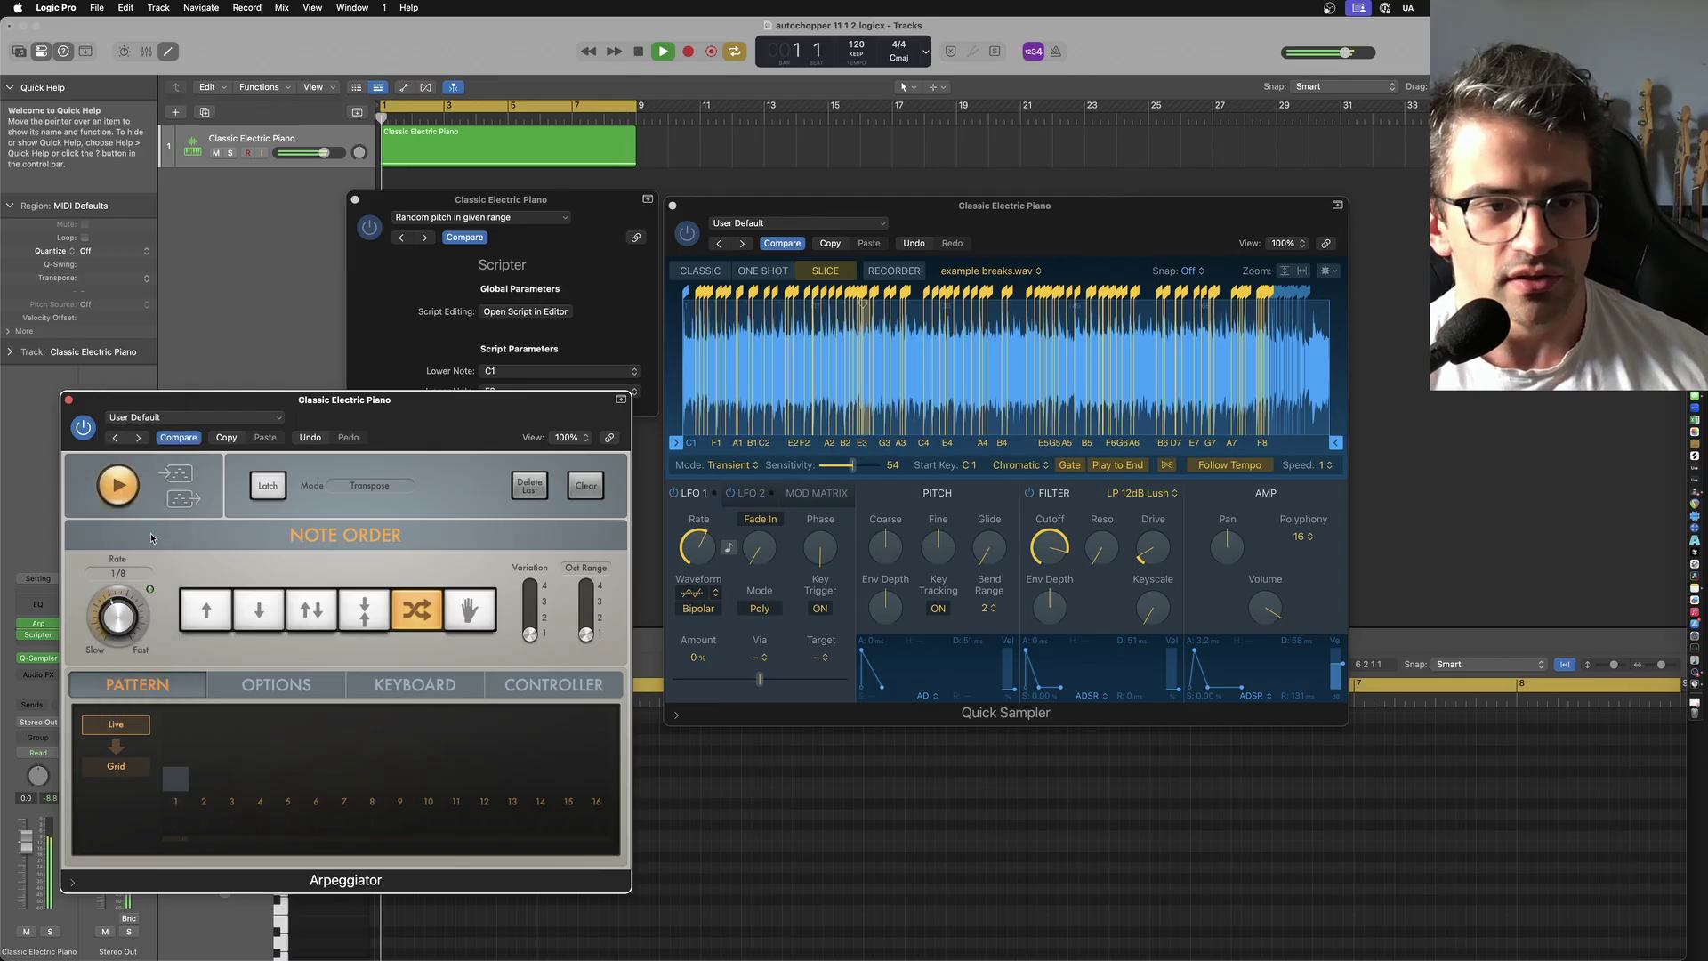
{"action": "left_click", "coordinate": [1210, 692]}
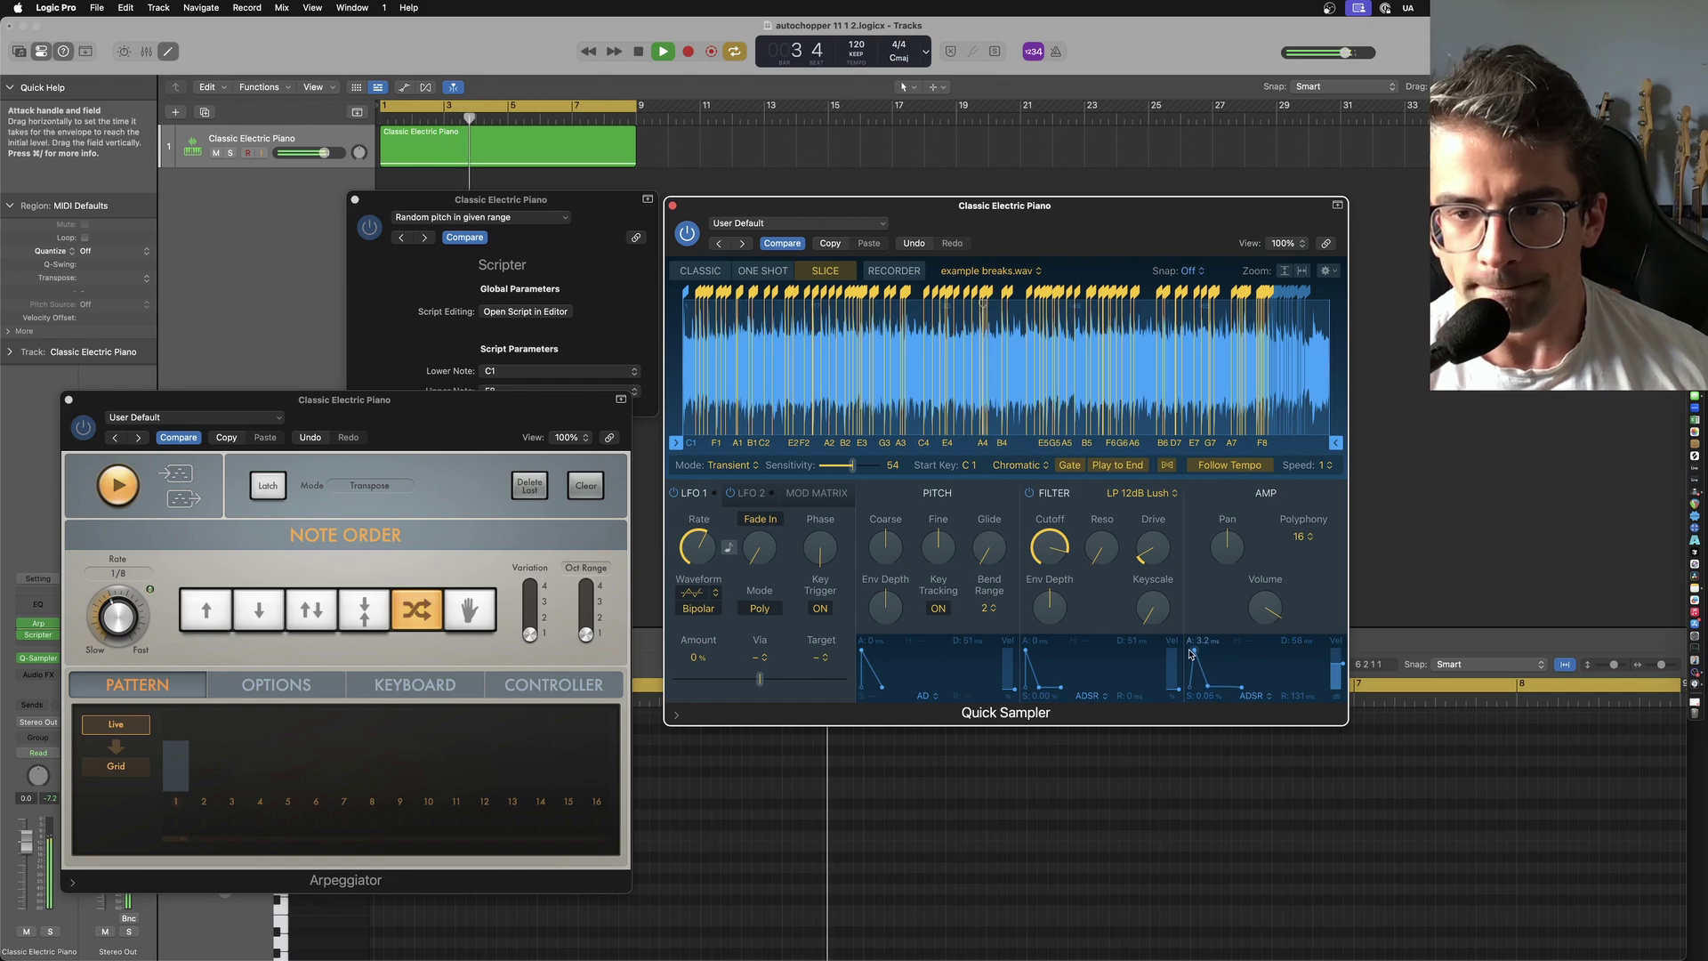
Raise the AMP envelope's decay to about 222 ms with a slight sustain, close the Arpeggiator and stop playback.
{"action": "left_click_drag", "start_coordinate": [1208, 687], "coordinate": [1206, 687]}
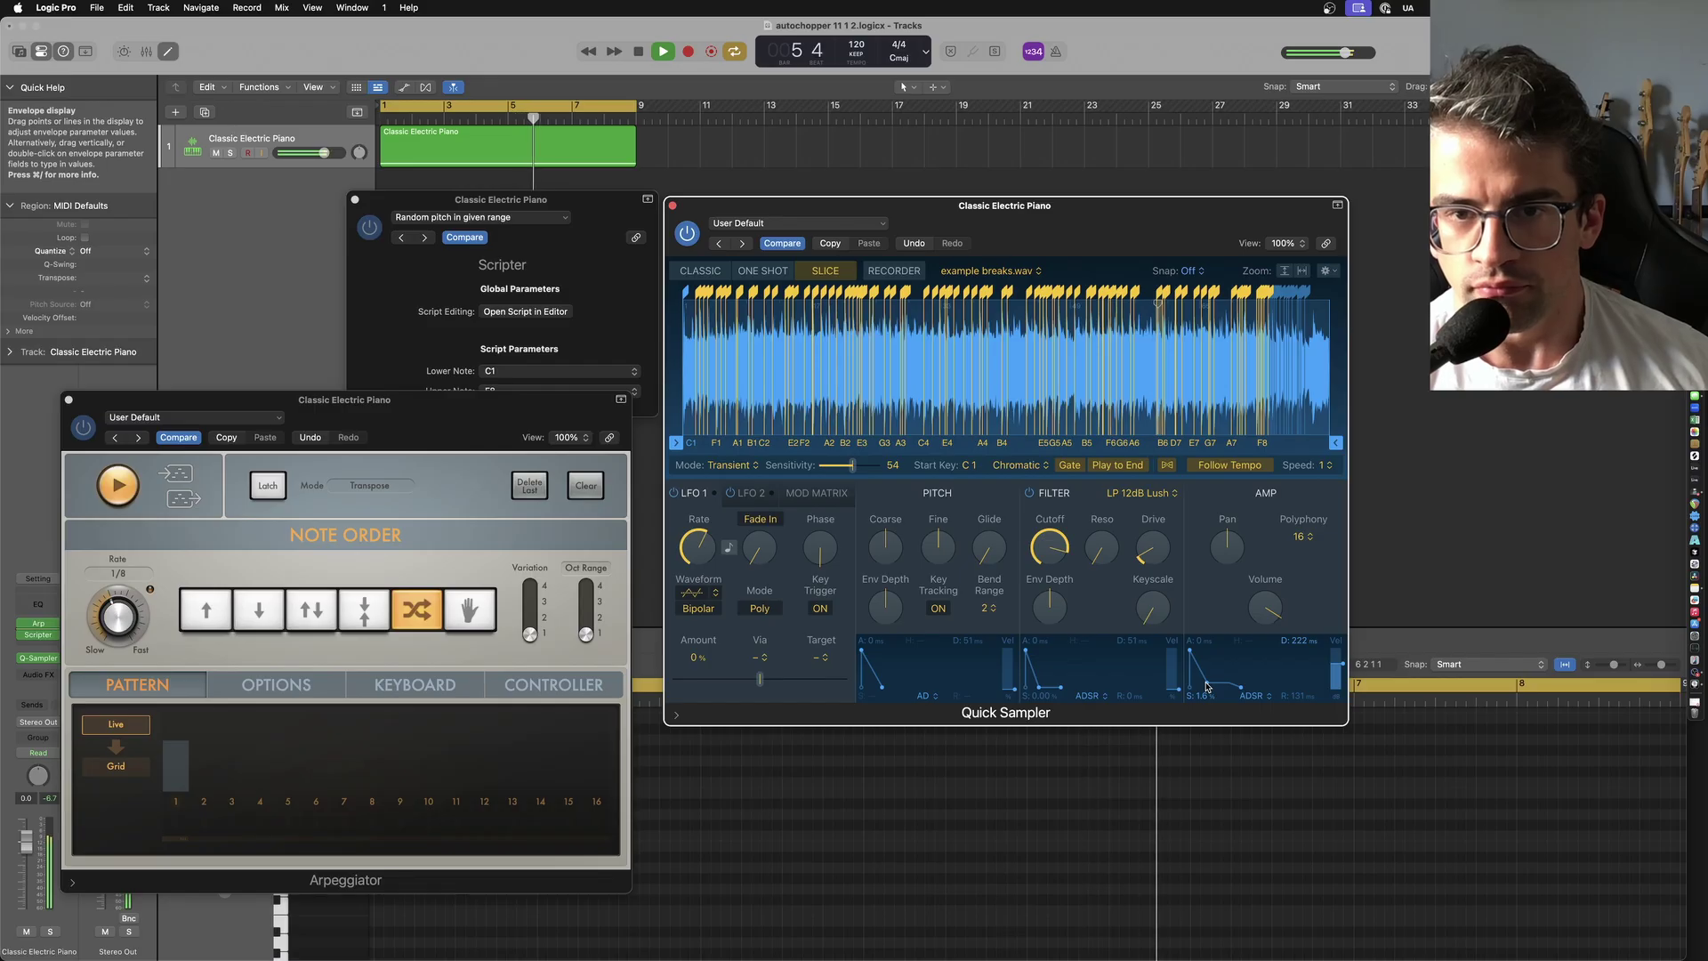
{"action": "left_click_drag", "start_coordinate": [1208, 686], "coordinate": [1208, 688]}
{"action": "left_click", "coordinate": [68, 400]}
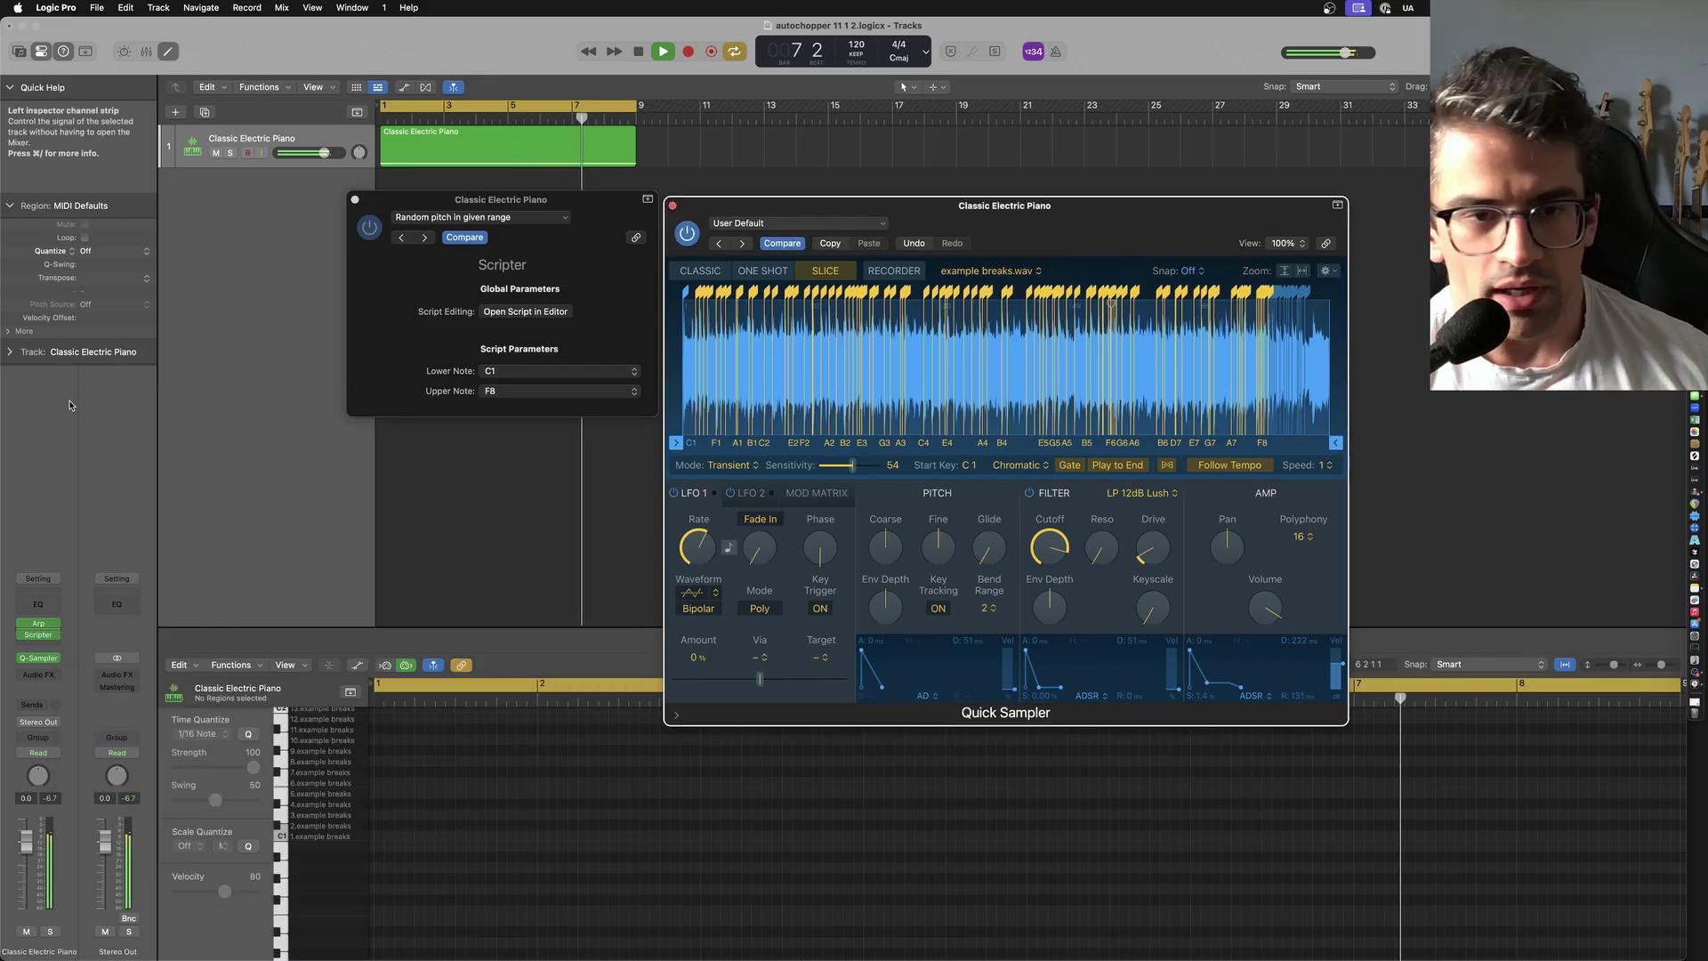
{"action": "key", "text": "space"}
Load Loop 51 140BPM - GLITCHMAGIC.COM - STONEWIRE.wav from Finder into Quick Sampler, play it briefly and set Scripter's Upper Note to A6.
{"action": "key", "text": "super+Tab"}
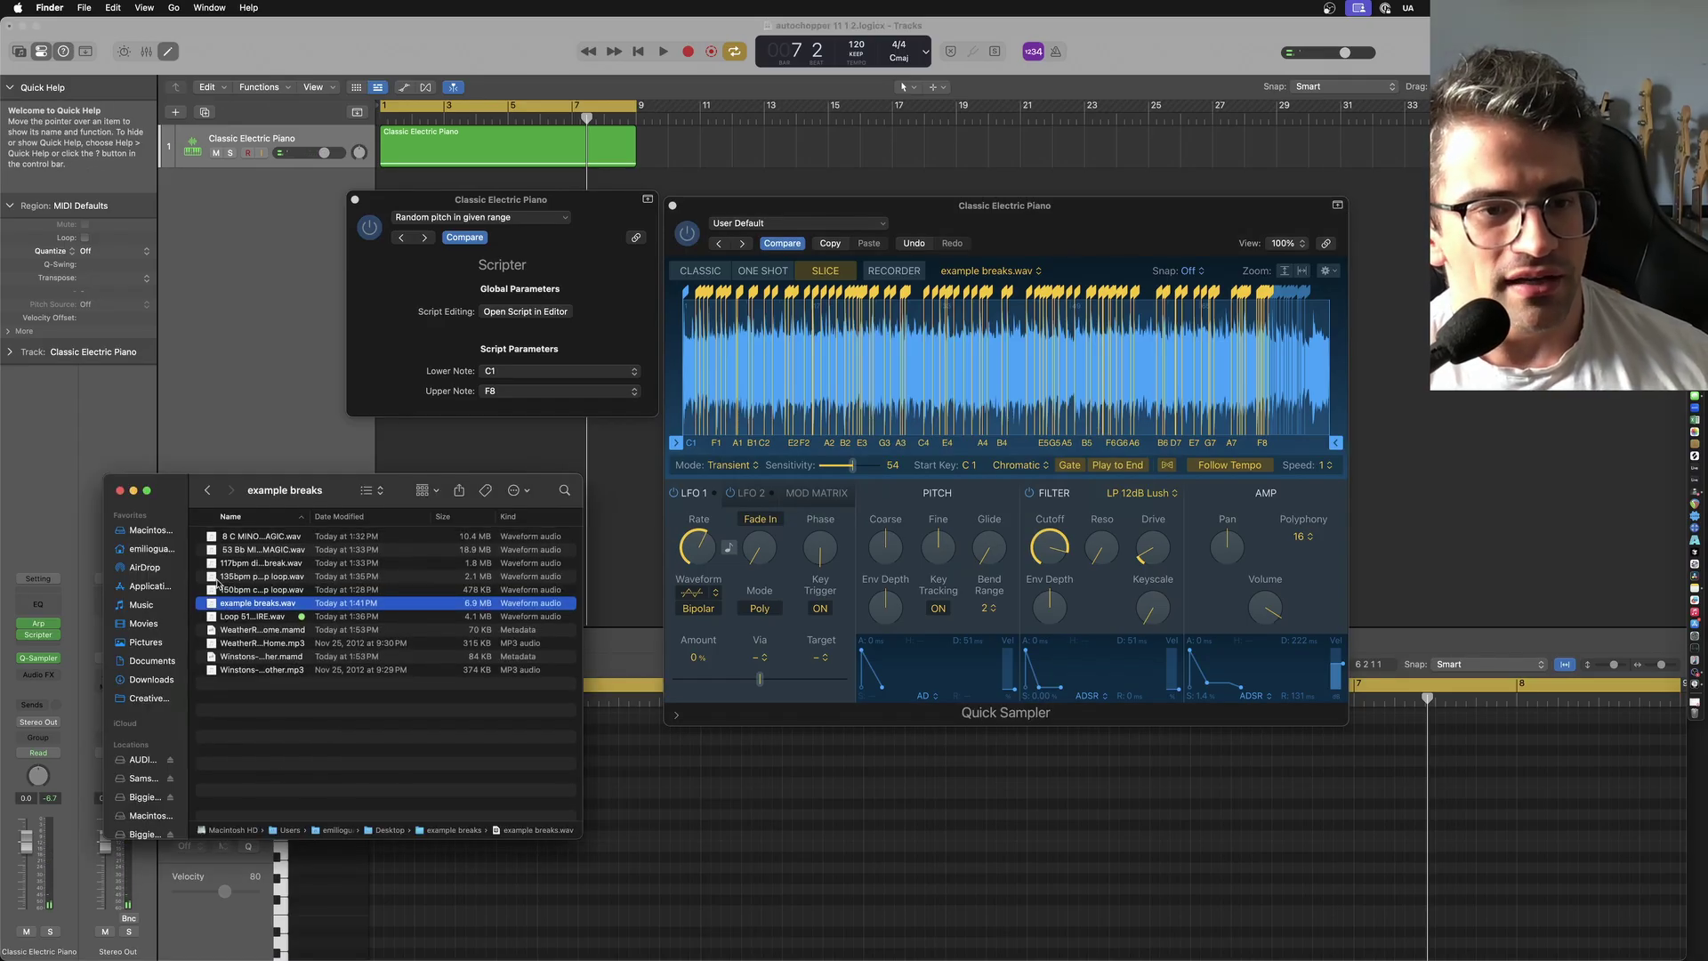
{"action": "key", "text": "Up"}
{"action": "left_click_drag", "start_coordinate": [239, 617], "coordinate": [712, 361]}
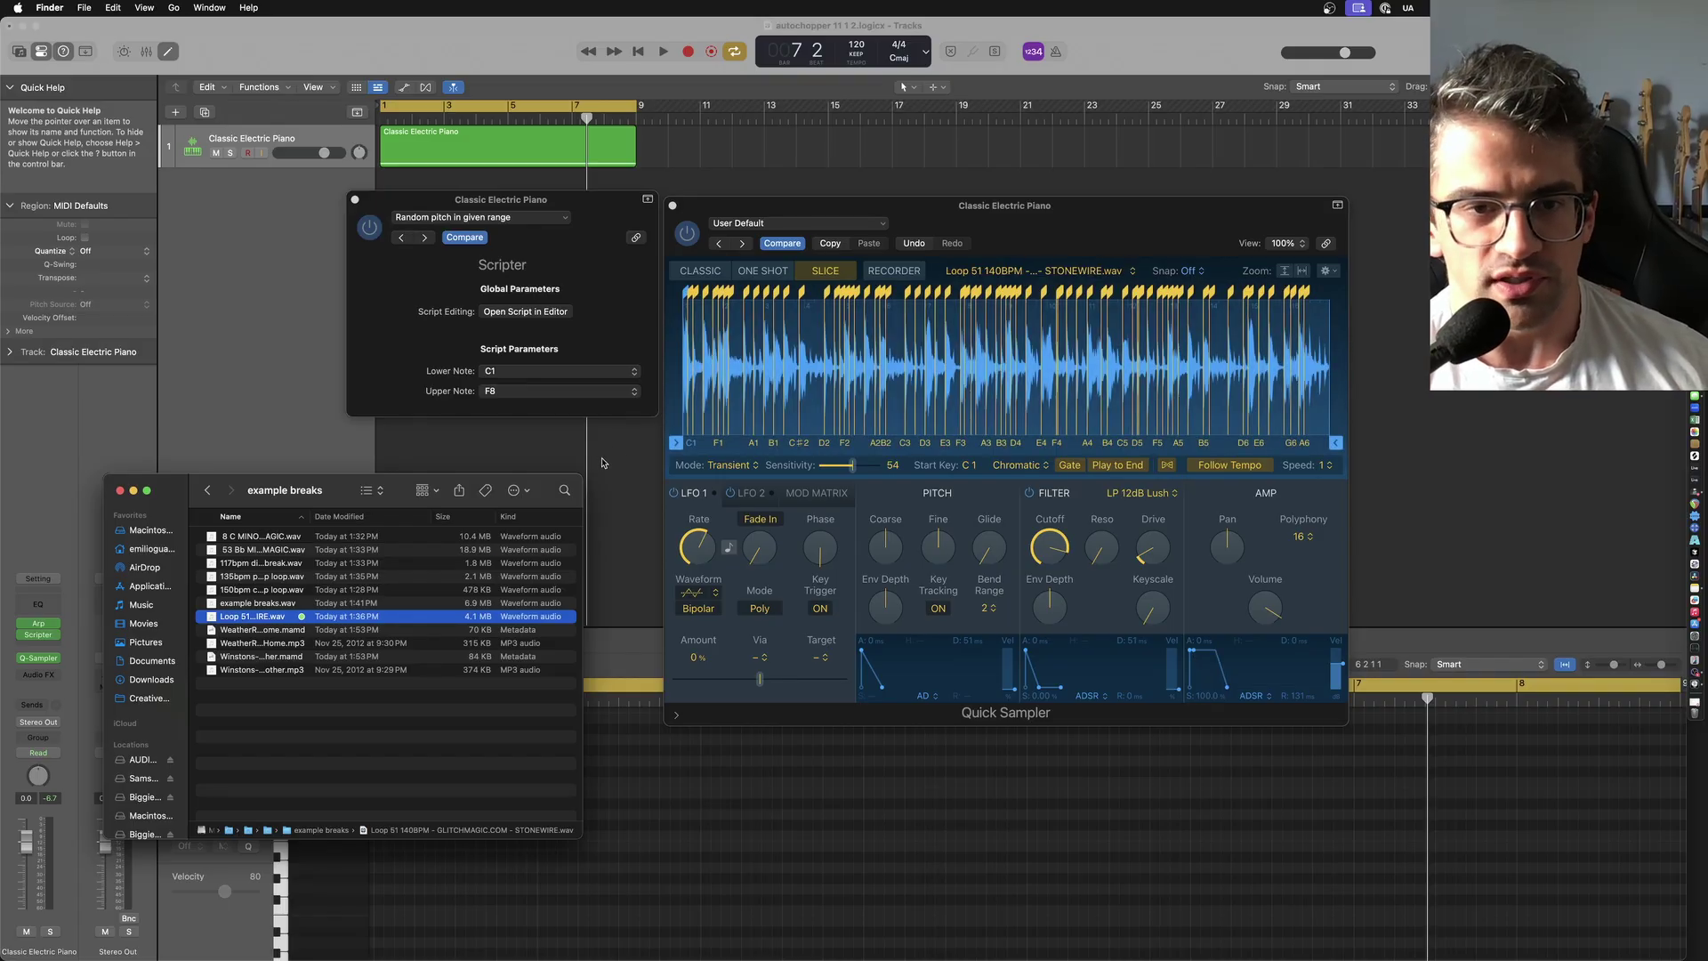
{"action": "left_click", "coordinate": [610, 458]}
{"action": "key", "text": "space"}
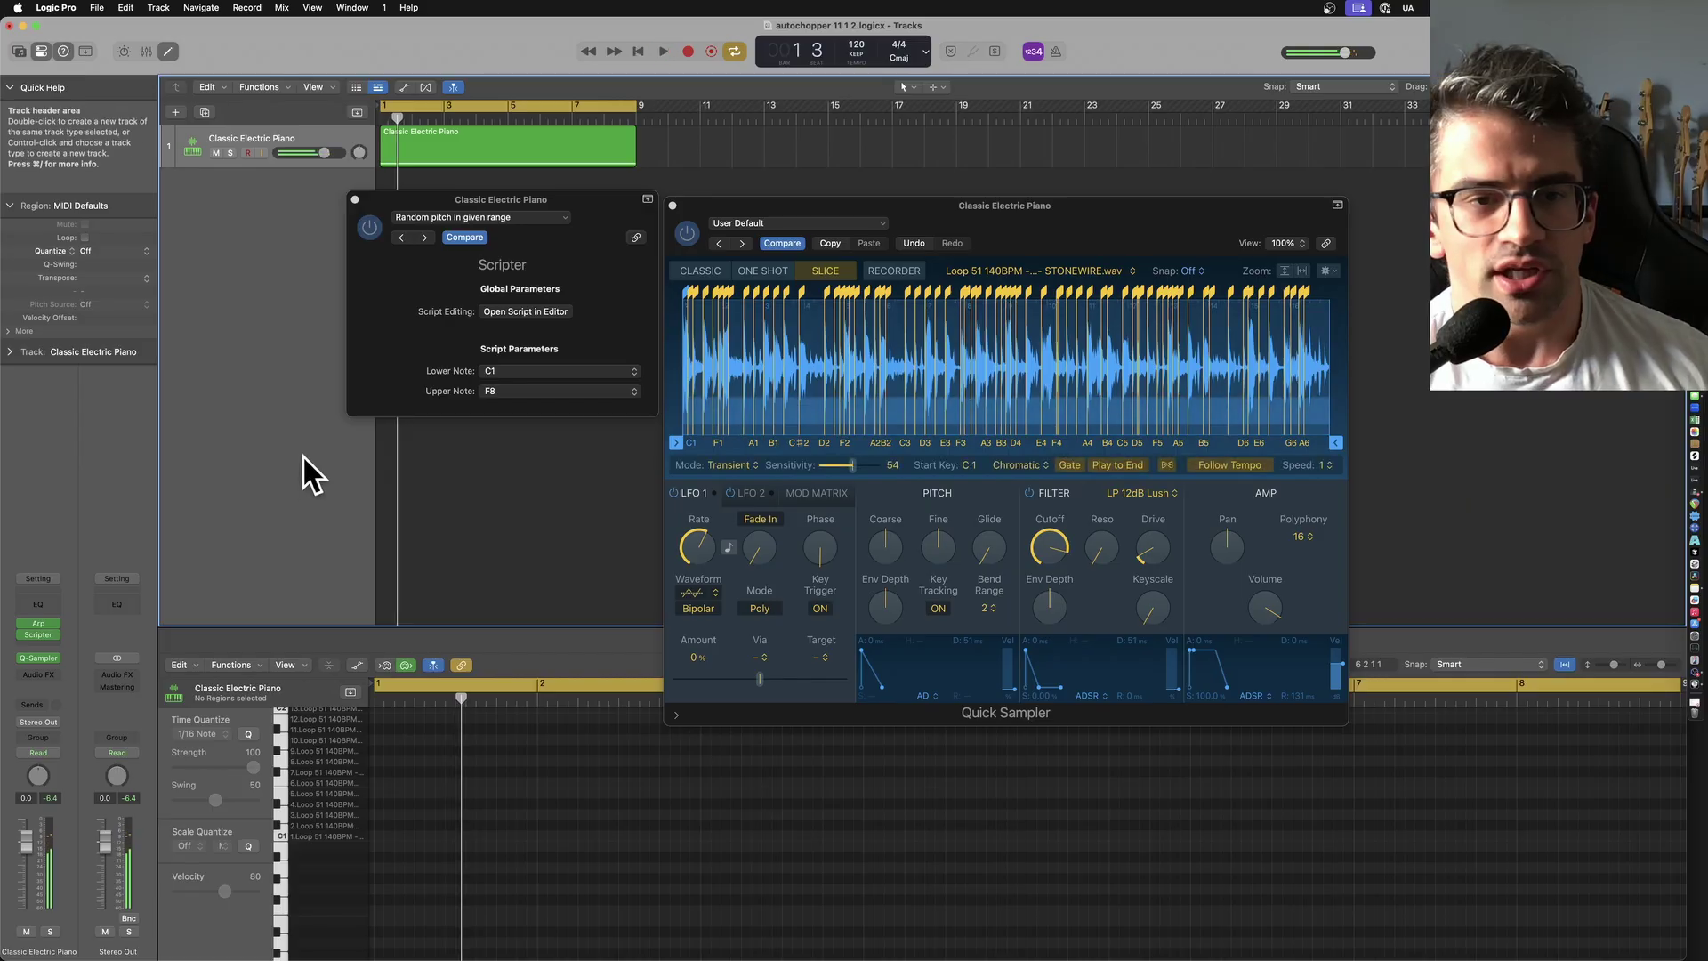
{"action": "left_click", "coordinate": [549, 393]}
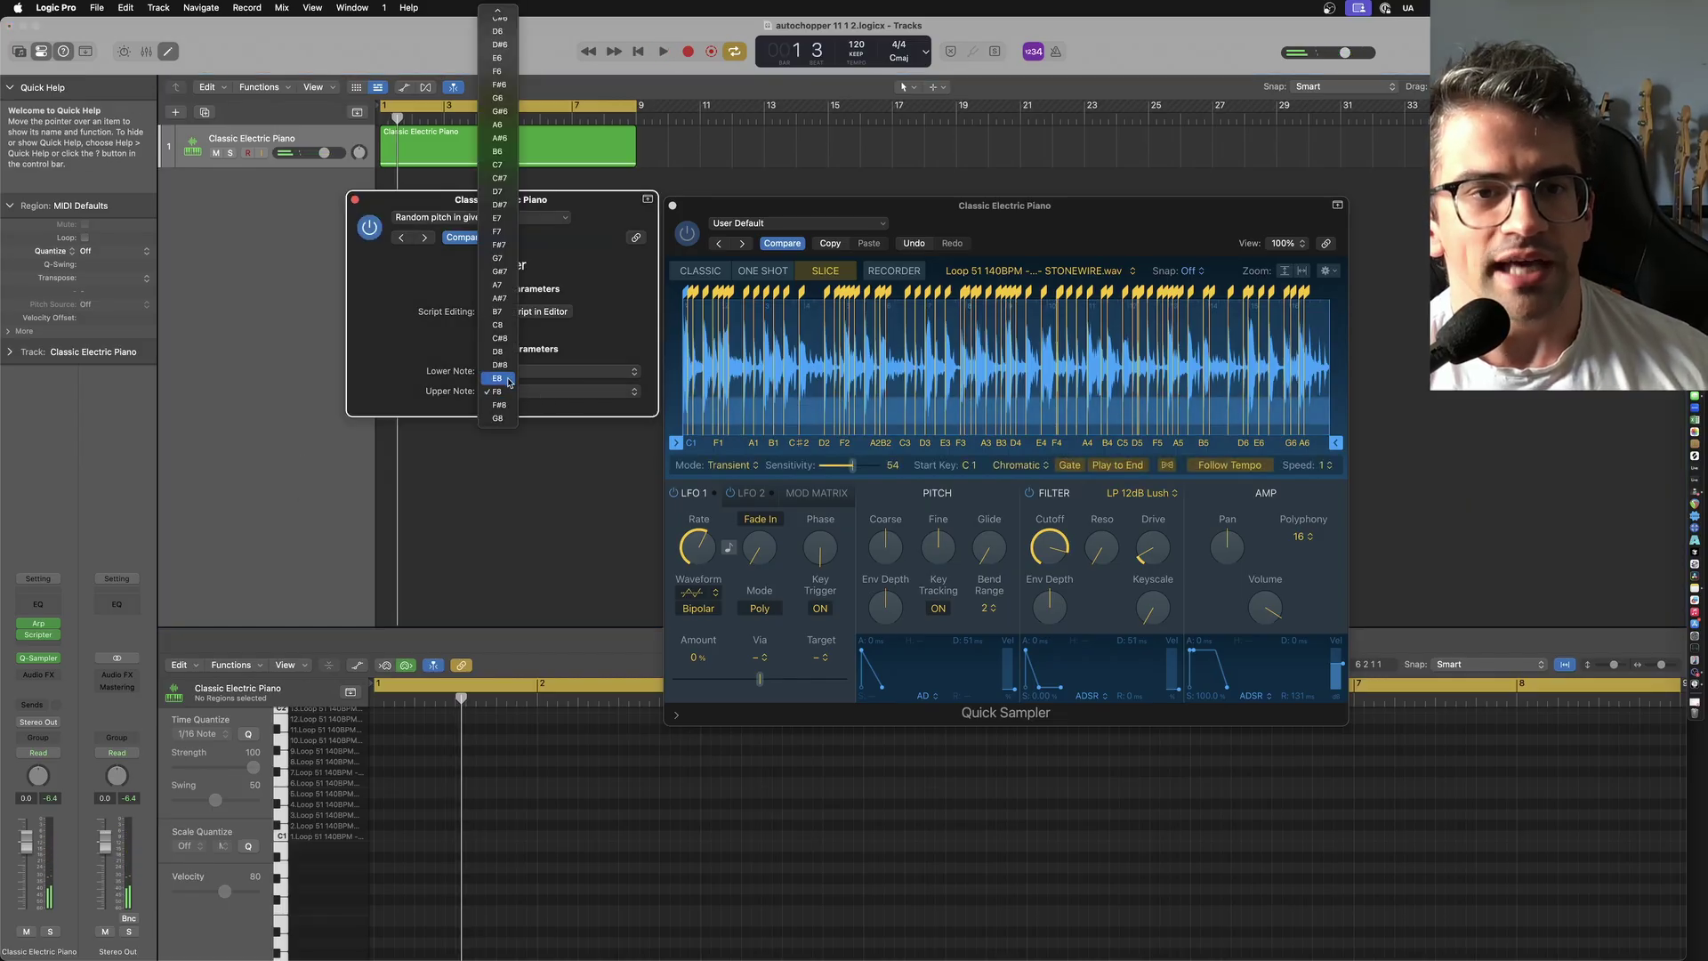
{"action": "left_click", "coordinate": [498, 129]}
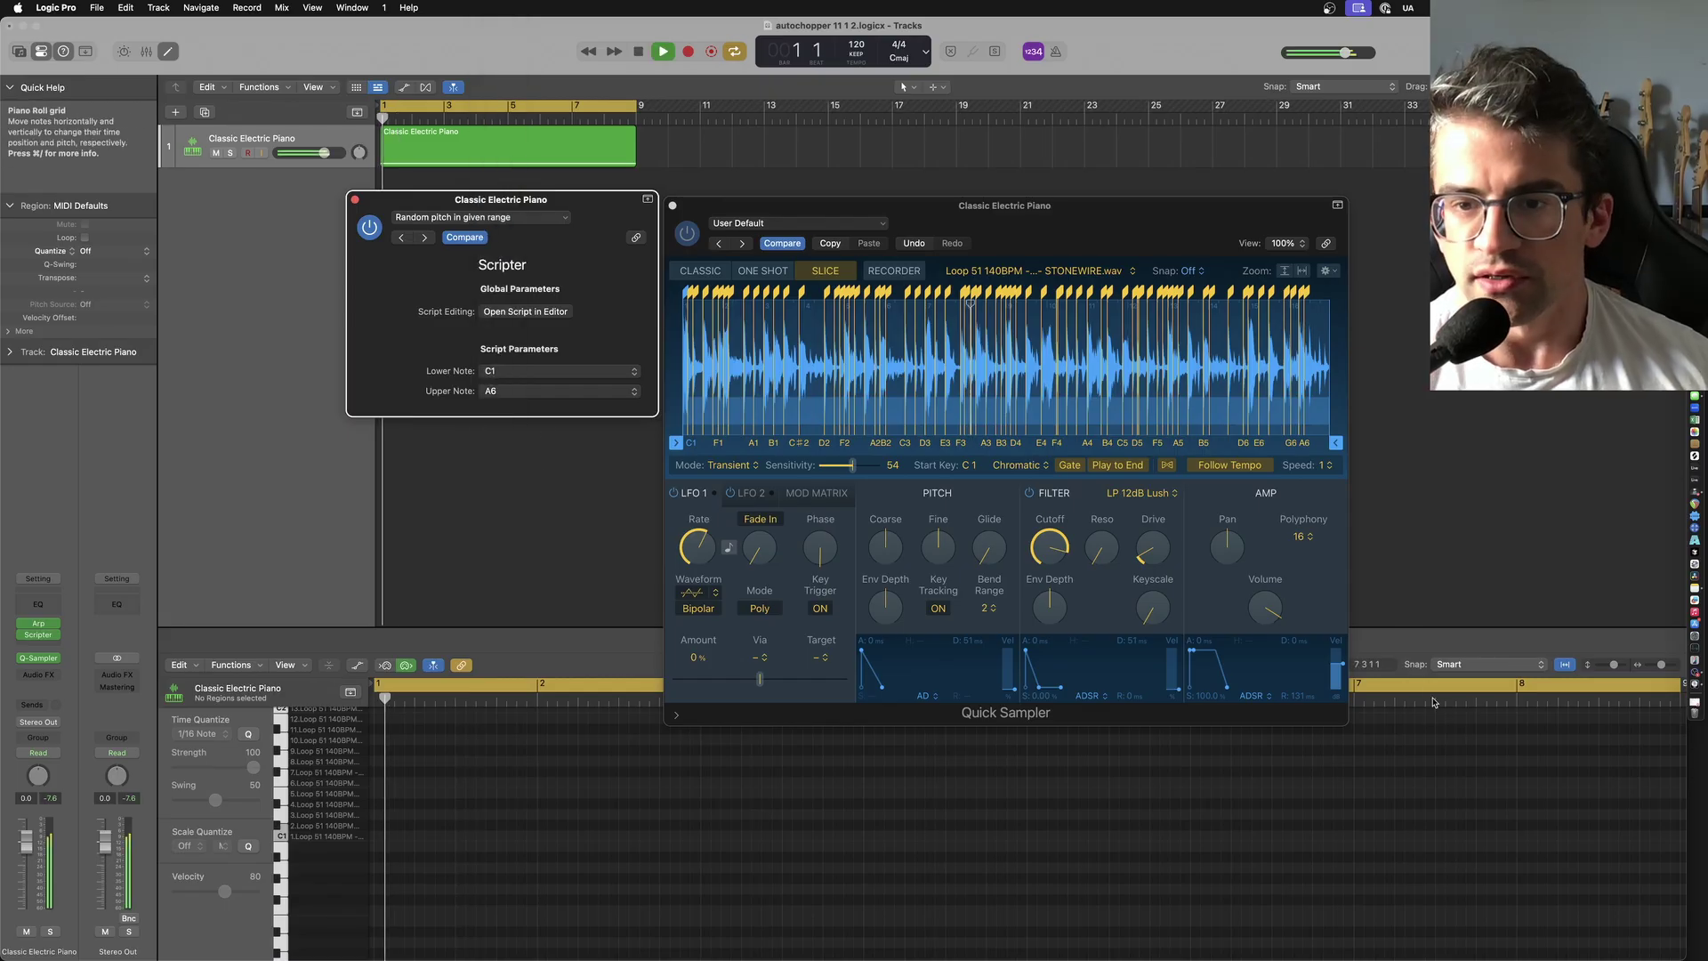
Play the chopped loop while shaping the AMP envelope to 0% sustain and about 188 ms decay.
{"action": "left_click", "coordinate": [1197, 656]}
{"action": "left_click_drag", "start_coordinate": [1196, 656], "coordinate": [1215, 694]}
{"action": "key", "text": "space"}
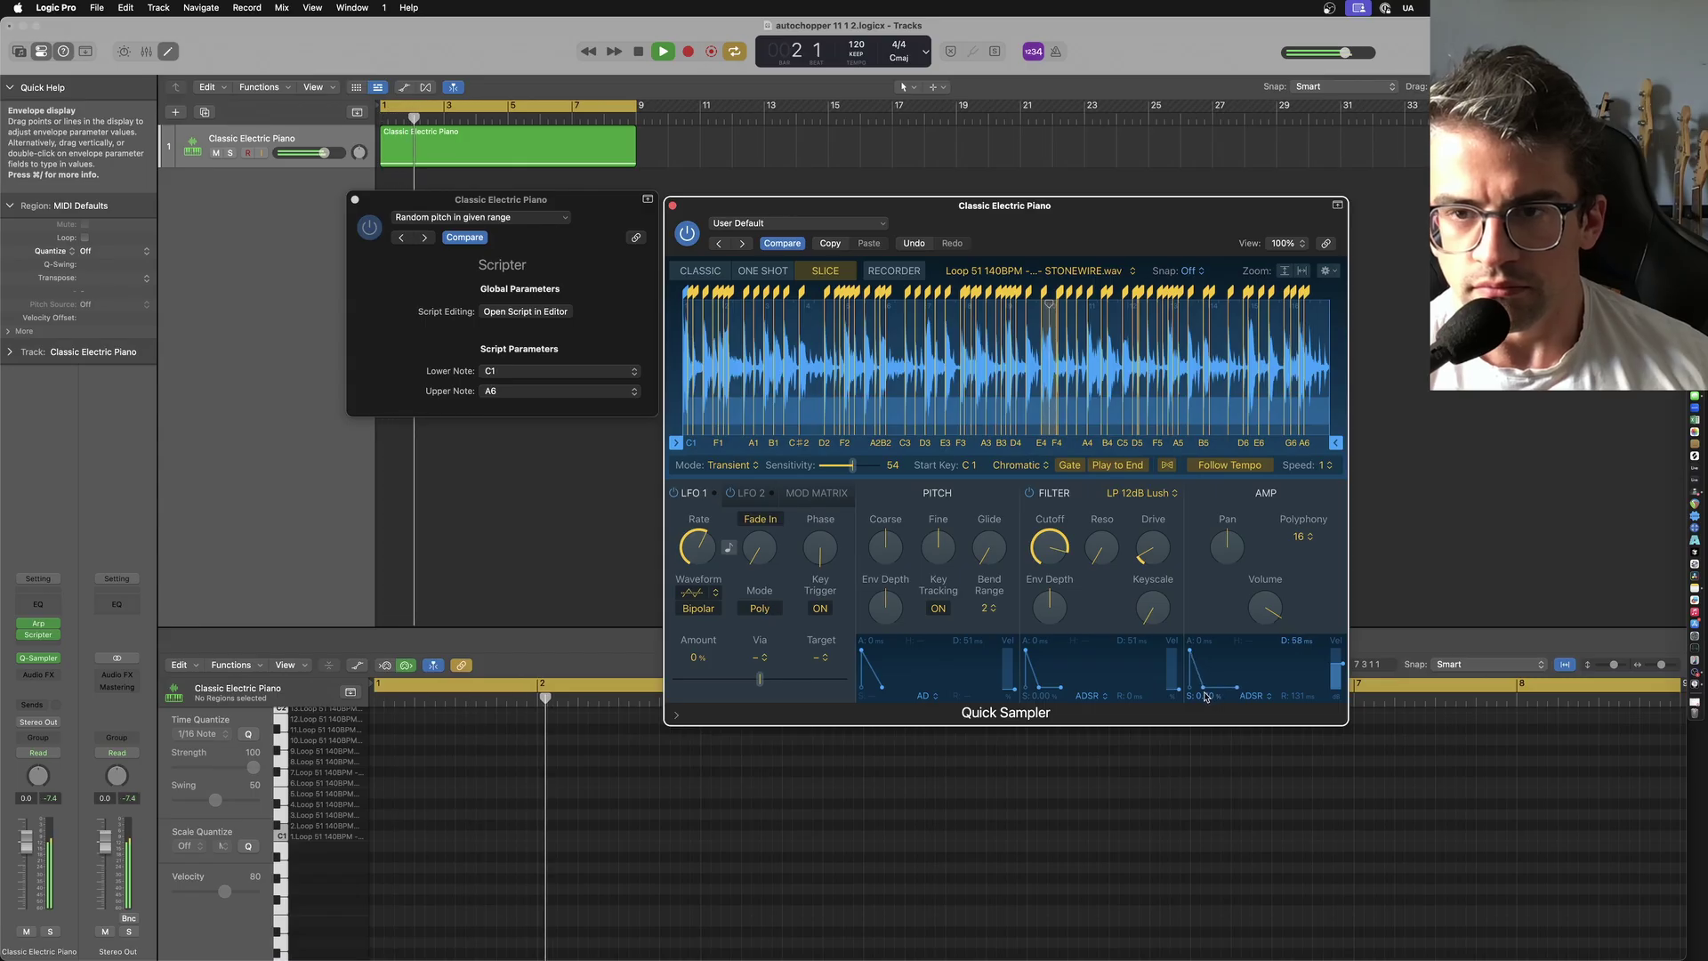
{"action": "left_click_drag", "start_coordinate": [1214, 695], "coordinate": [1208, 696]}
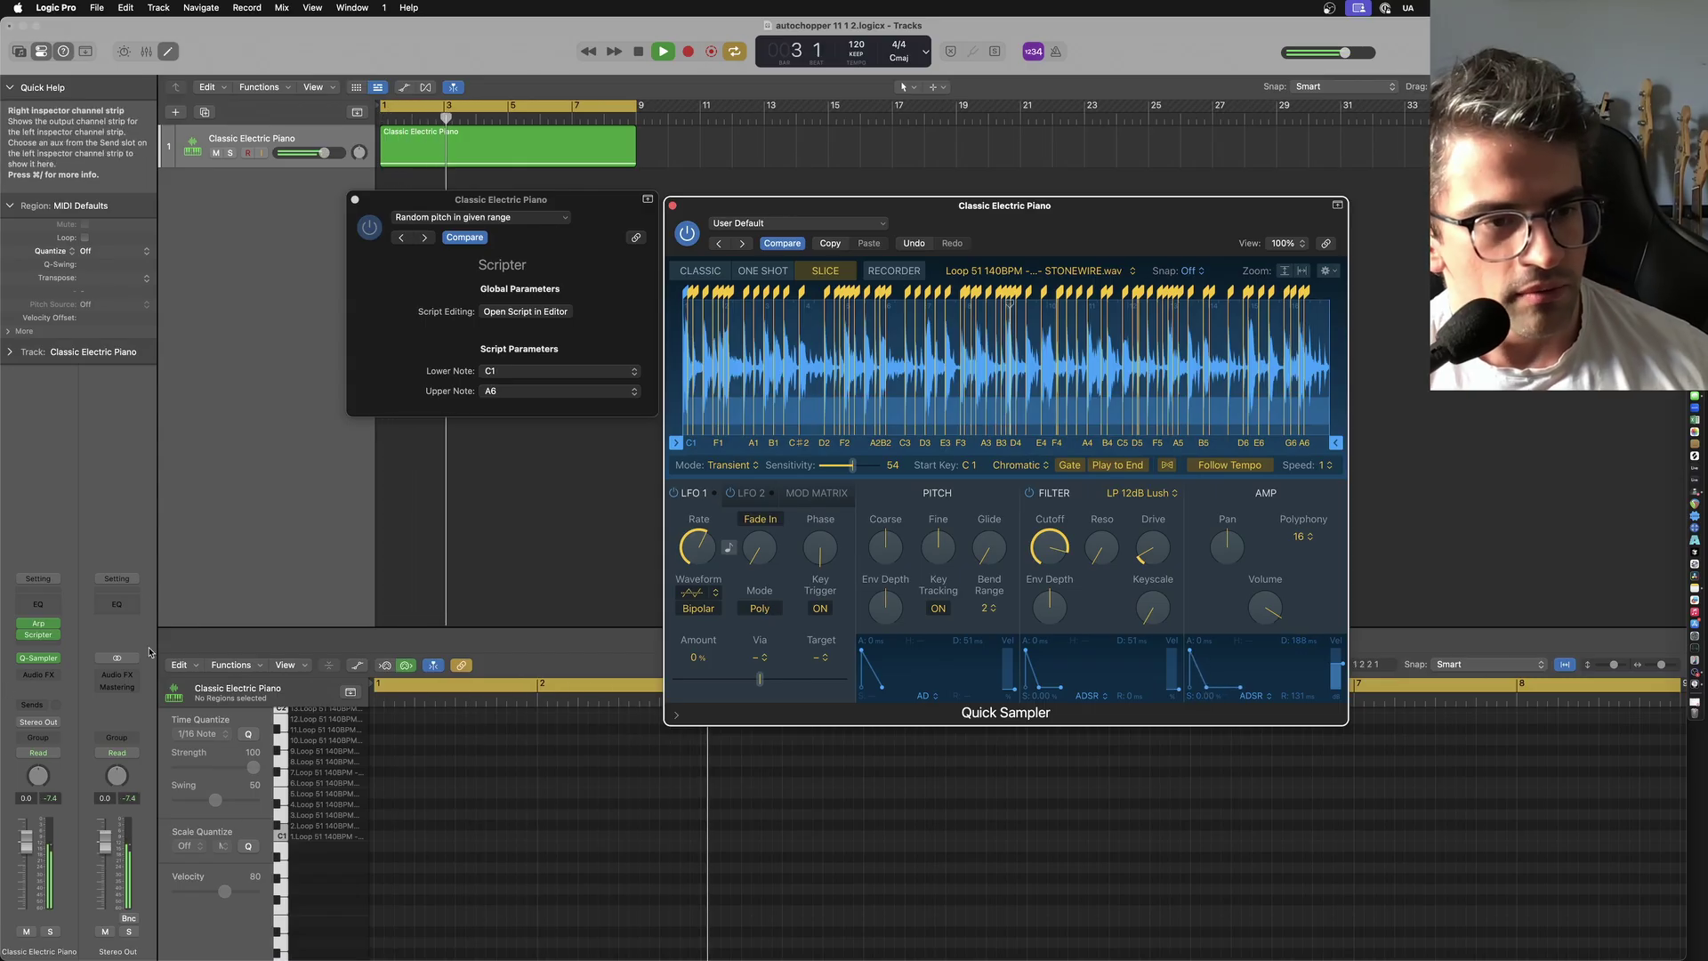
Open the Arpeggiator, set its Rate to 1/16 and close it again.
{"action": "left_click", "coordinate": [36, 626]}
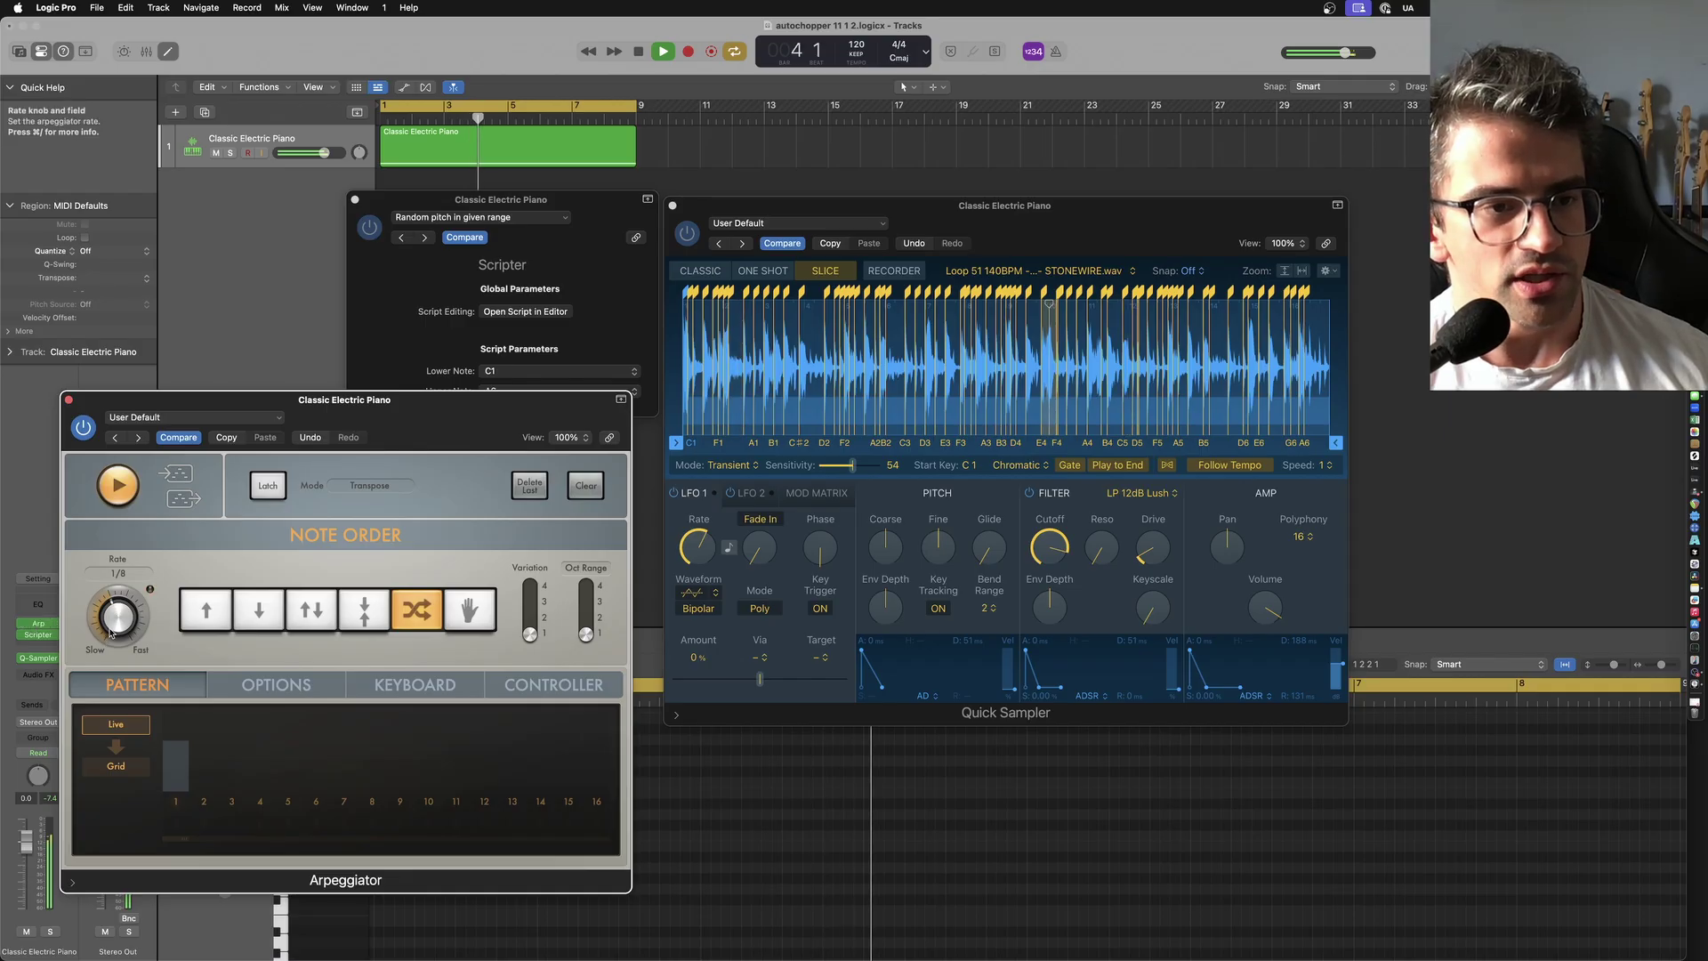
{"action": "left_click", "coordinate": [114, 573]}
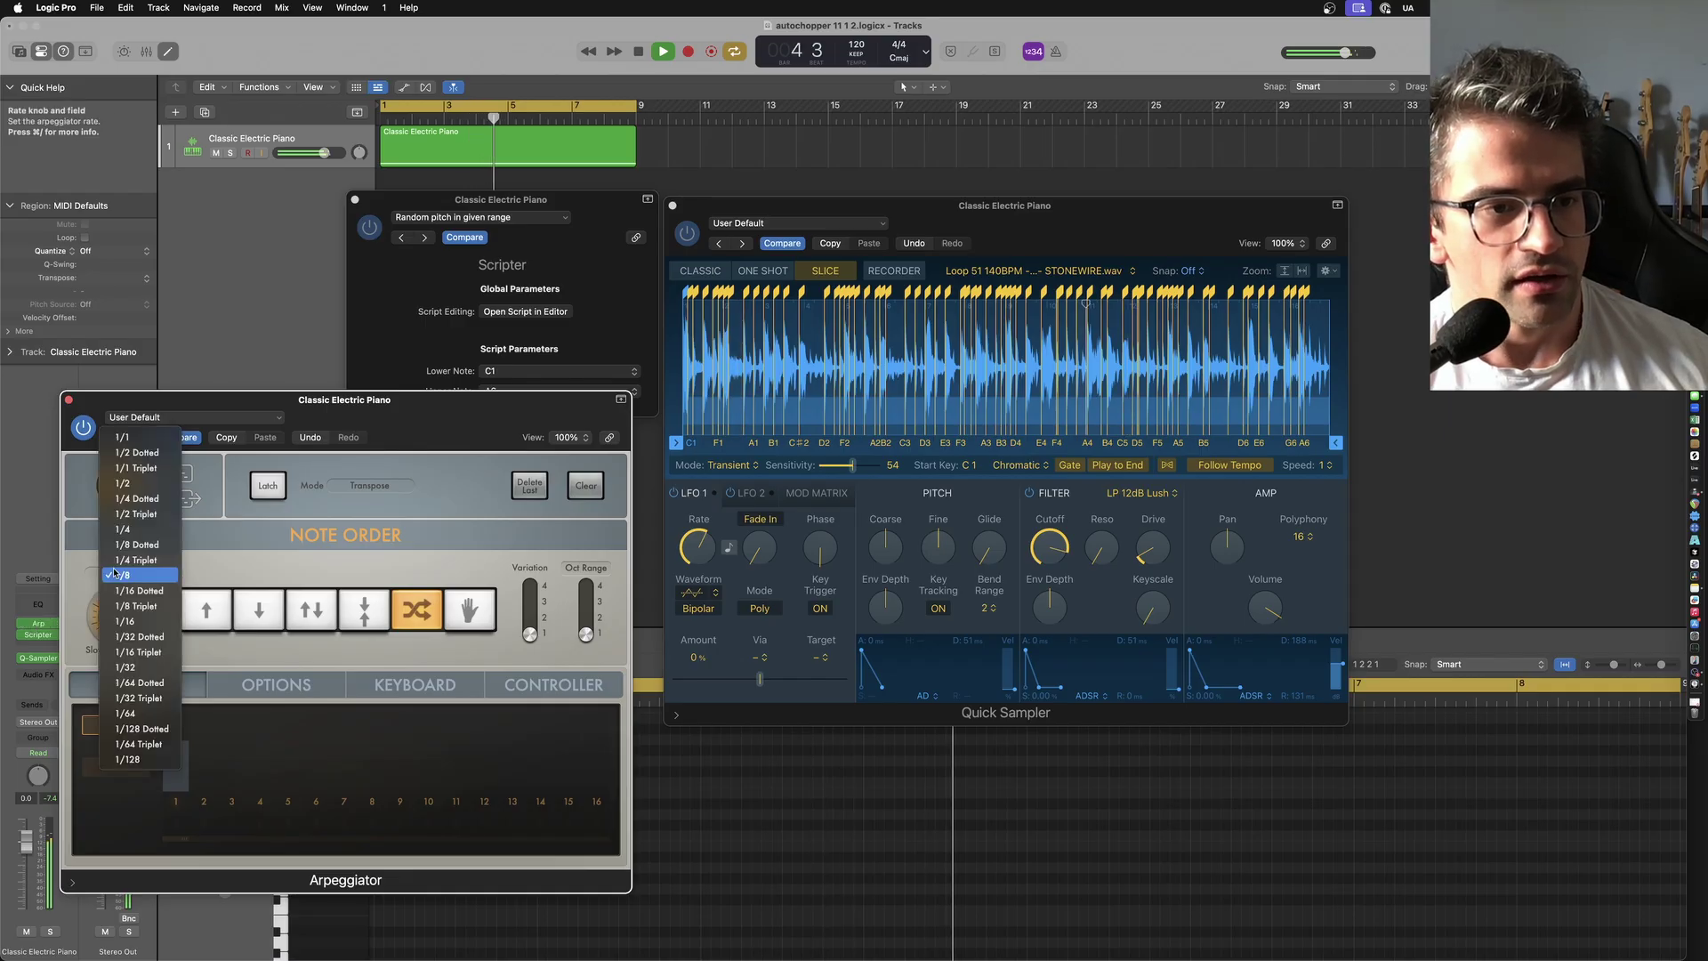
{"action": "left_click", "coordinate": [126, 621]}
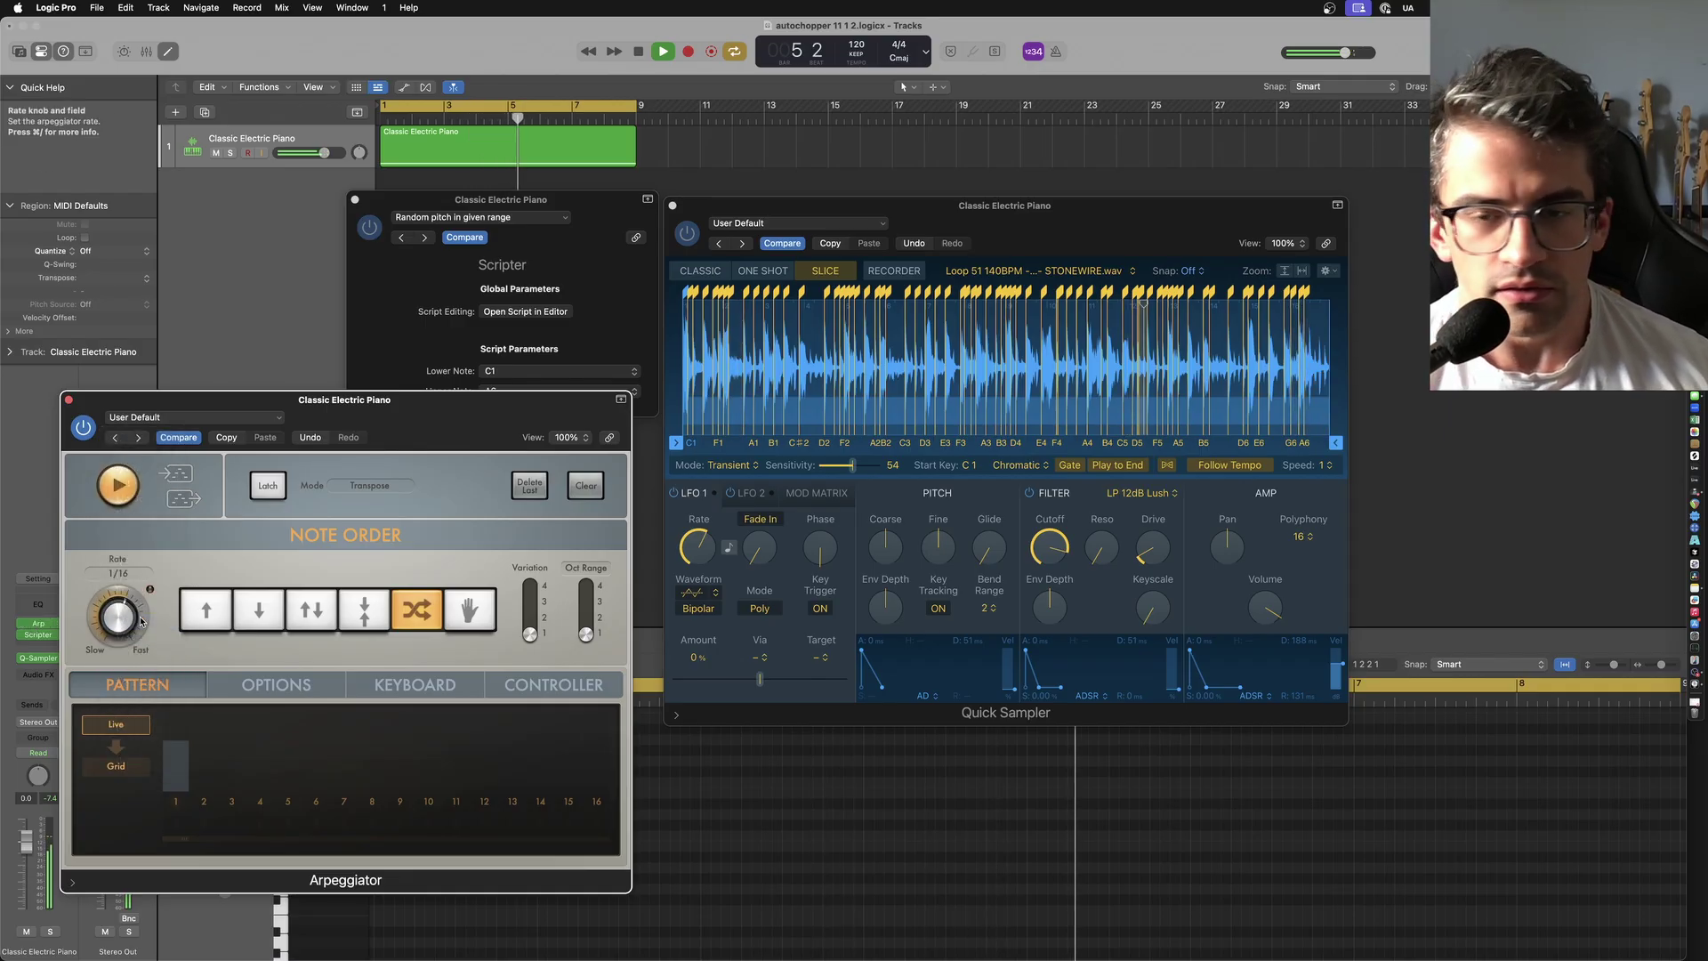
{"action": "left_click", "coordinate": [68, 400]}
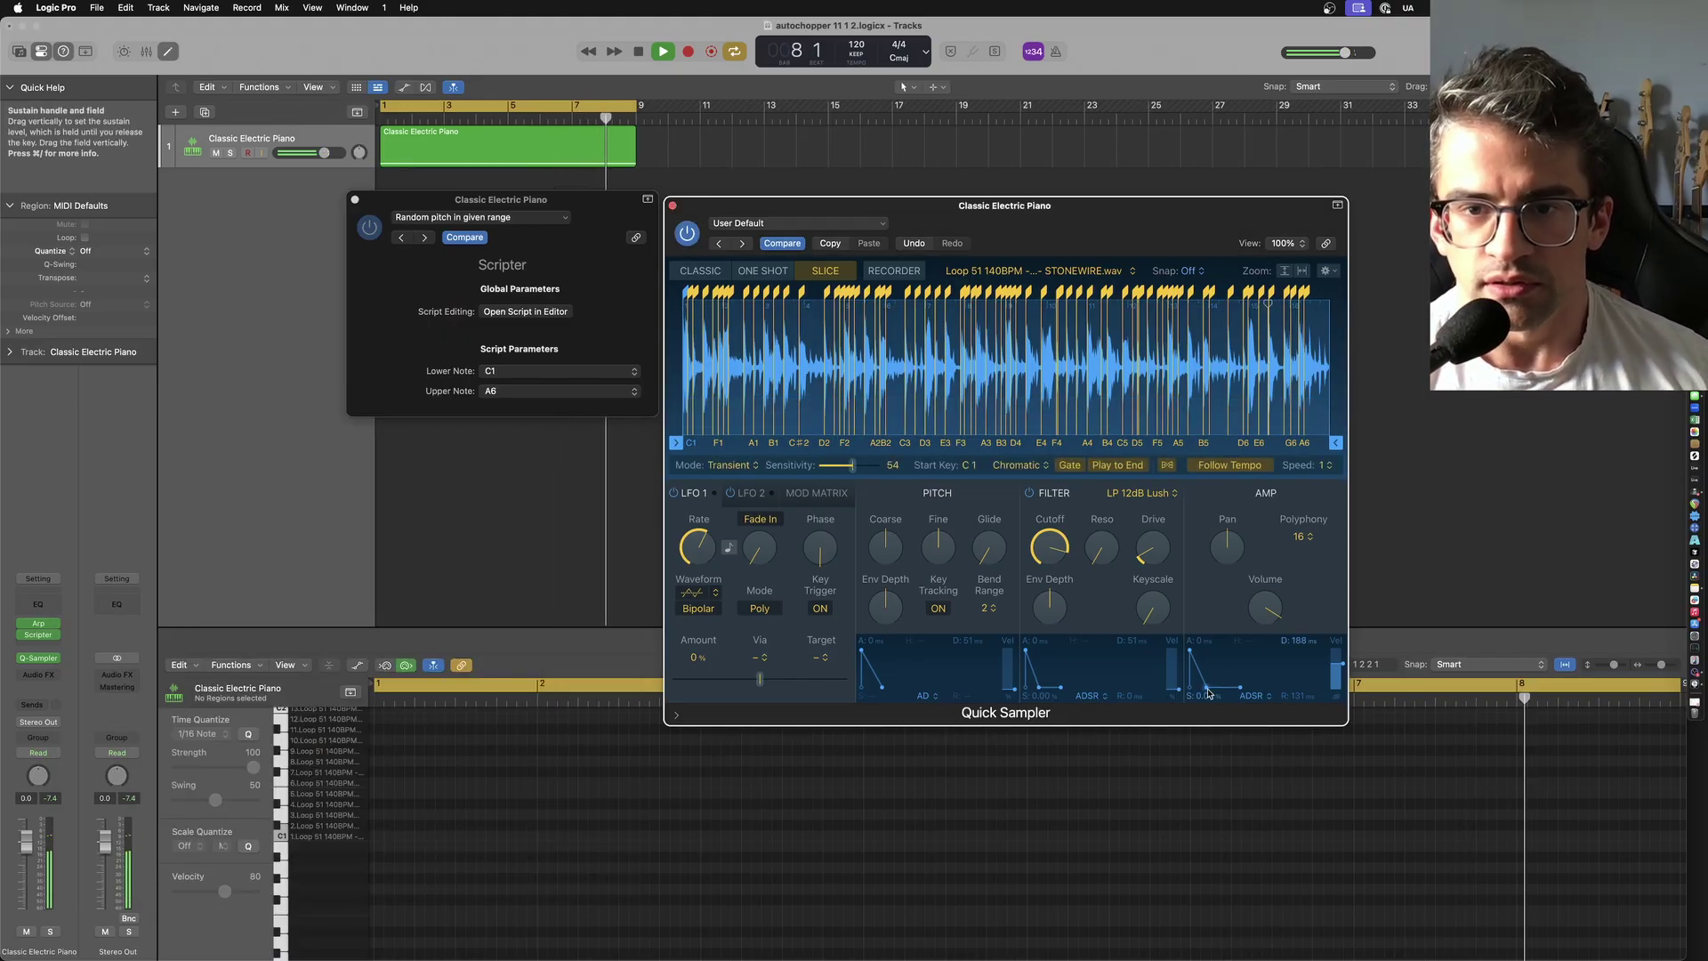
Adjust Quick Sampler's filter cutoff to slightly below fully open and stop playback.
{"action": "mouse_move", "coordinate": [1050, 558]}
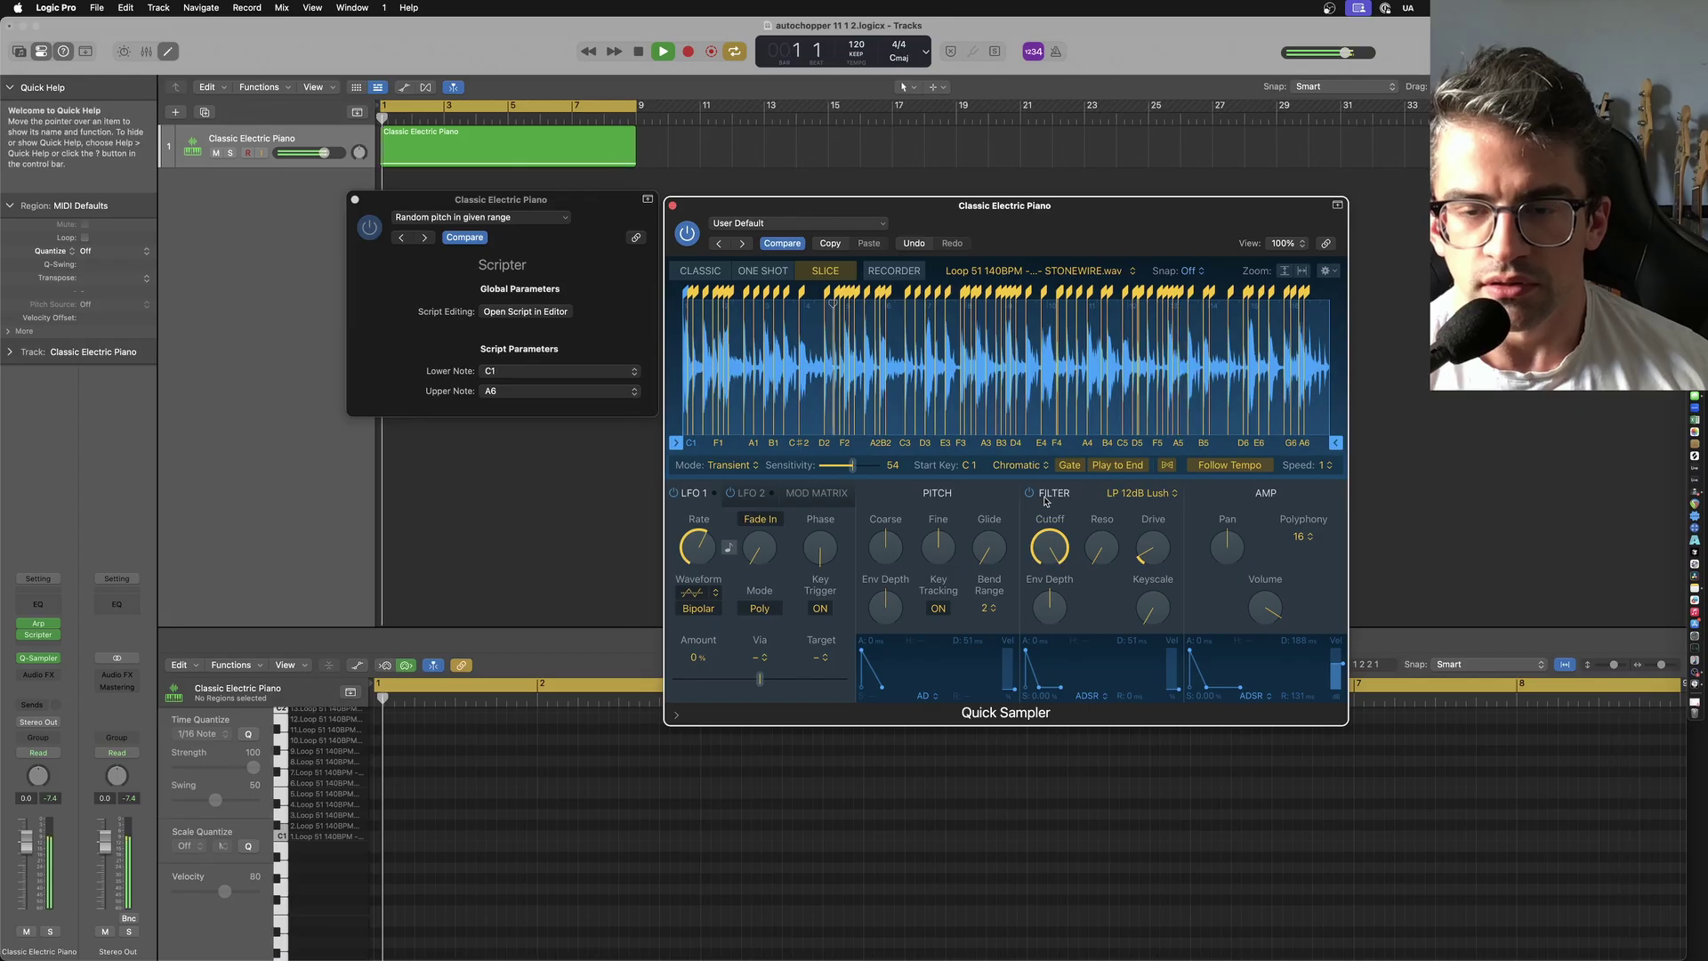
{"action": "left_click_drag", "start_coordinate": [1044, 536], "coordinate": [1043, 548]}
{"action": "key", "text": "space"}
Route LFO 1 to Pitch with an amount of 1200 cents and raise the Coarse pitch slightly during playback.
{"action": "left_click", "coordinate": [820, 659]}
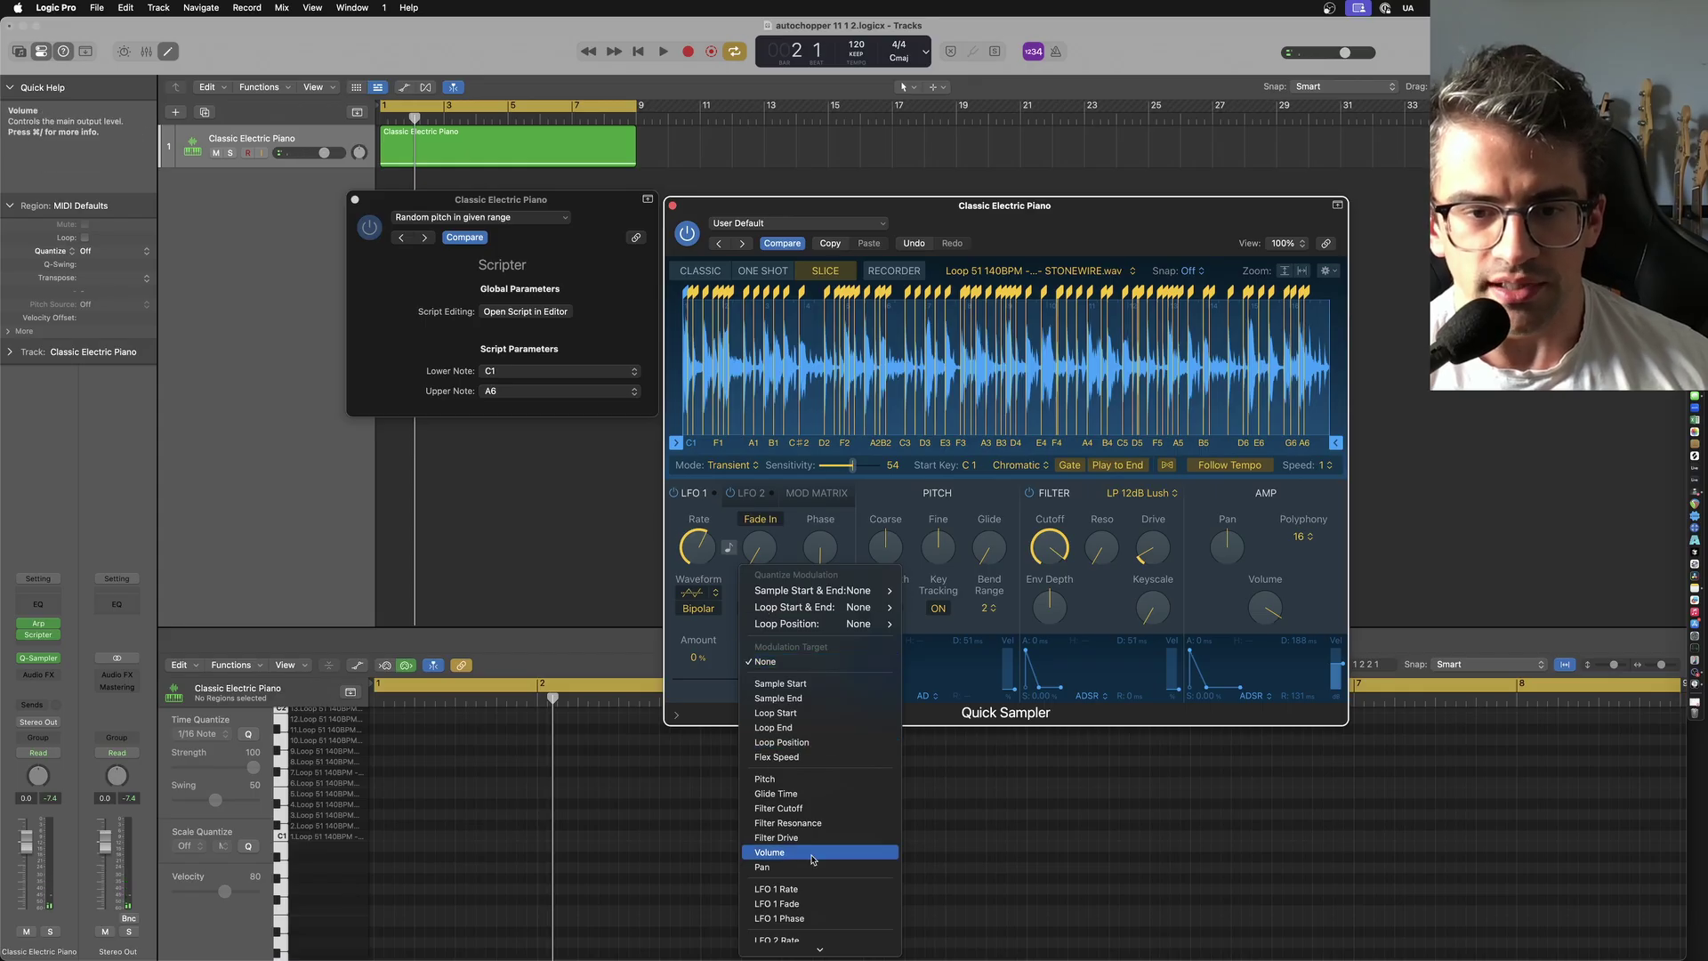
{"action": "left_click", "coordinate": [773, 778]}
{"action": "key", "text": "space"}
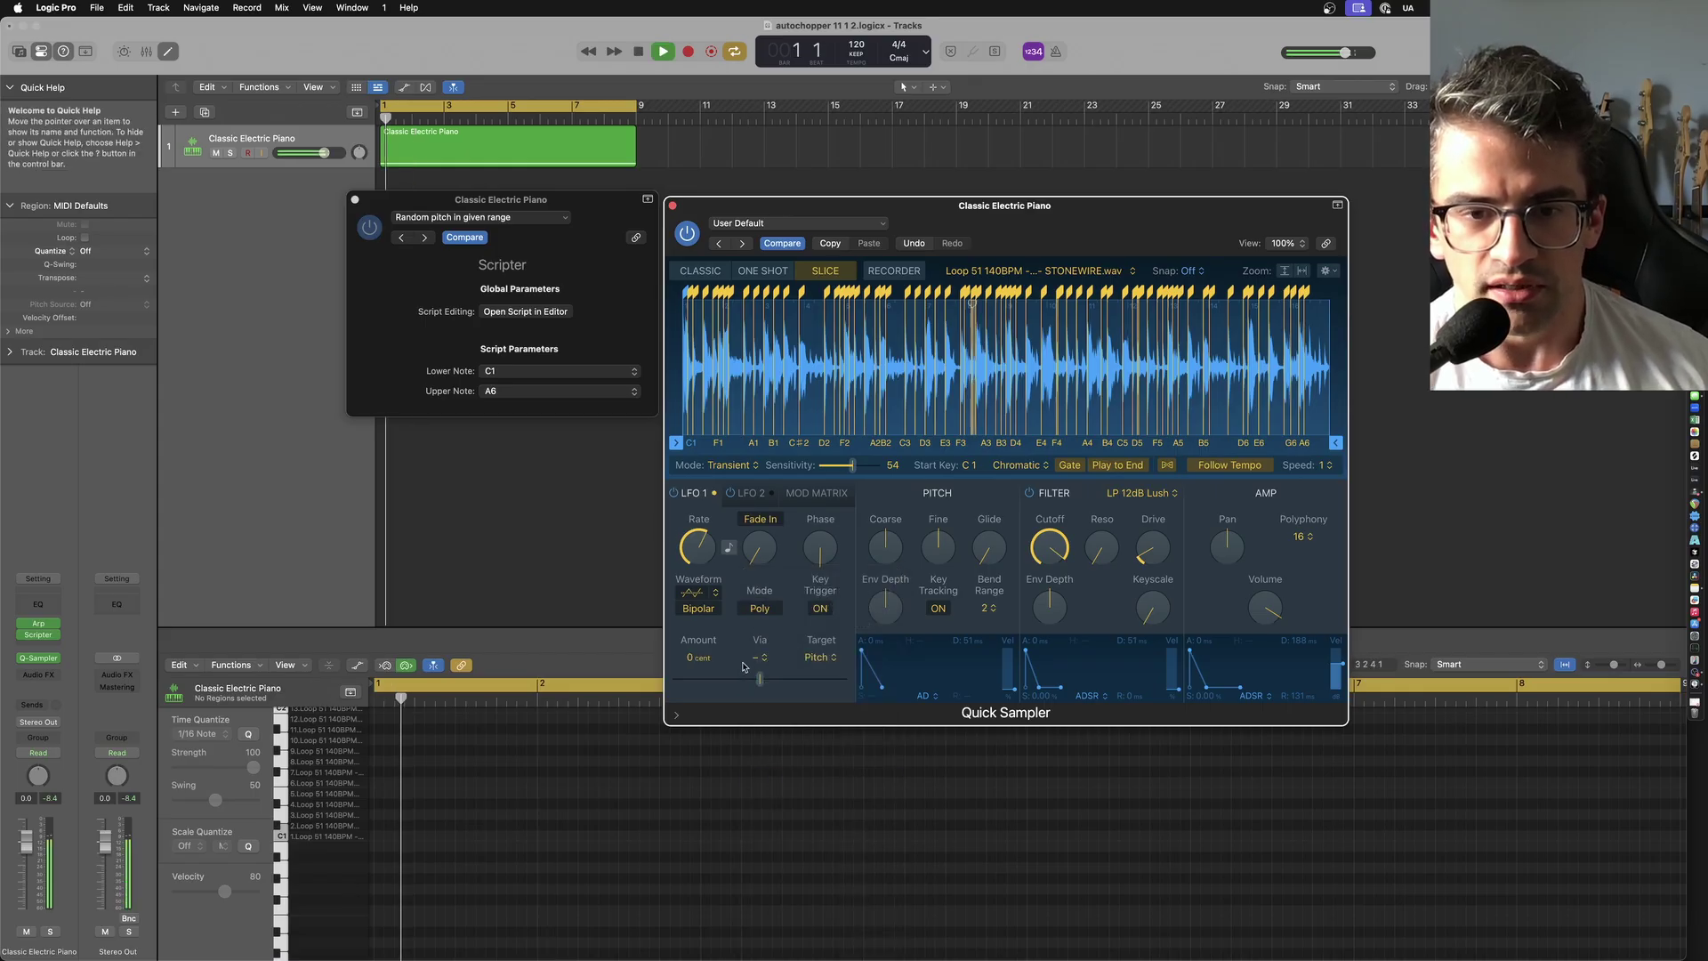
{"action": "left_click_drag", "start_coordinate": [810, 682], "coordinate": [847, 681]}
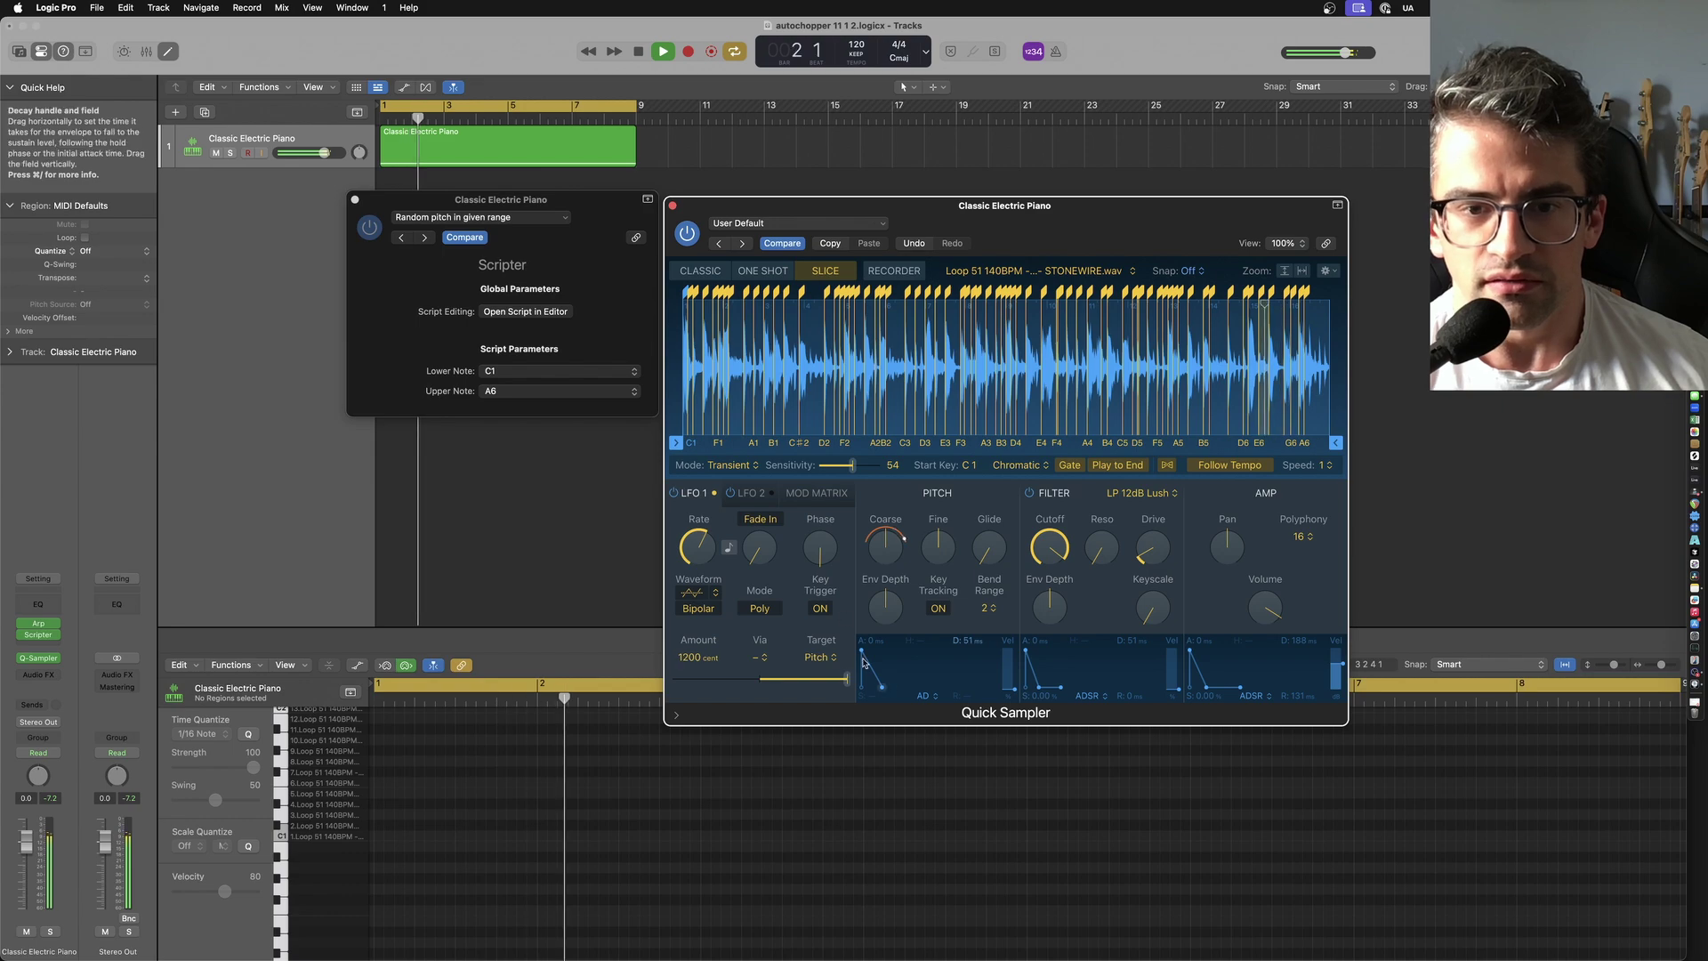
{"action": "left_click_drag", "start_coordinate": [896, 552], "coordinate": [891, 534]}
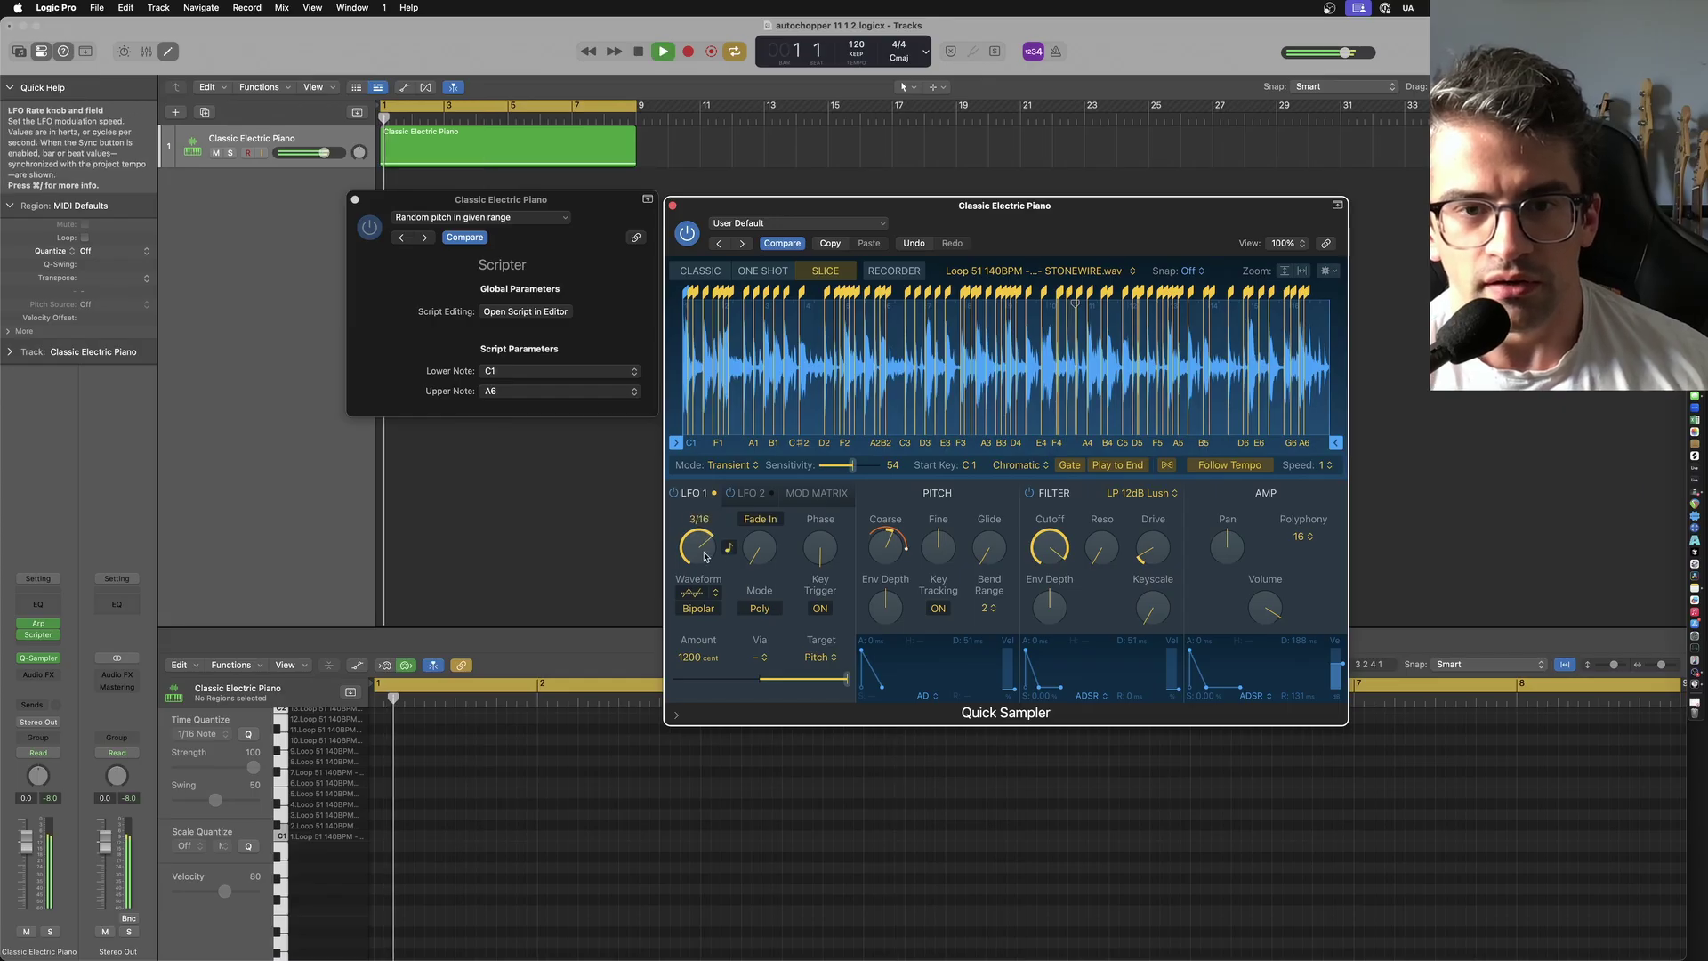
Turn off LFO 1's Key Trigger, adjust its tempo-synced Rate and set its Waveform to Random.
{"action": "left_click_drag", "start_coordinate": [705, 557], "coordinate": [697, 593]}
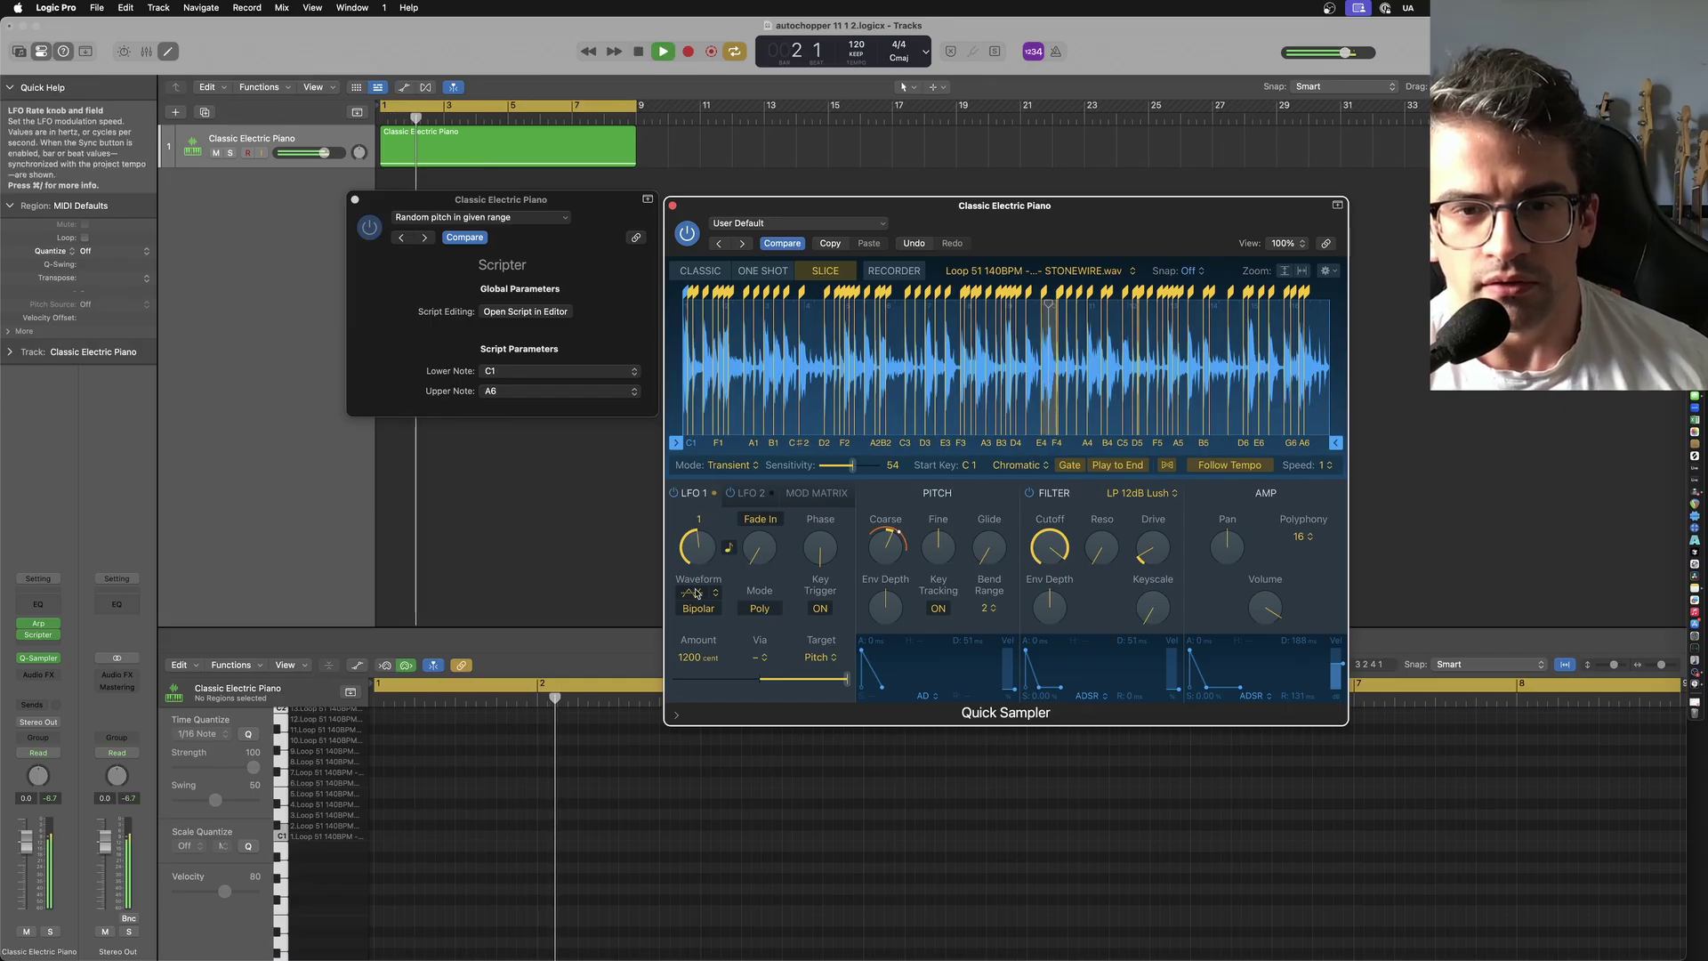
{"action": "left_click", "coordinate": [819, 608]}
{"action": "left_click_drag", "start_coordinate": [694, 546], "coordinate": [690, 553]}
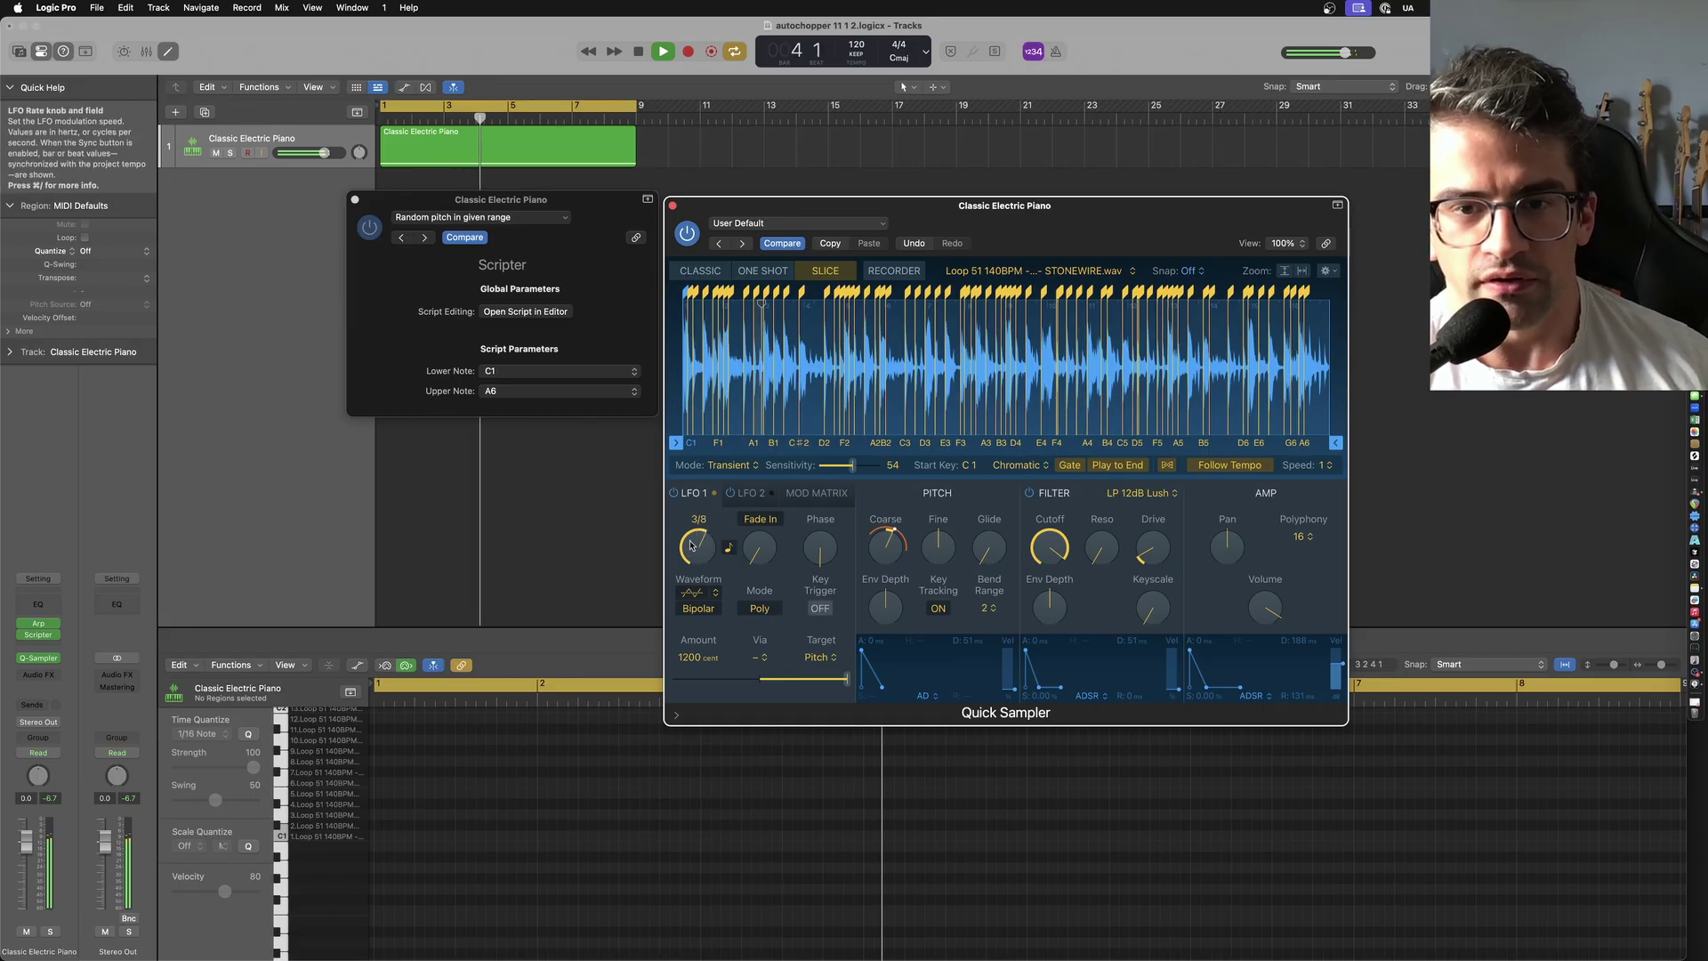
{"action": "left_click", "coordinate": [716, 595]}
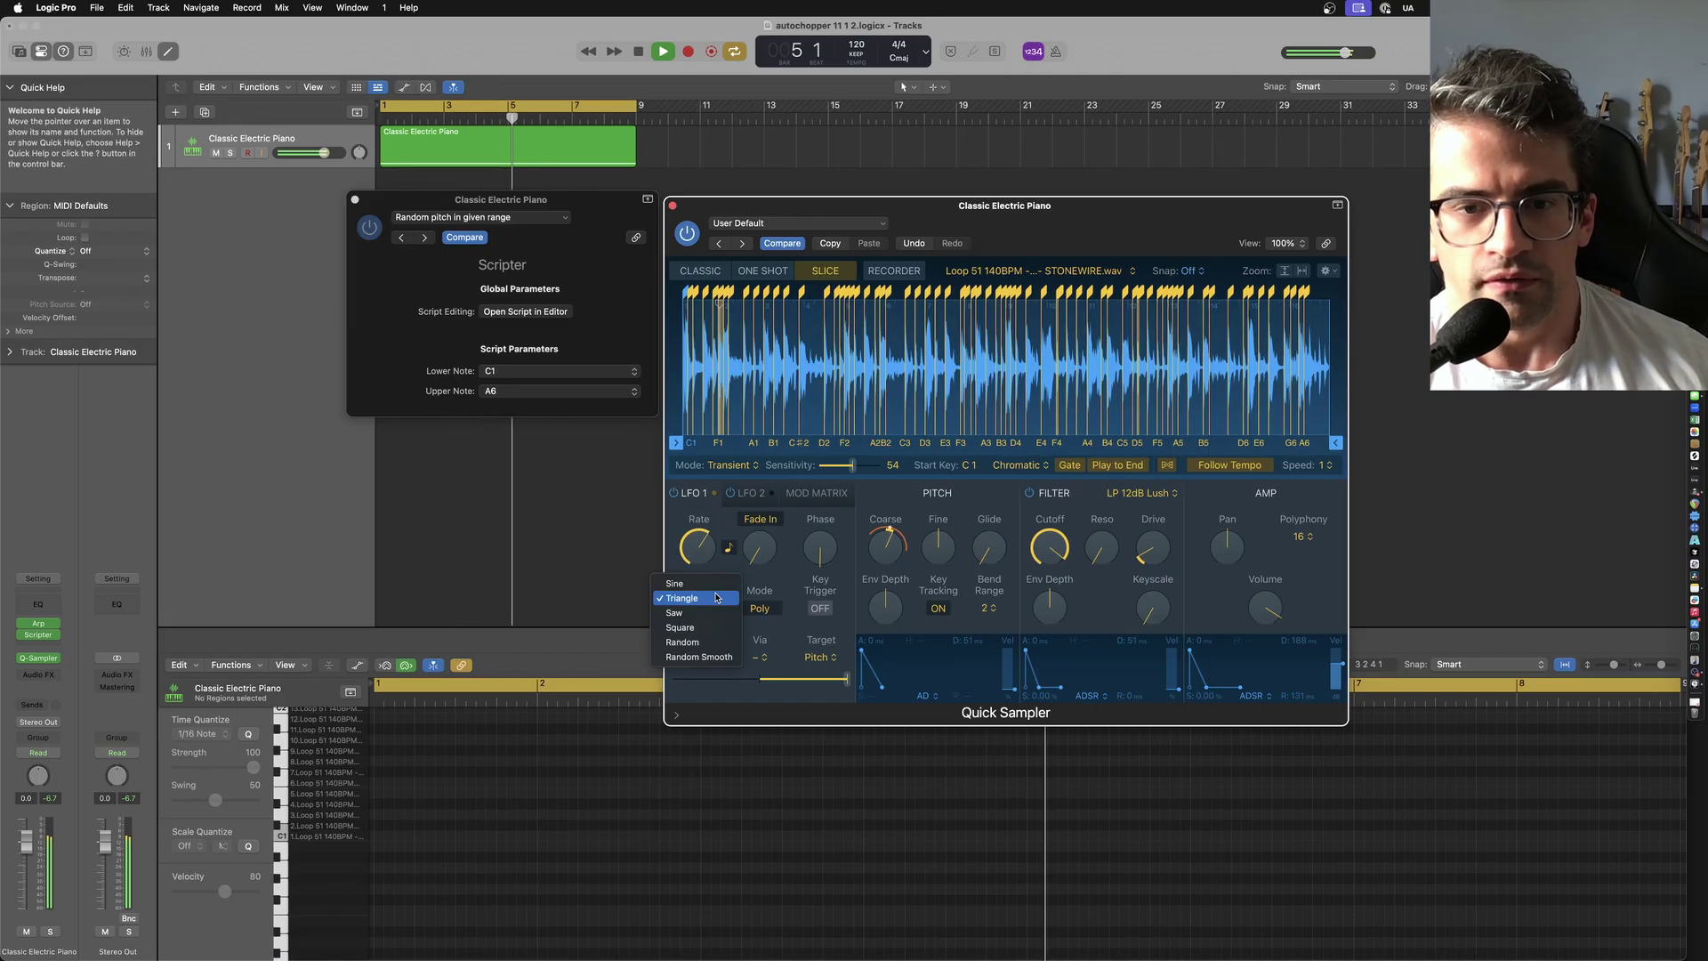
{"action": "left_click", "coordinate": [701, 644]}
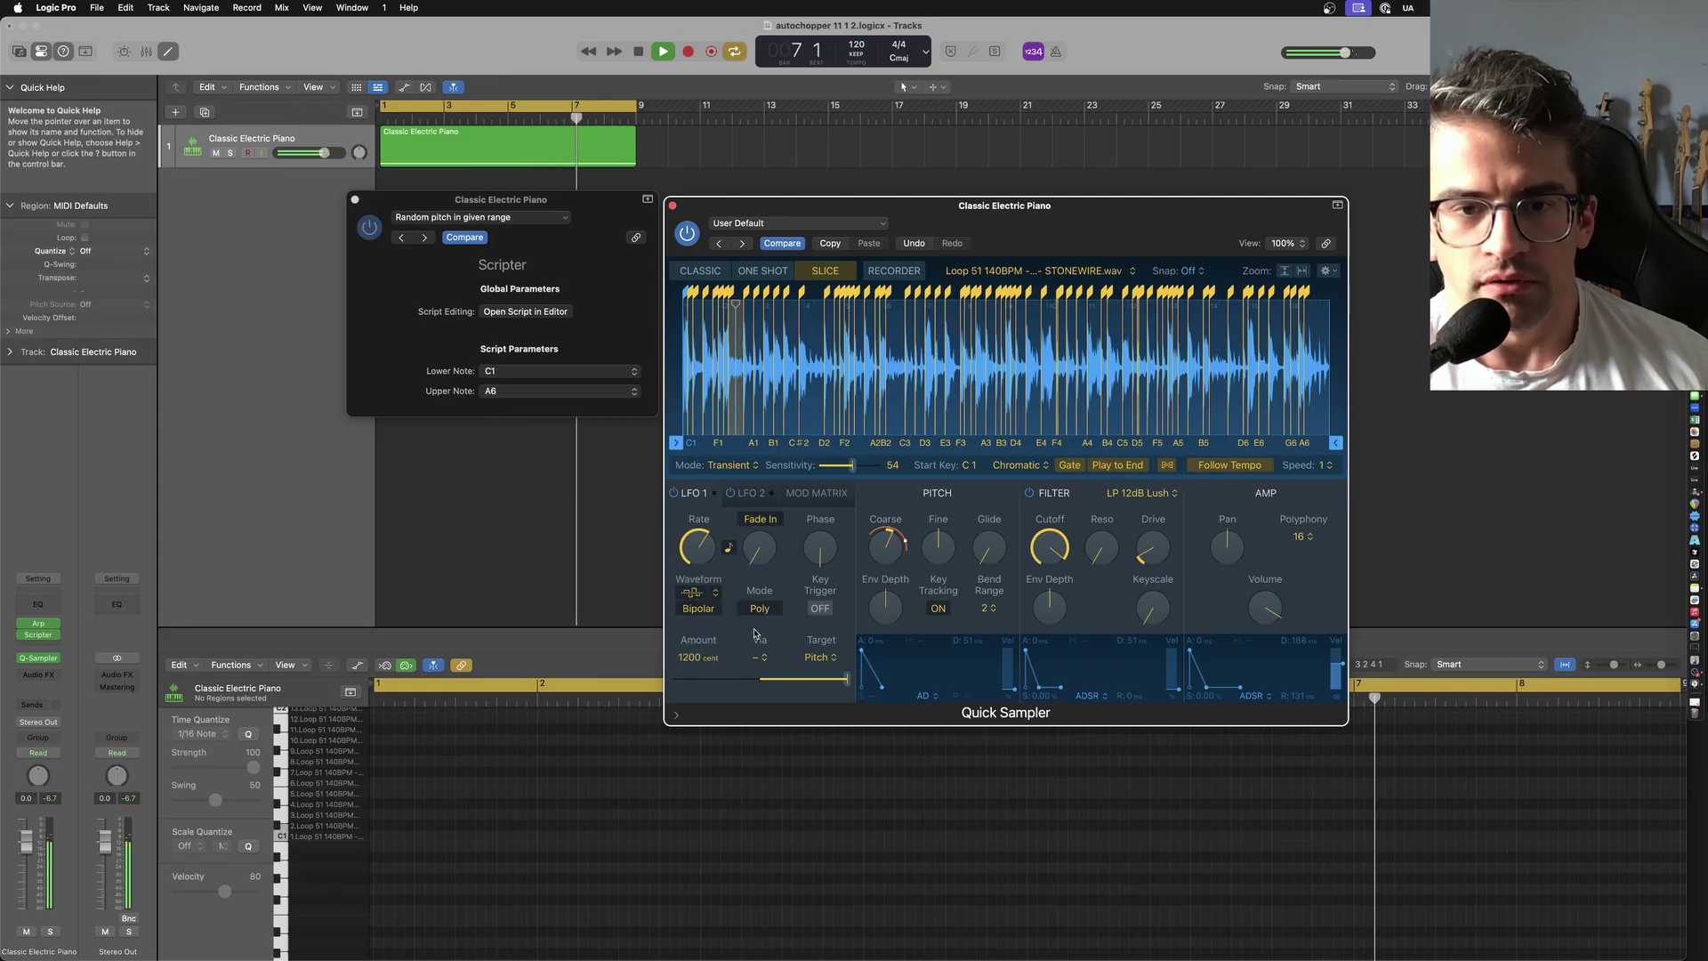
{"action": "key", "text": "space"}
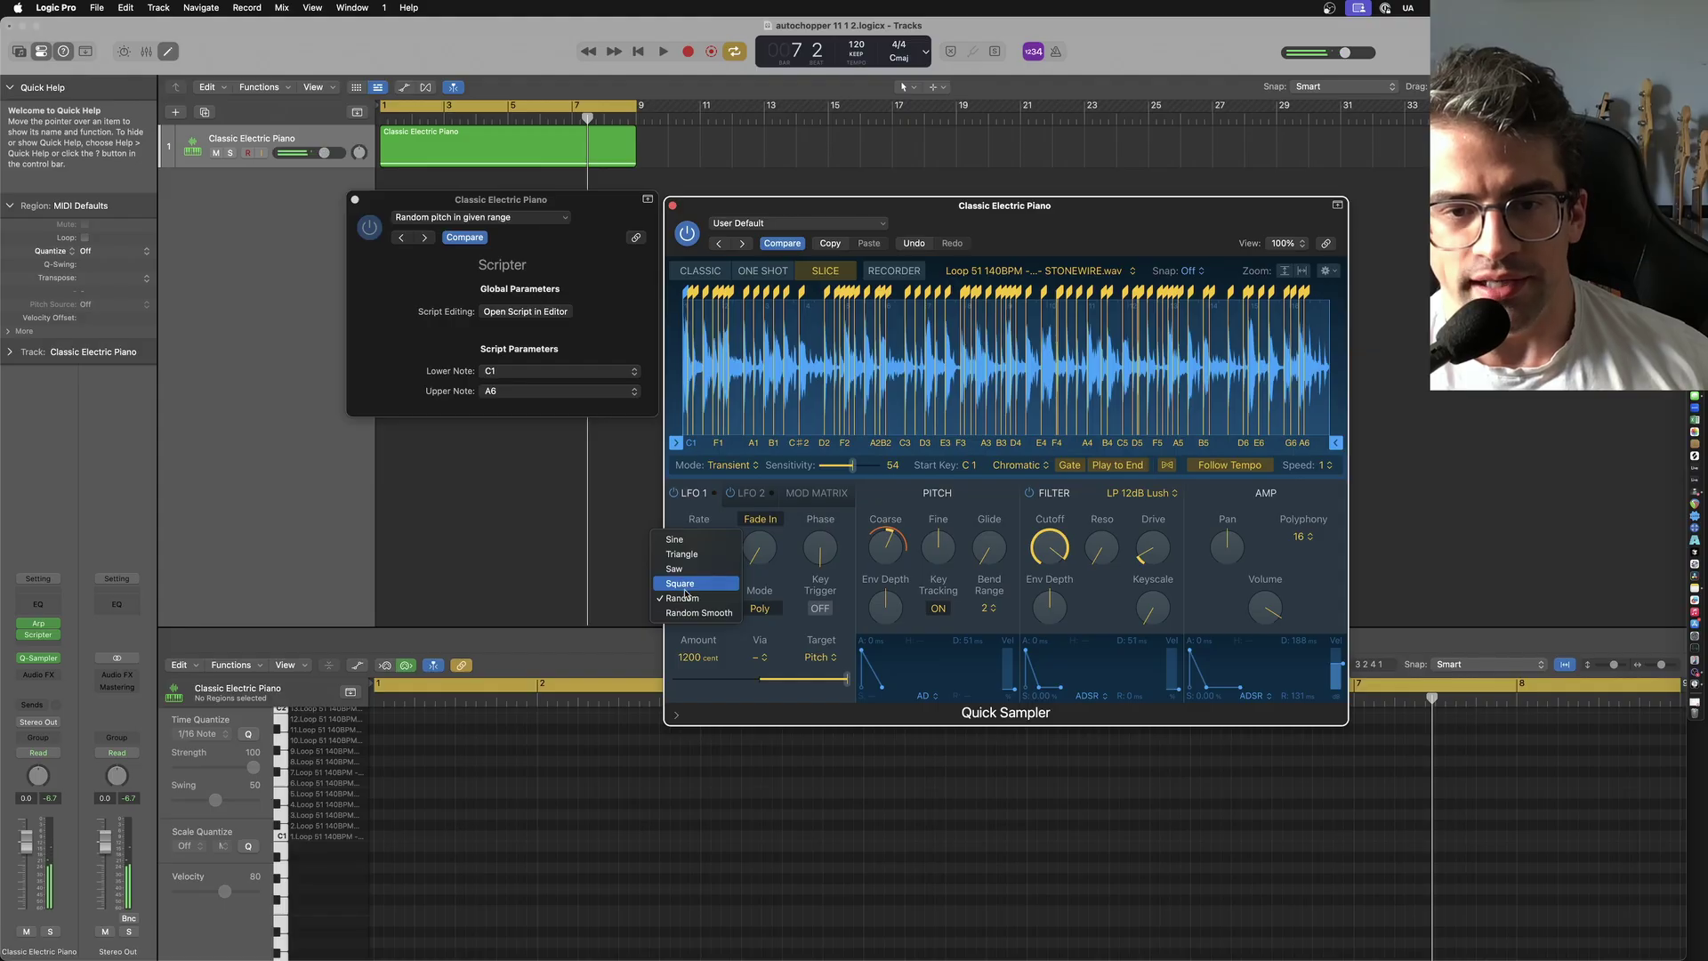
During playback, shorten the AMP decay to just under 100 ms, reduce LFO 1's amount to 541 cents and return Coarse pitch to 0.
{"action": "key", "text": "space"}
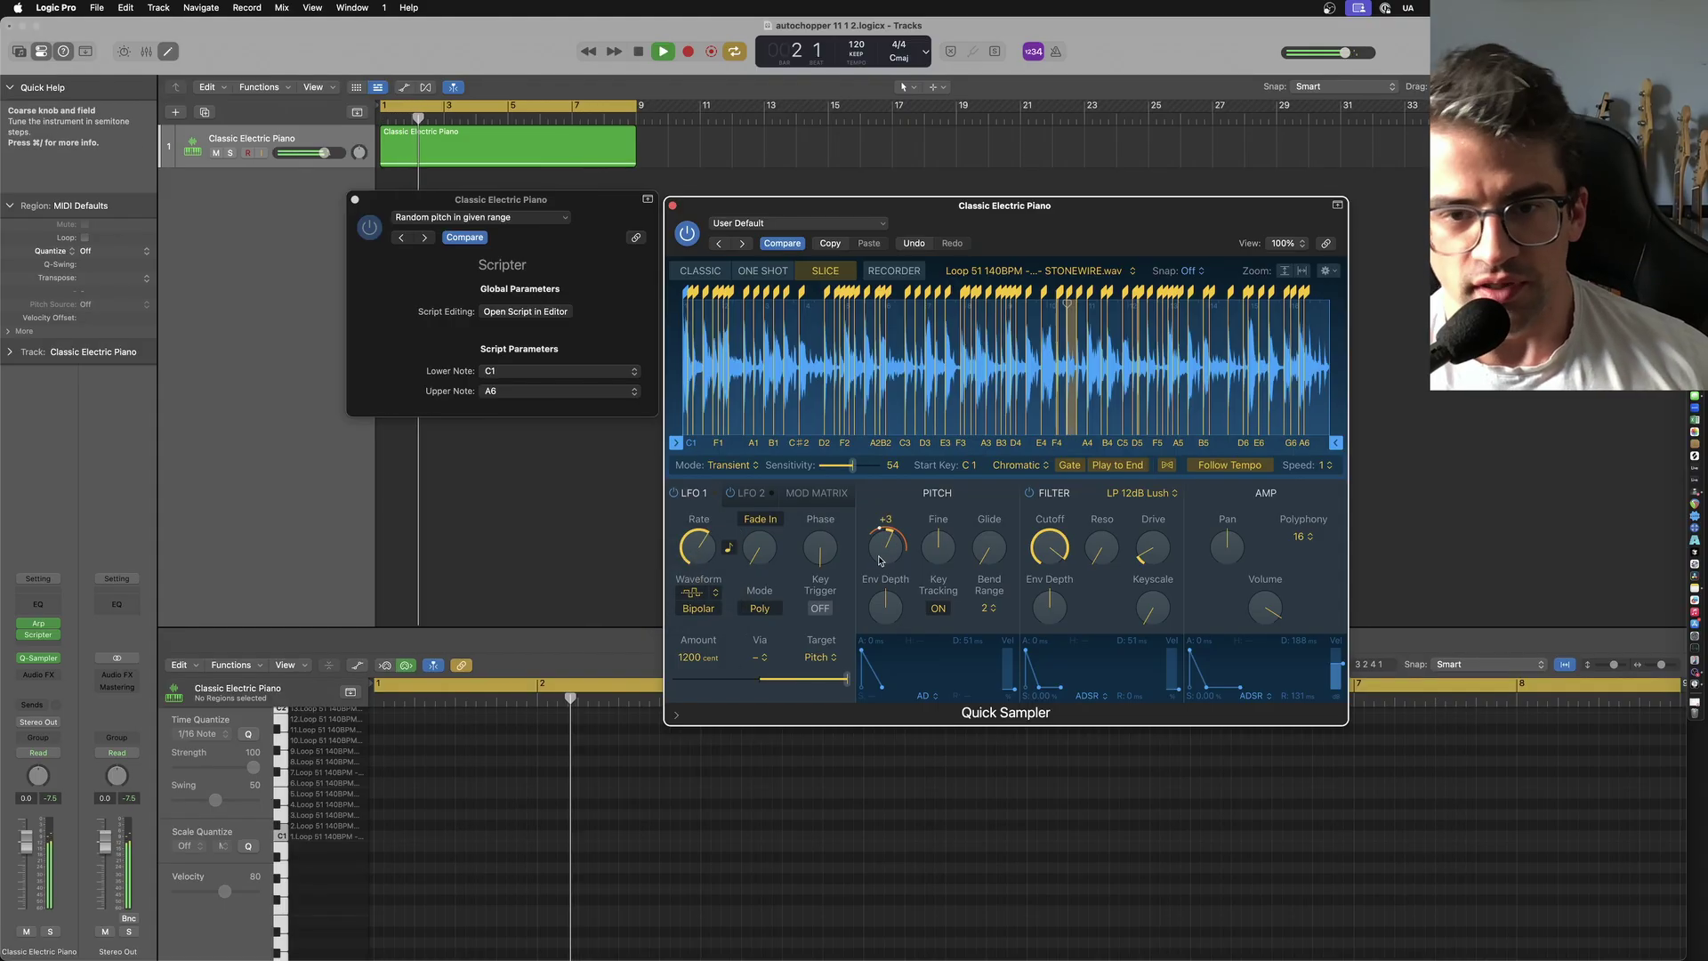
{"action": "left_click_drag", "start_coordinate": [1207, 689], "coordinate": [1206, 689]}
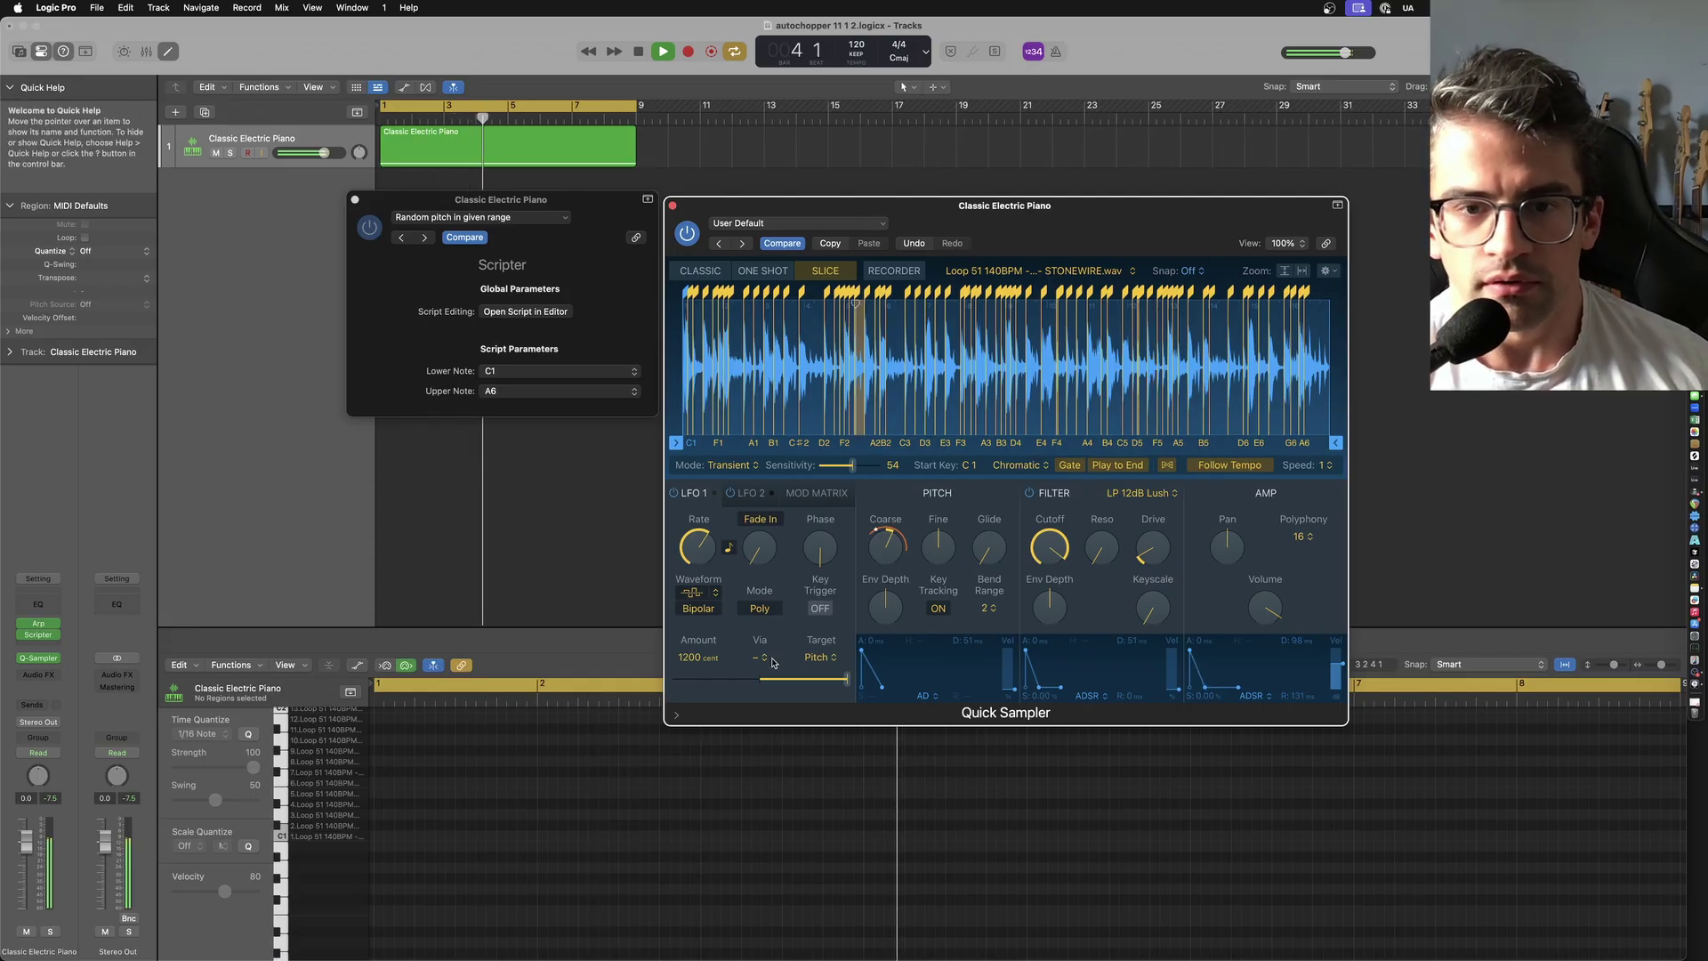
{"action": "left_click_drag", "start_coordinate": [882, 556], "coordinate": [882, 549]}
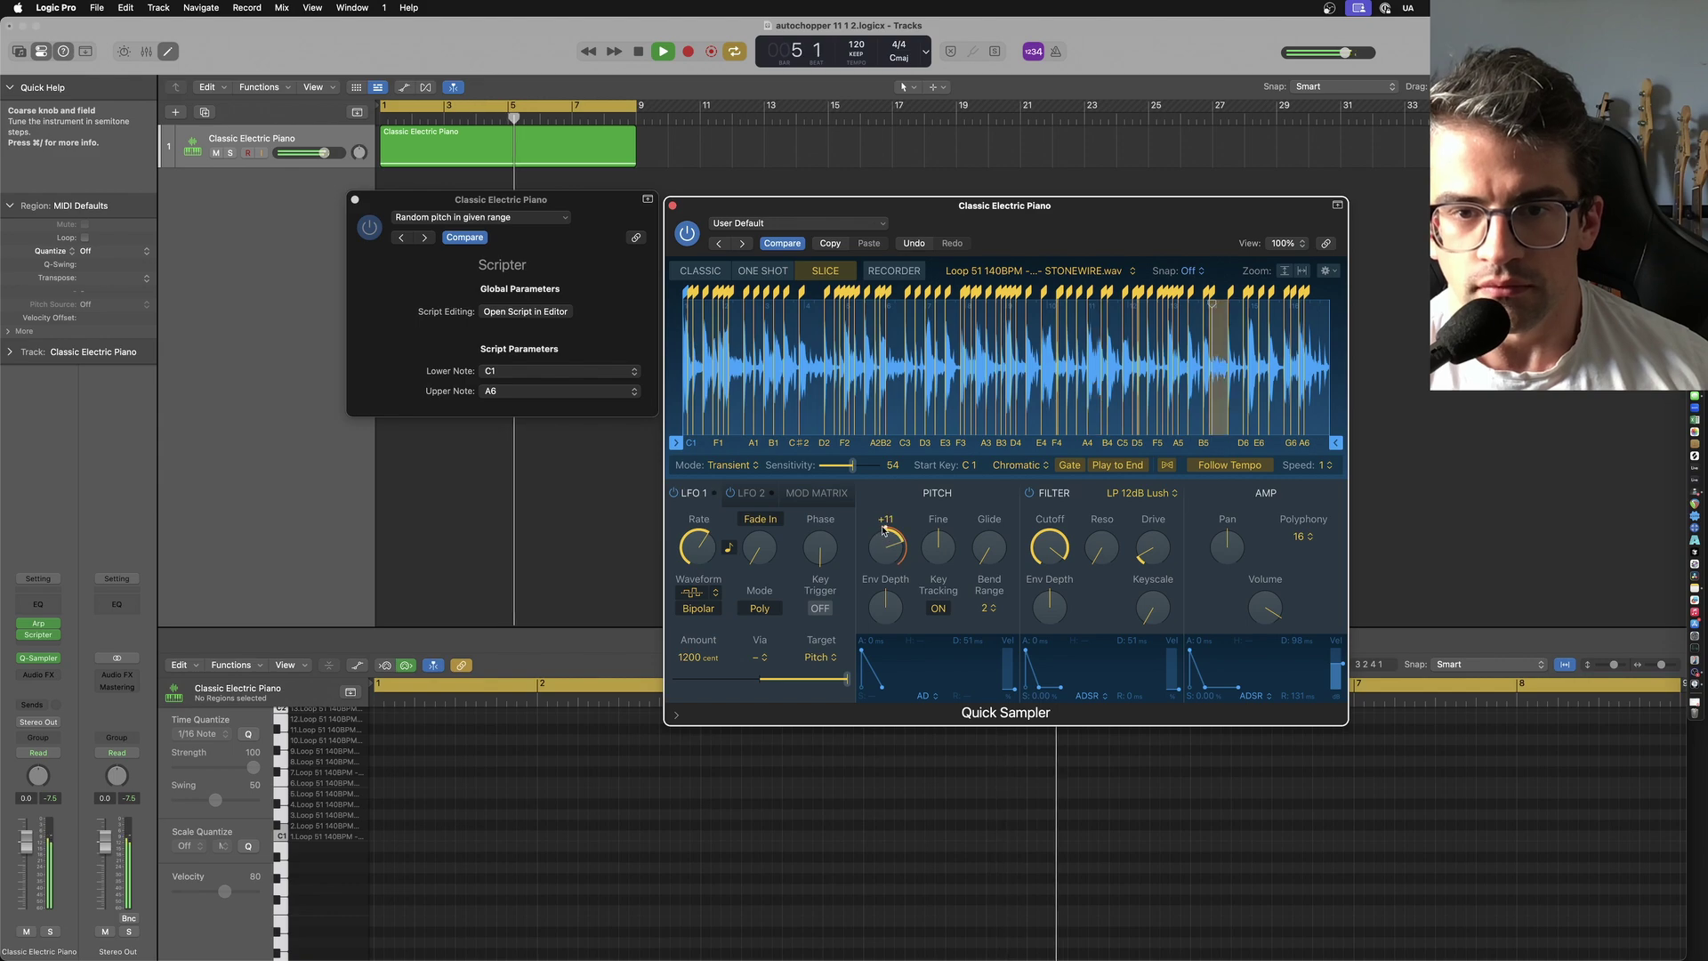
{"action": "mouse_move", "coordinate": [841, 681]}
{"action": "left_mouse_down"}
{"action": "mouse_move", "coordinate": [825, 682]}
{"action": "mouse_move", "coordinate": [839, 681]}
{"action": "left_mouse_up"}
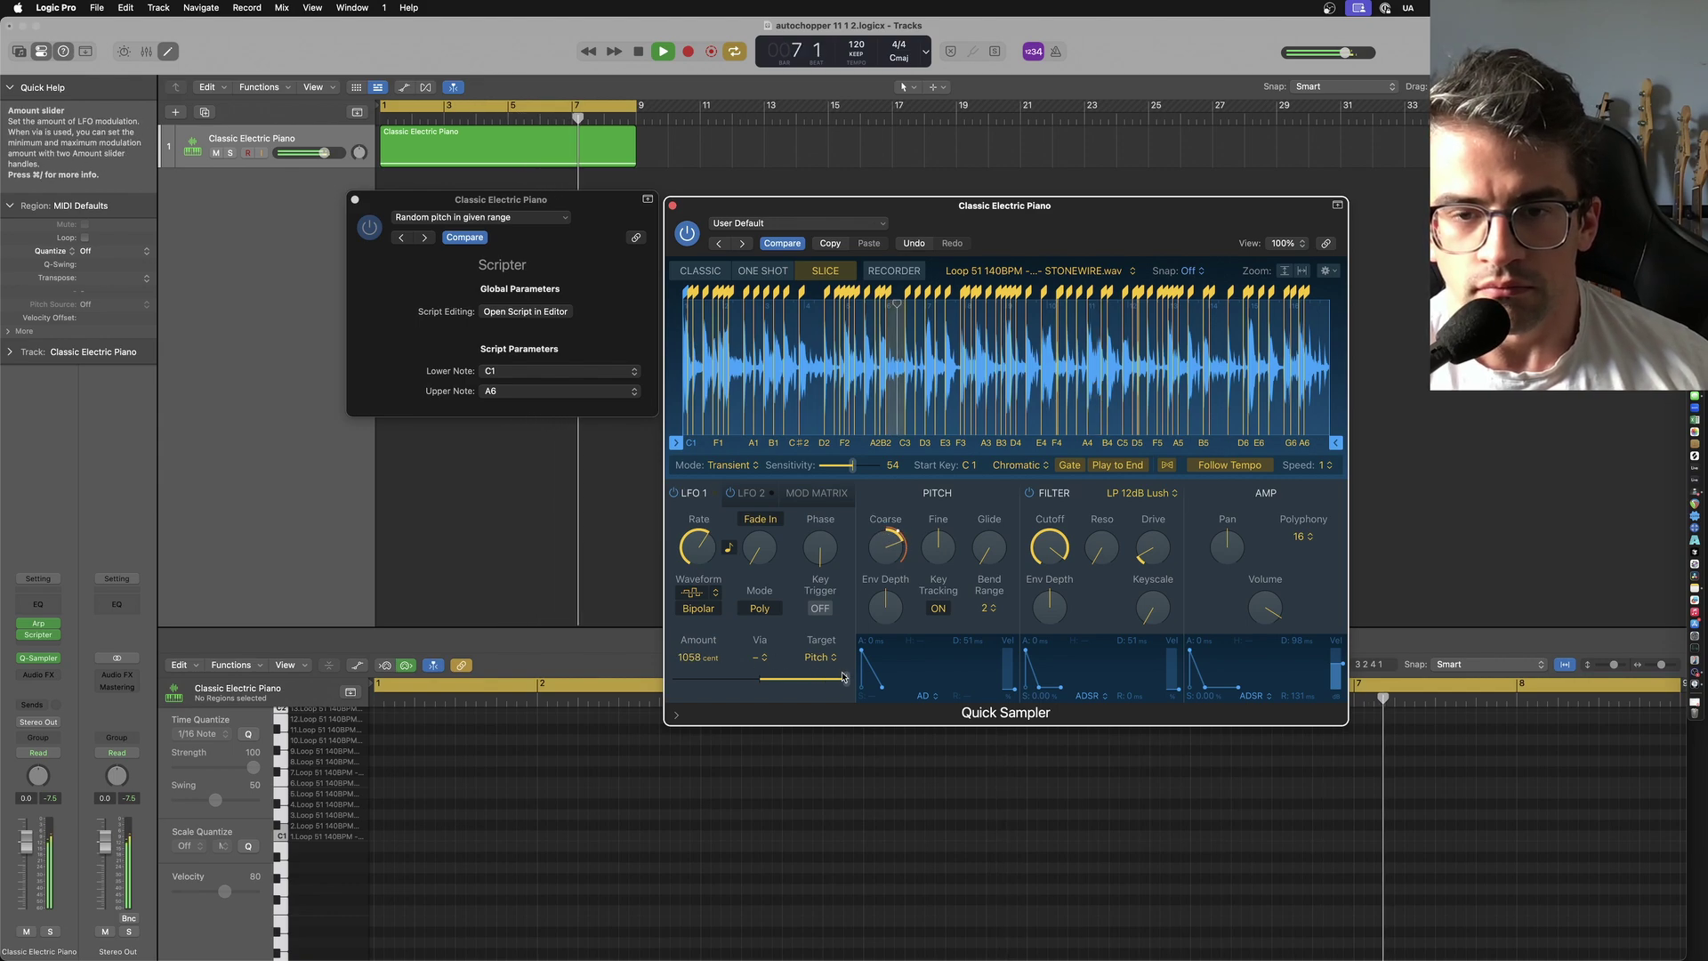
{"action": "left_click_drag", "start_coordinate": [877, 581], "coordinate": [876, 612]}
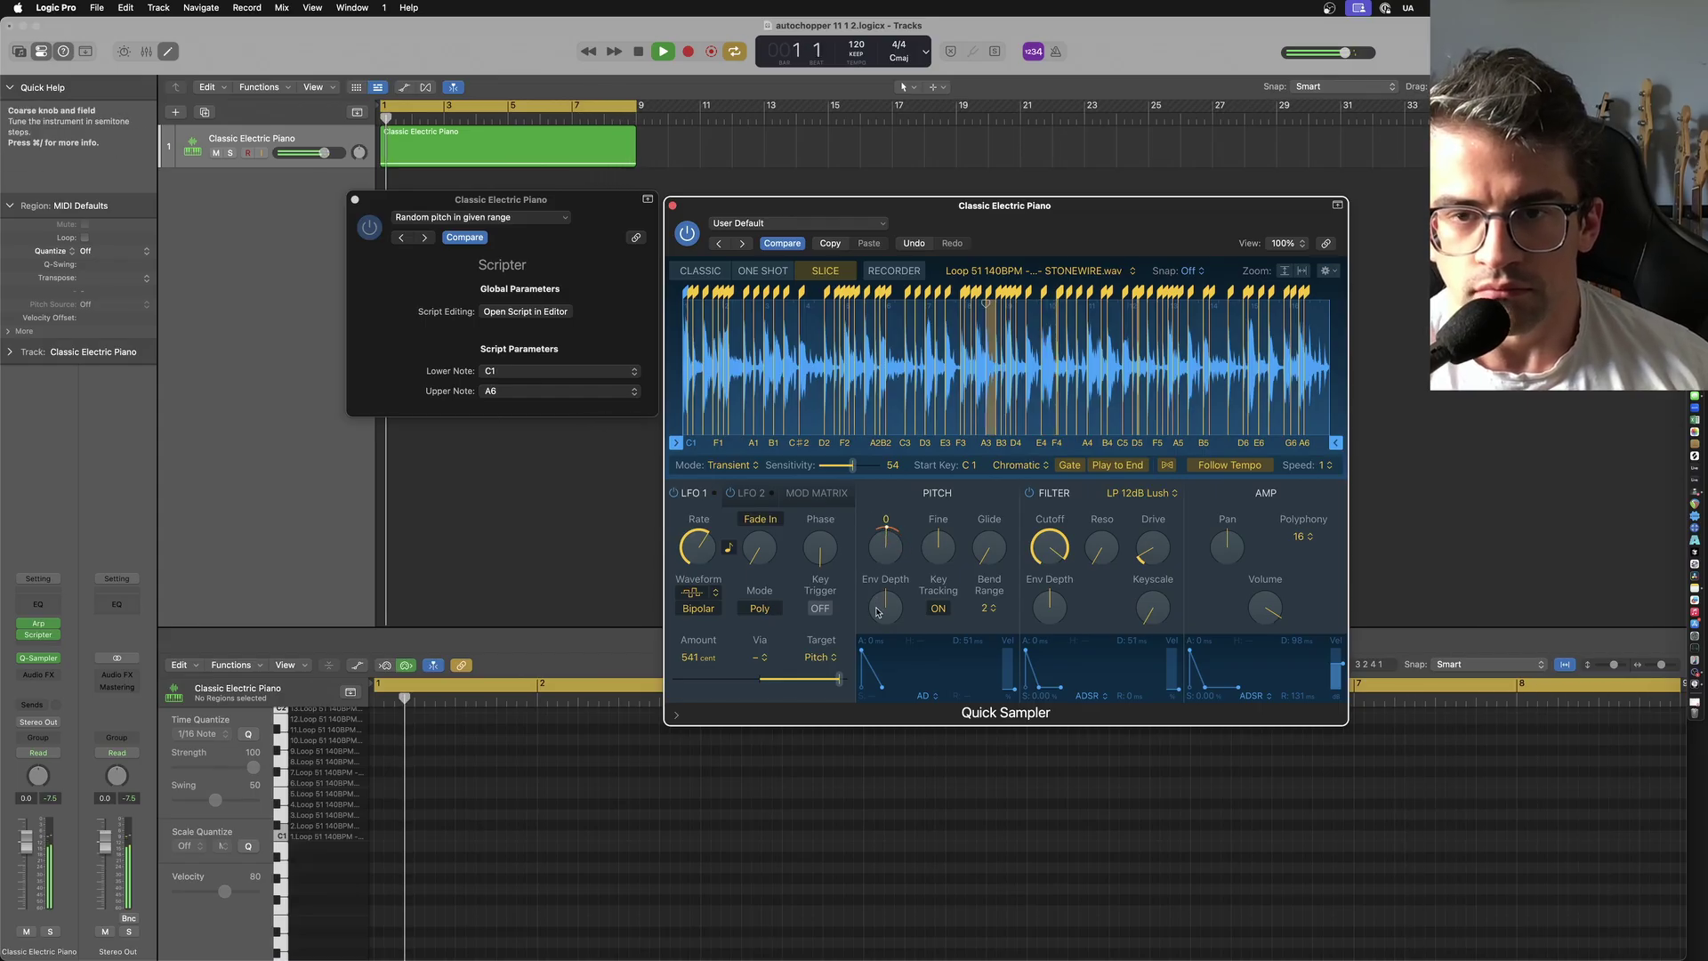
{"action": "key", "text": "space"}
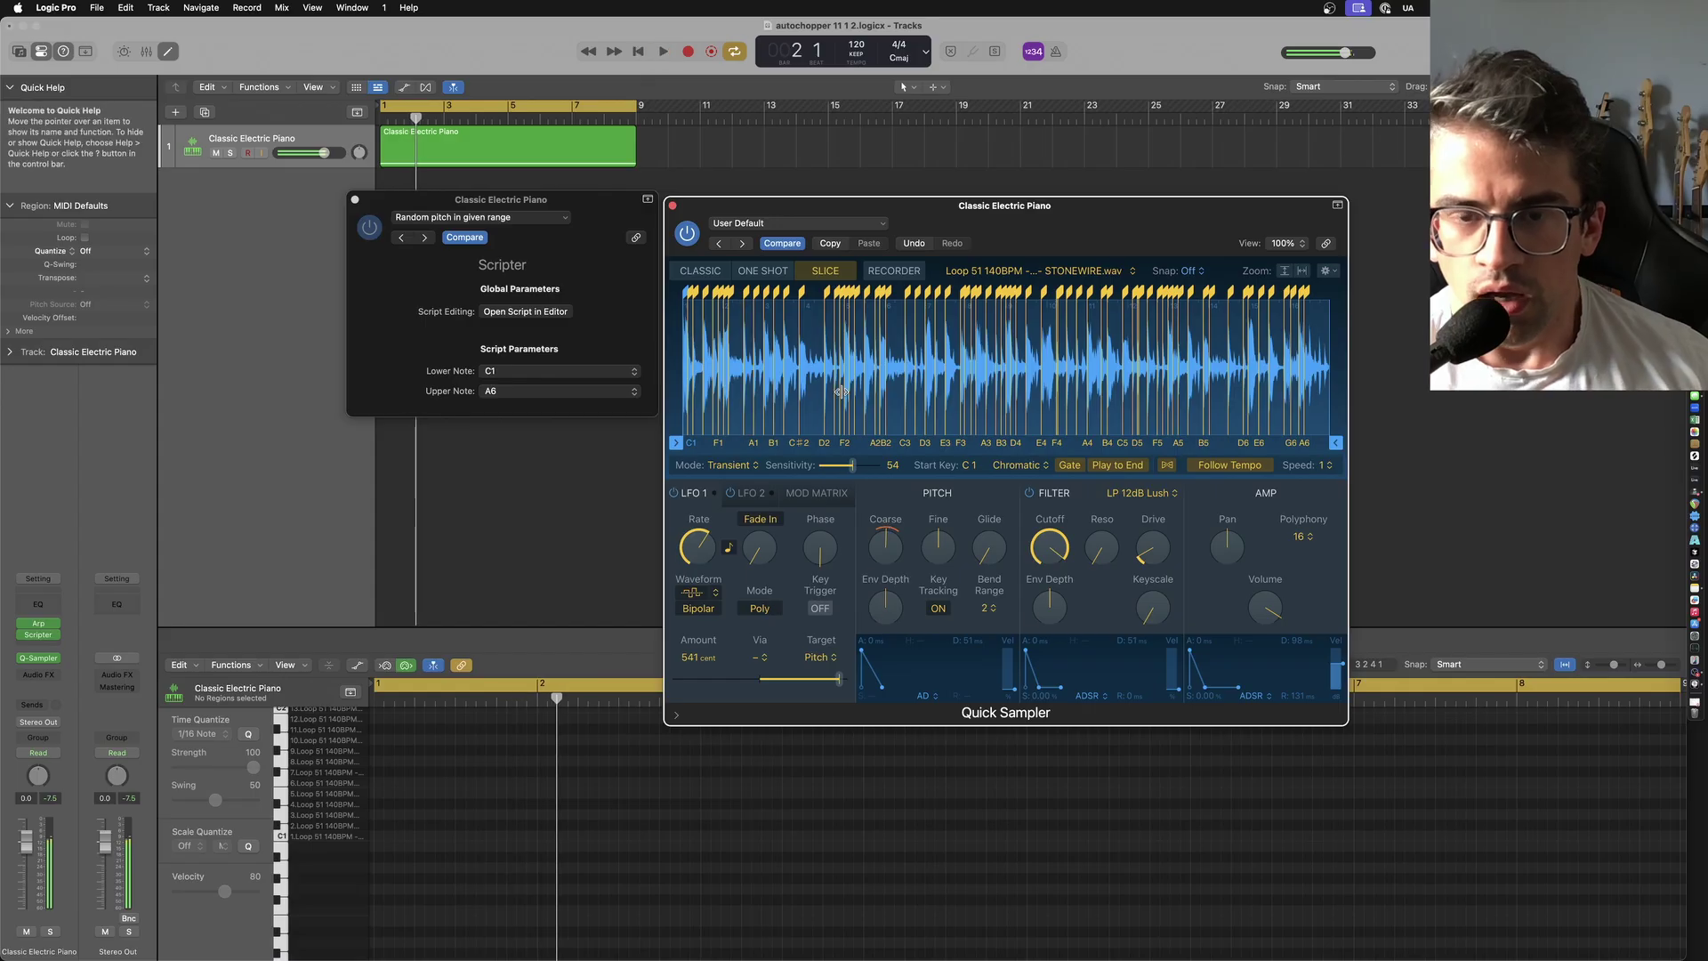
Select the long note in the Classic Electric Piano region, turn off cycle mode and play the project from bar 1 past the region's end.
{"action": "left_click", "coordinate": [490, 139]}
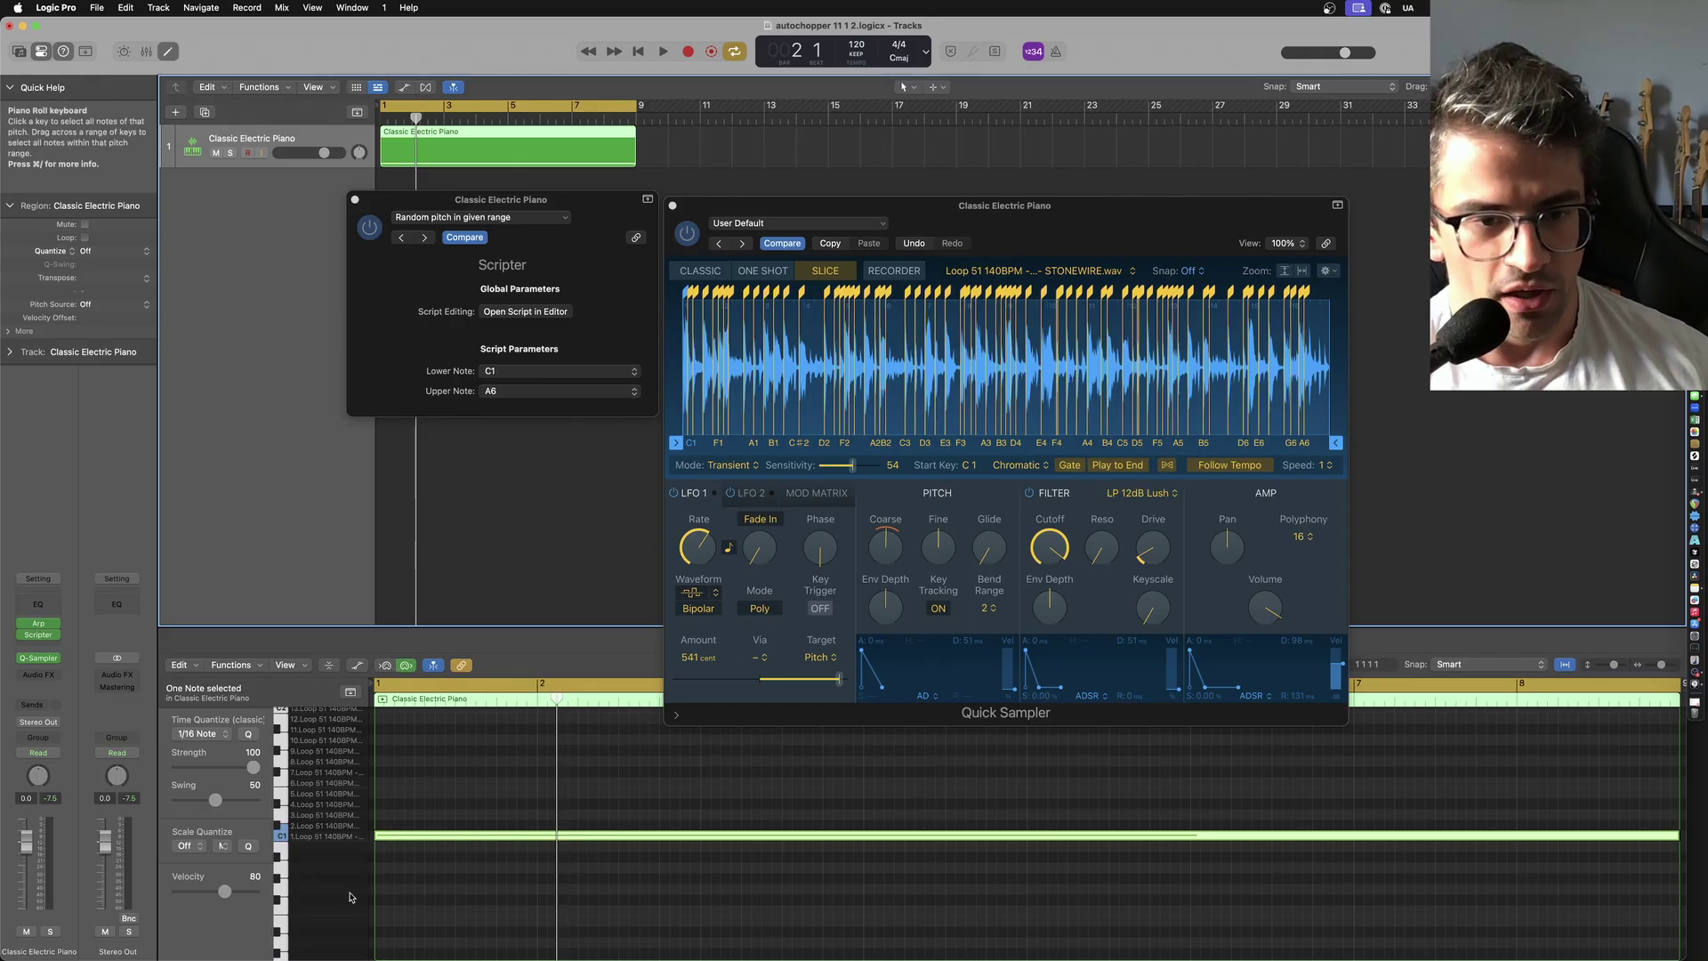
{"action": "left_click", "coordinate": [1220, 833]}
{"action": "left_click", "coordinate": [570, 104]}
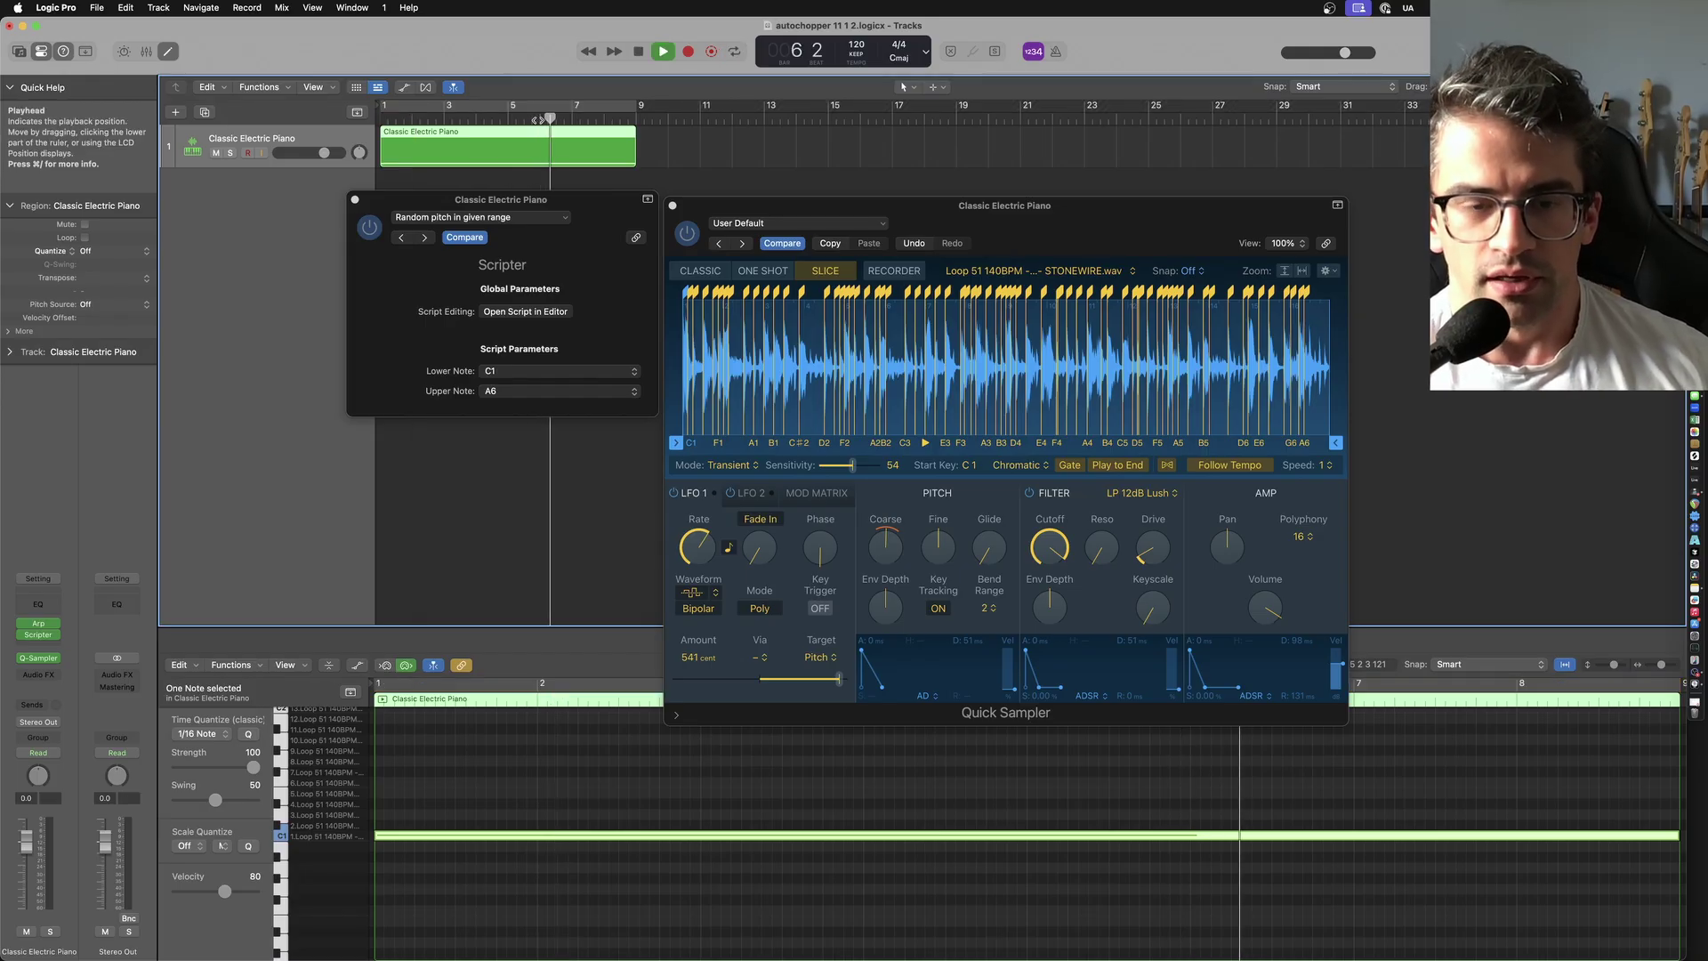
{"action": "key", "text": "space"}
{"action": "left_click", "coordinate": [383, 116]}
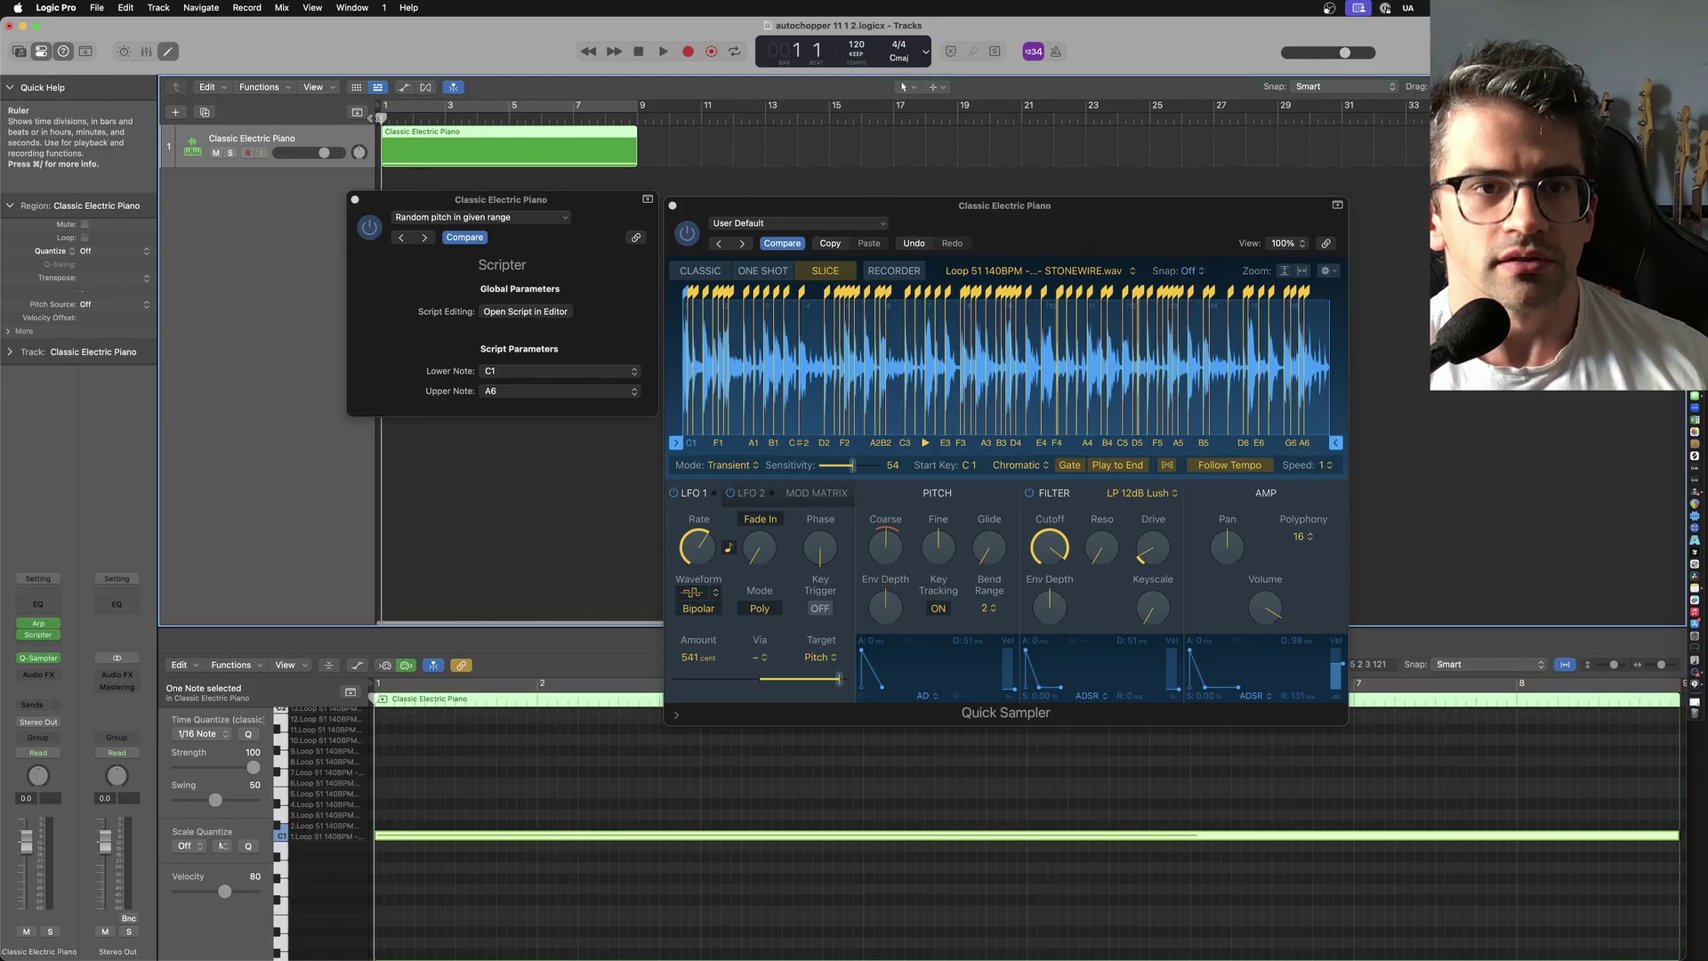
{"action": "key", "text": "space"}
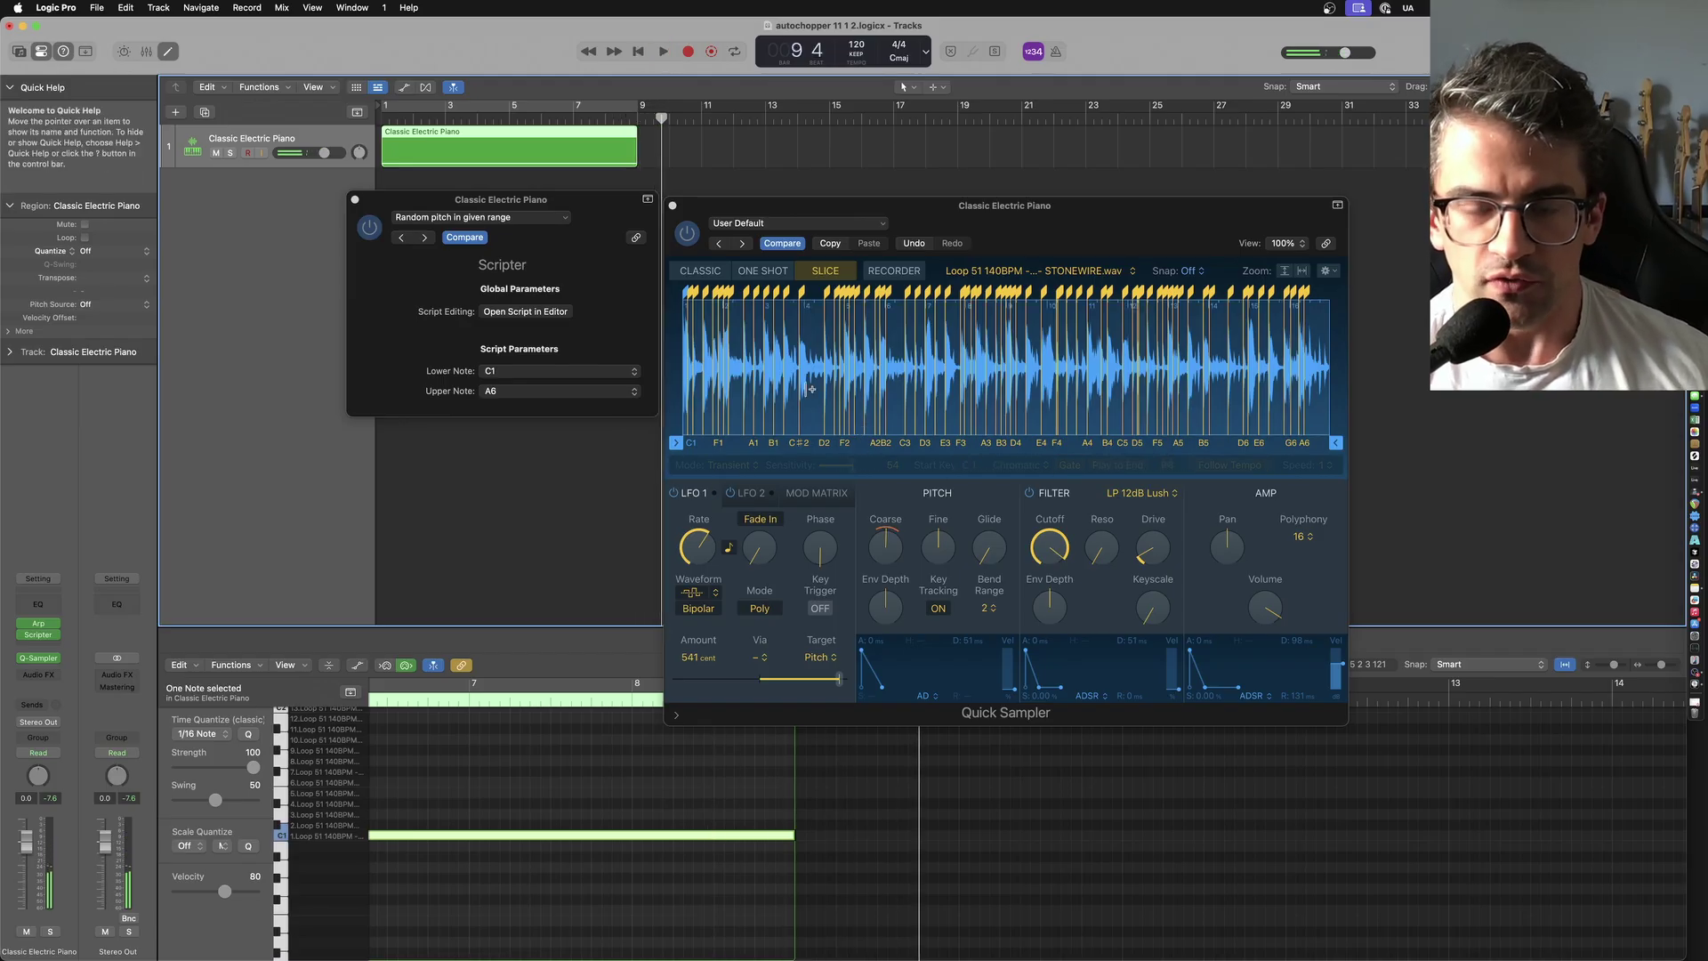
{"action": "key", "text": "space"}
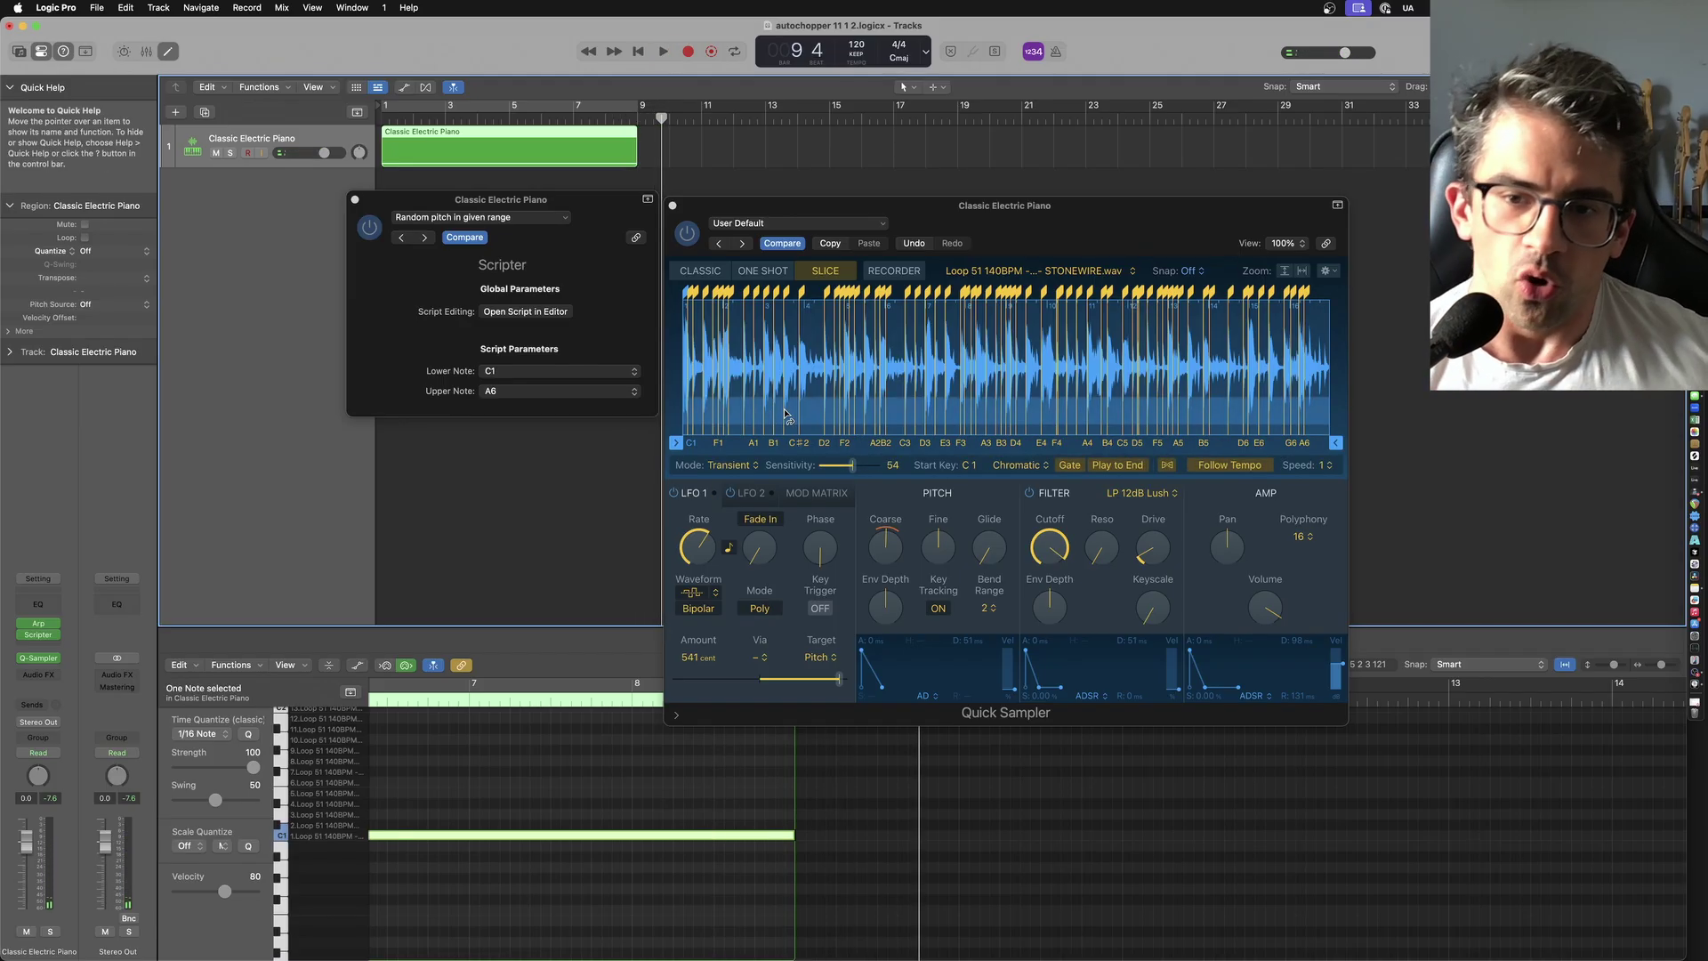